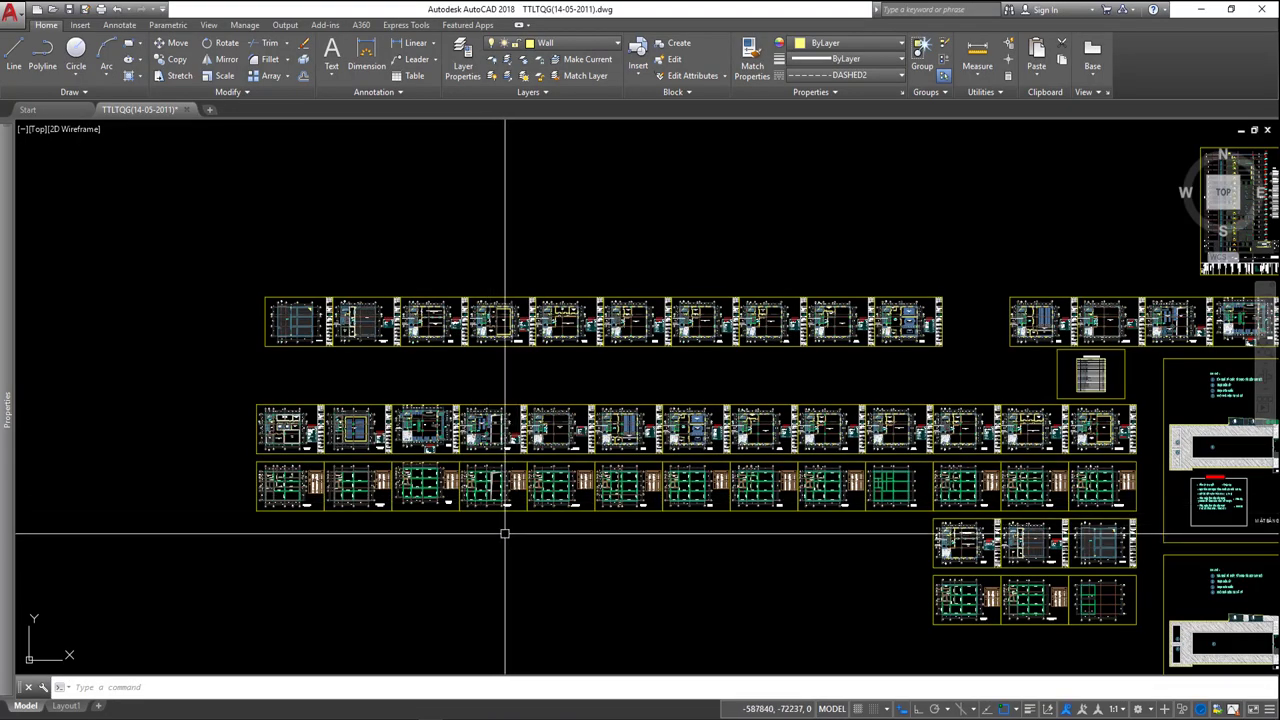
Scroll down the AutoCAD group's image-exercise post to read its comment thread.
middle_click_drag(521, 519, 487, 522)
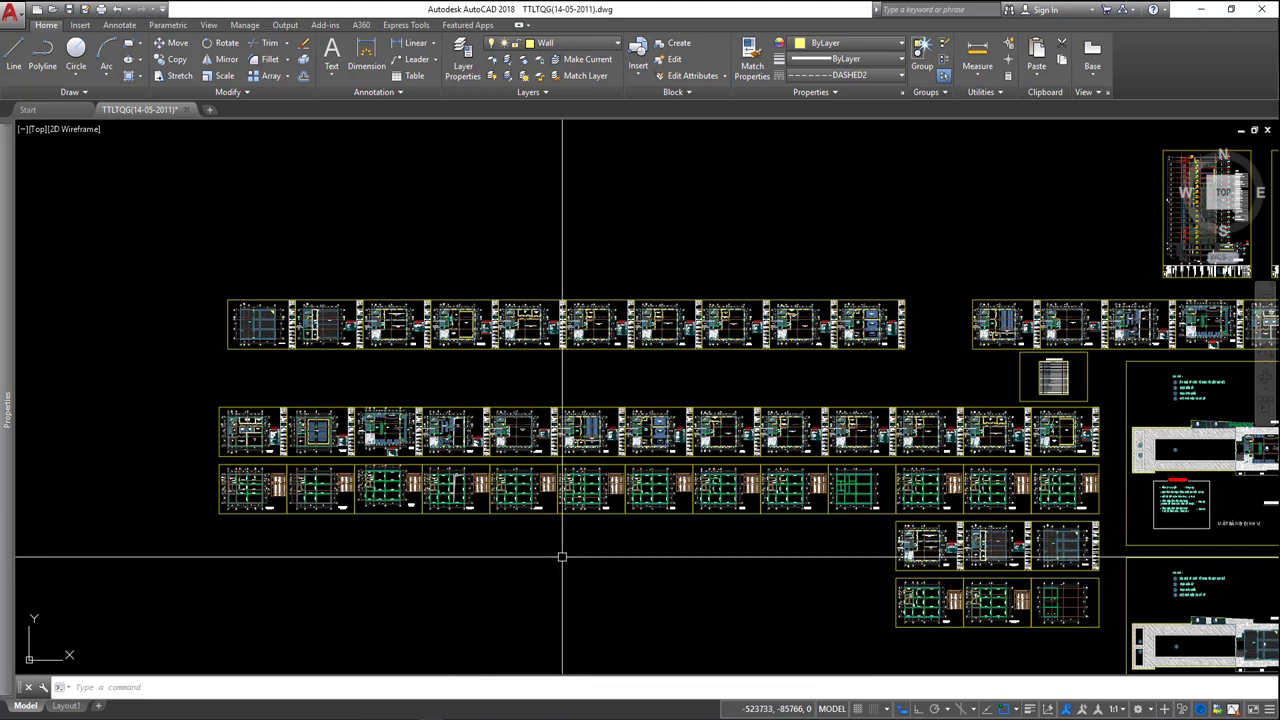
middle_click_drag(568, 552, 445, 537)
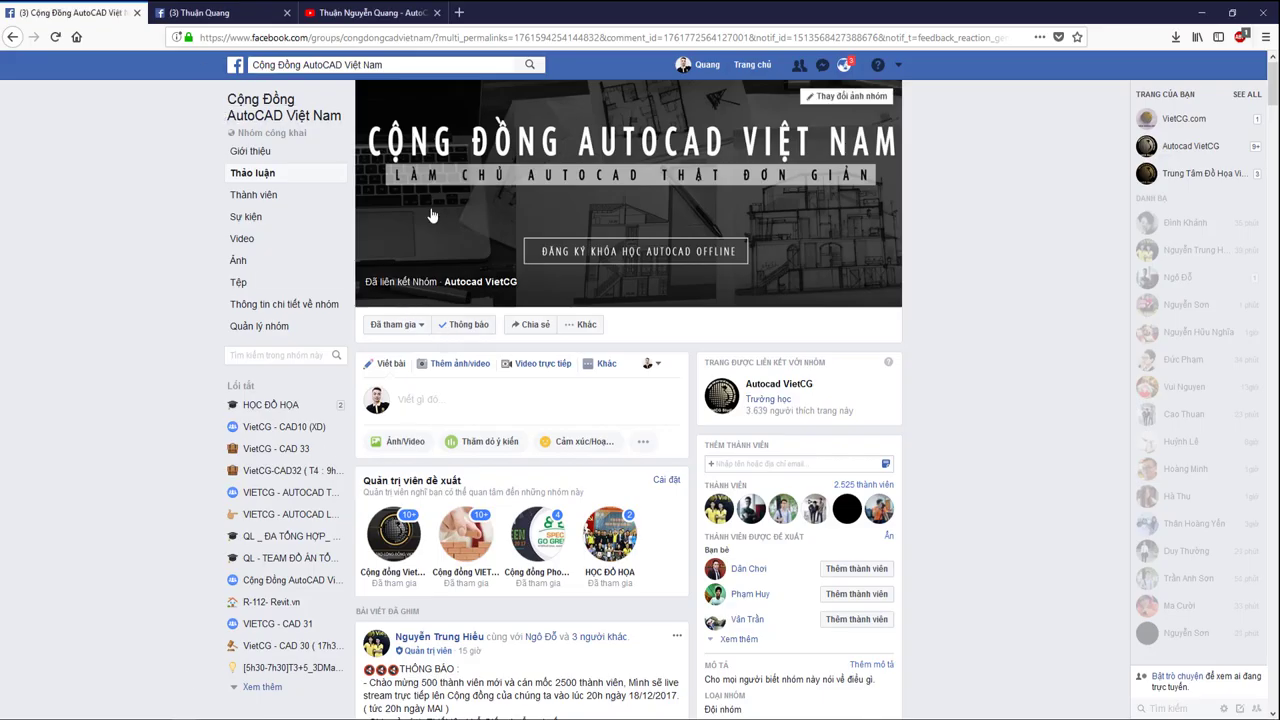
scroll(432, 215, "down", 2)
scroll(440, 260, "down", 3)
scroll(448, 320, "down", 3)
scroll(455, 380, "down", 2)
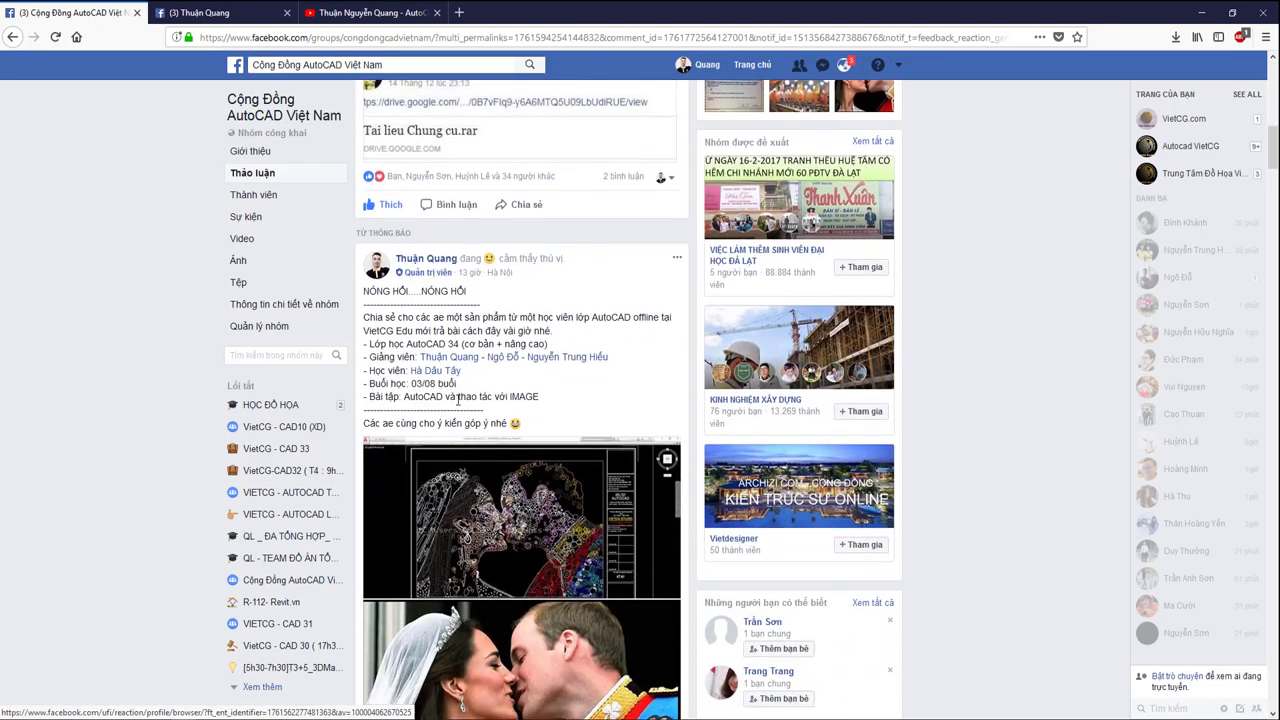
scroll(462, 400, "down", 3)
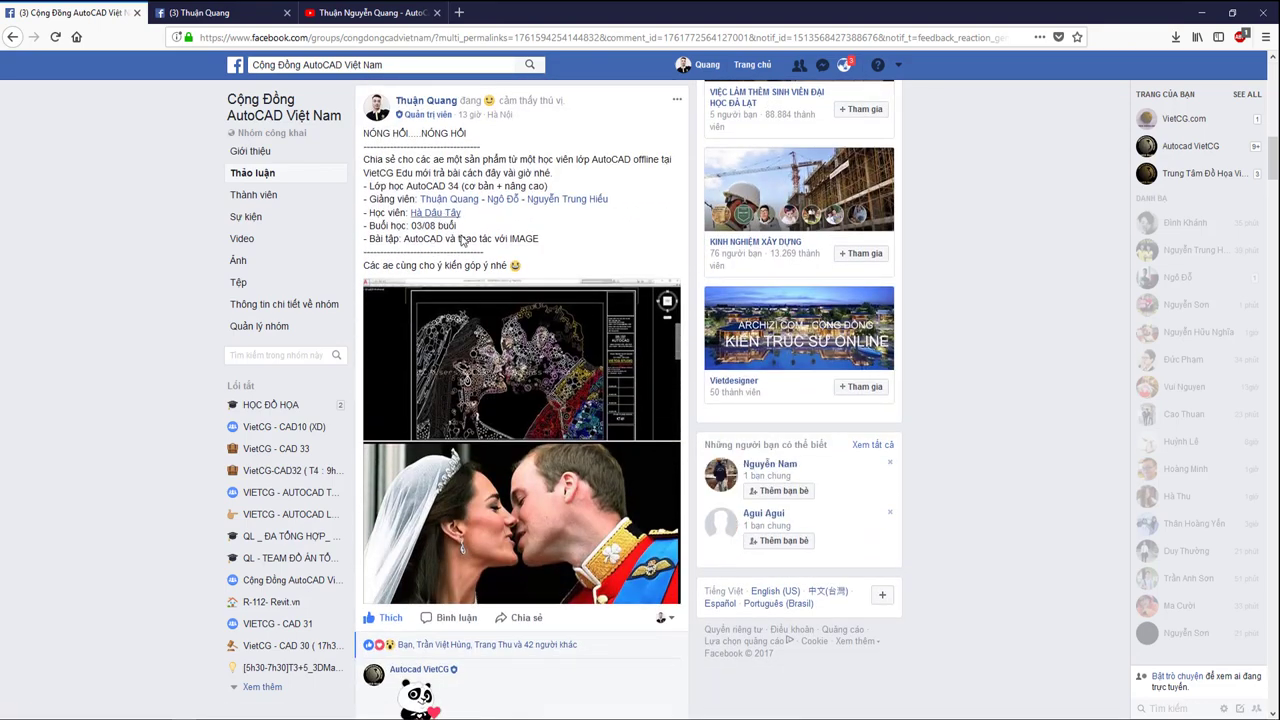
scroll(539, 511, "down", 5)
scroll(517, 517, "down", 3)
scroll(508, 480, "down", 3)
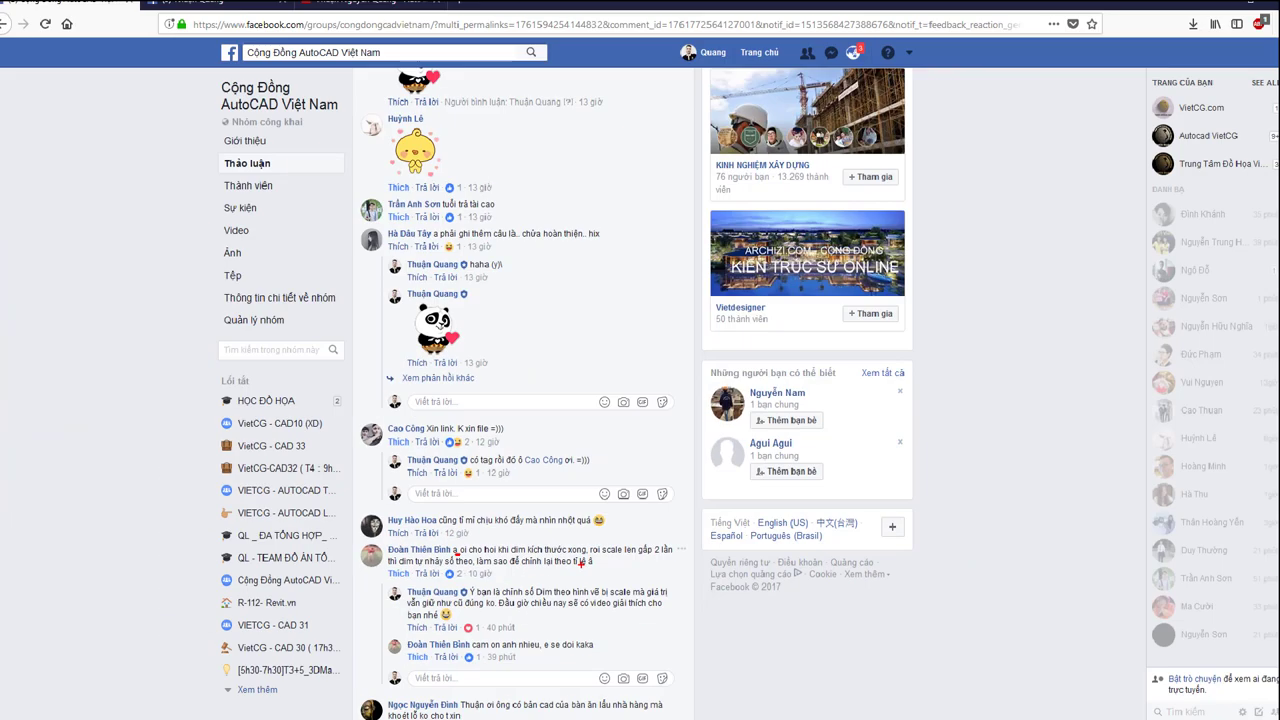
scroll(478, 628, "up", 2)
scroll(478, 628, "up", 1)
scroll(478, 628, "down", 3)
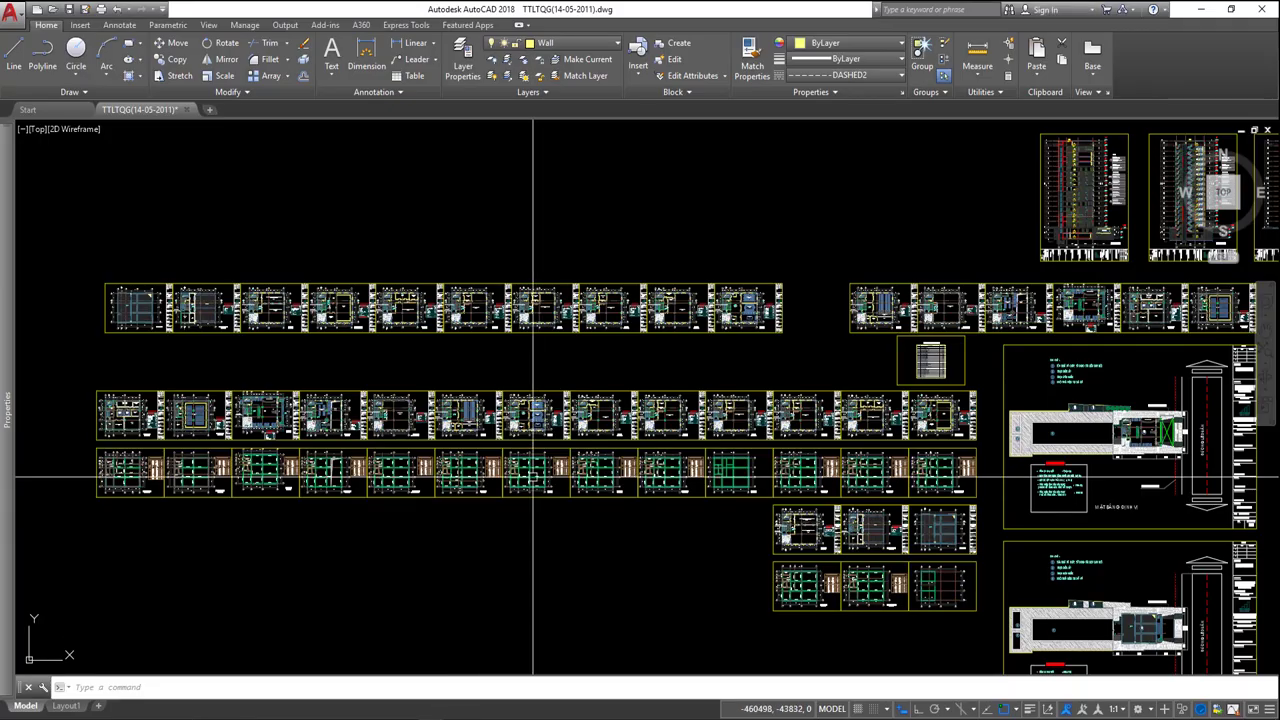
Zoom out and pan to the first row of floor plan sheets.
scroll(590, 504, "down", 2)
middle_click_drag(217, 293, 235, 315)
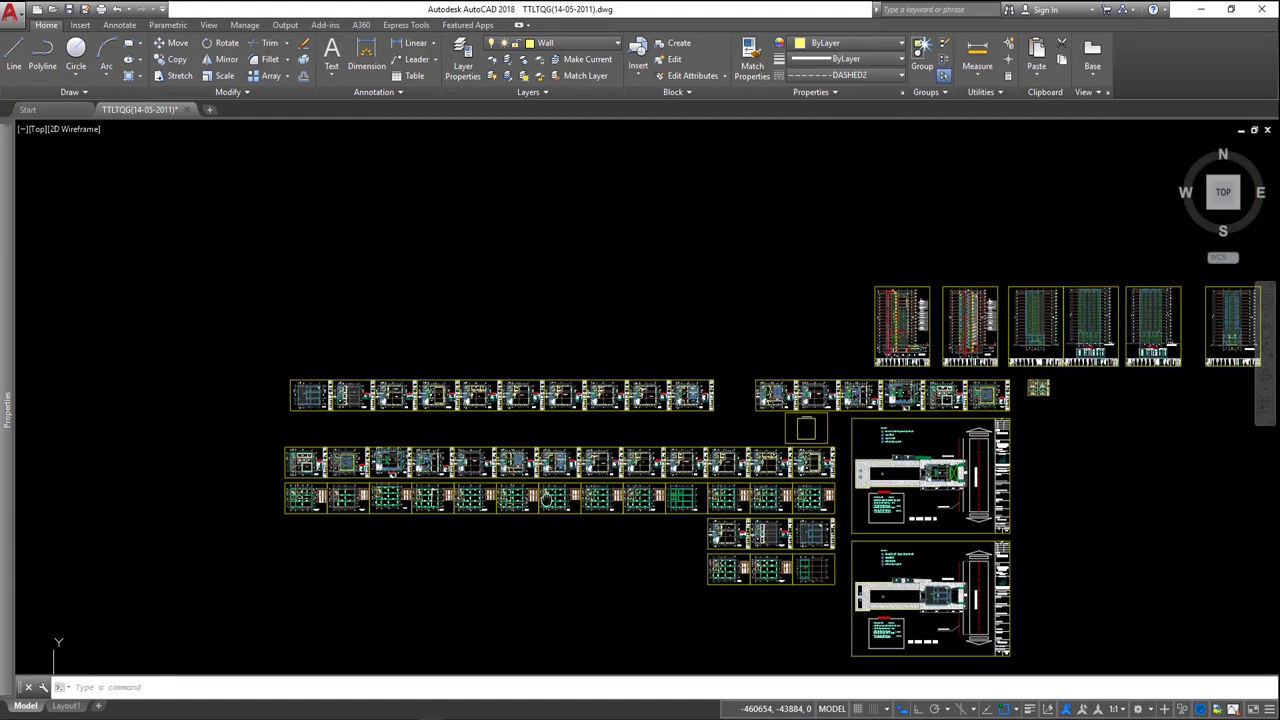
scroll(349, 440, "up", 3)
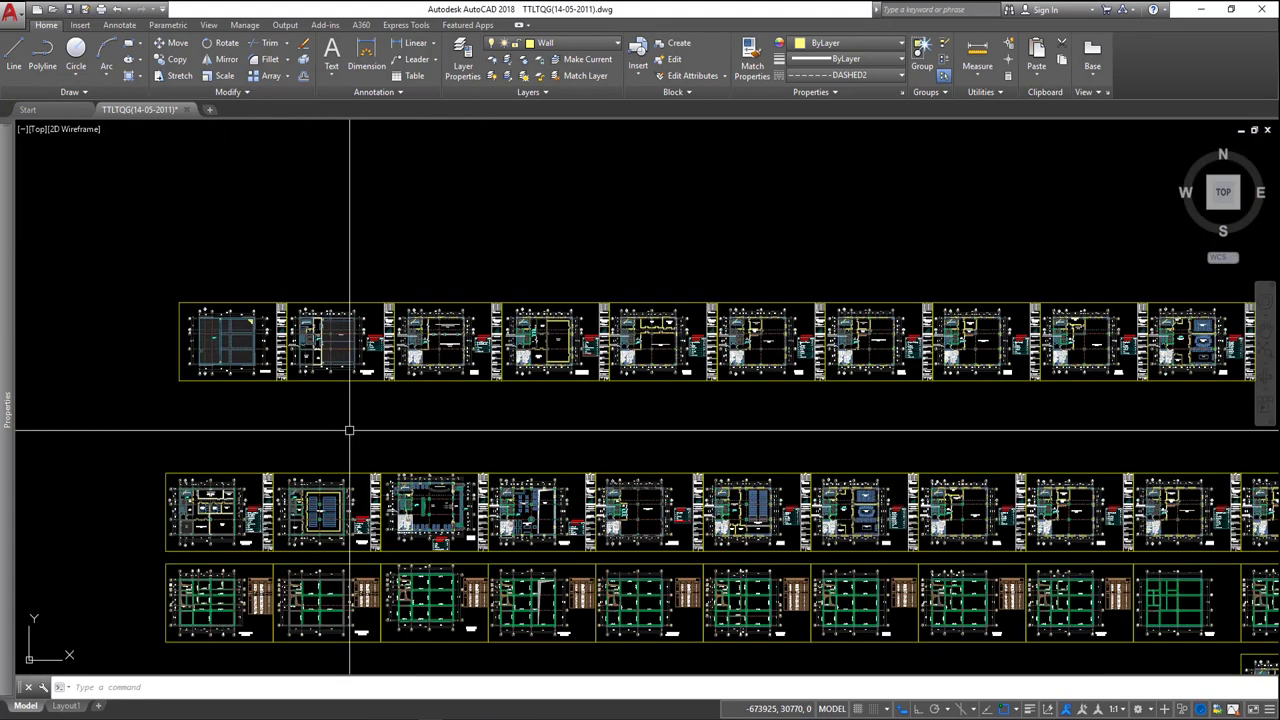
scroll(286, 435, "up", 1)
mouse_move(286, 435)
middle_mouse_down()
mouse_move(375, 355)
mouse_move(418, 642)
middle_mouse_up()
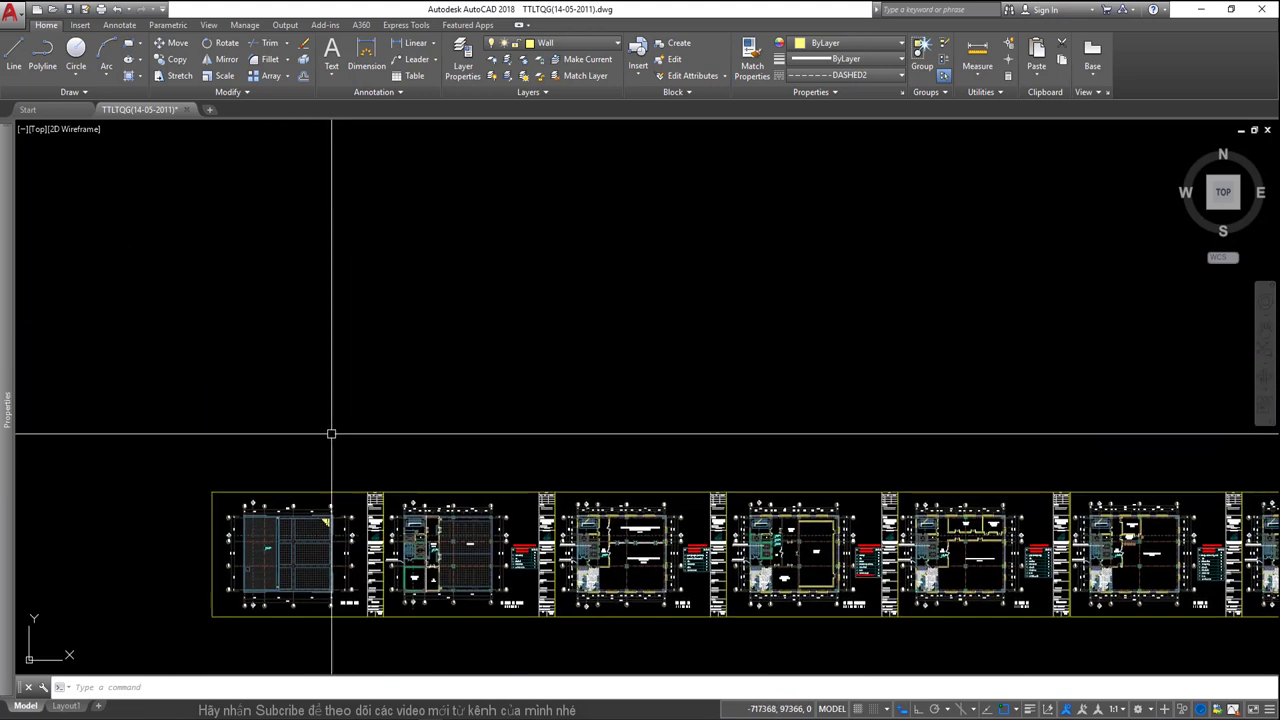
Draw a 2000 × 2000 square above the sheets and select it.
type("c")
key("space")
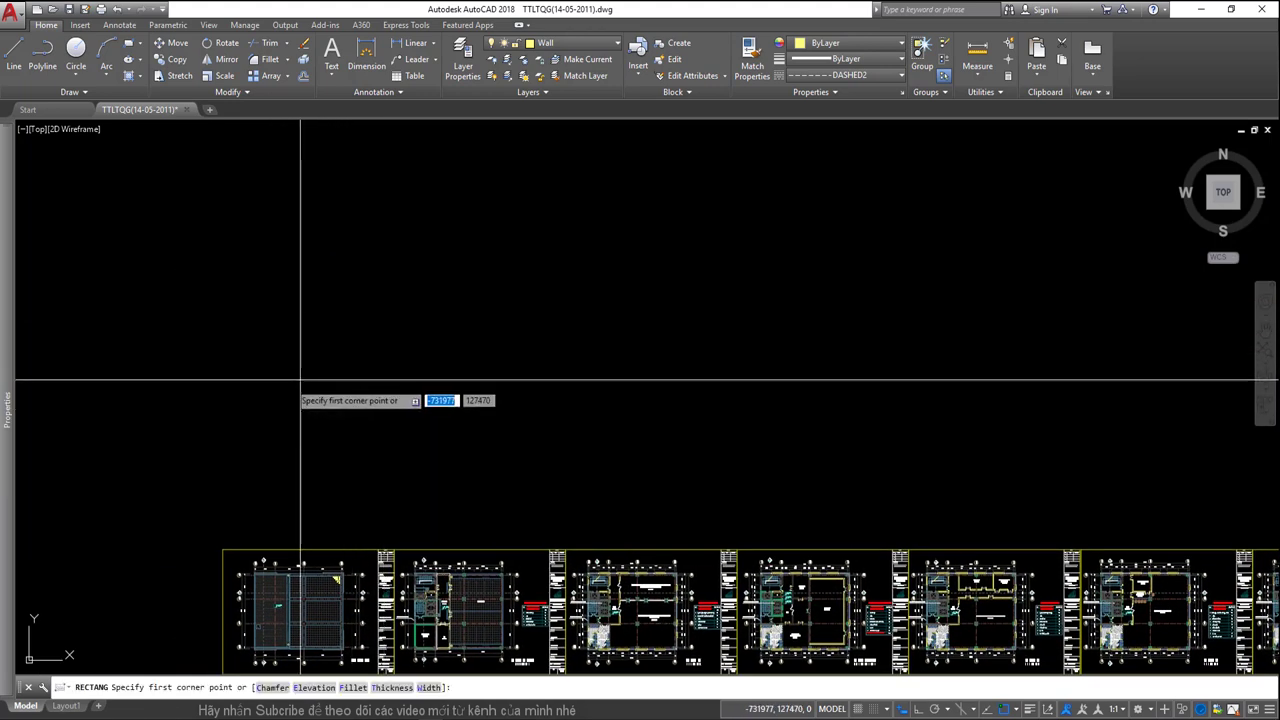
middle_click_drag(346, 423, 372, 451)
left_click(322, 368)
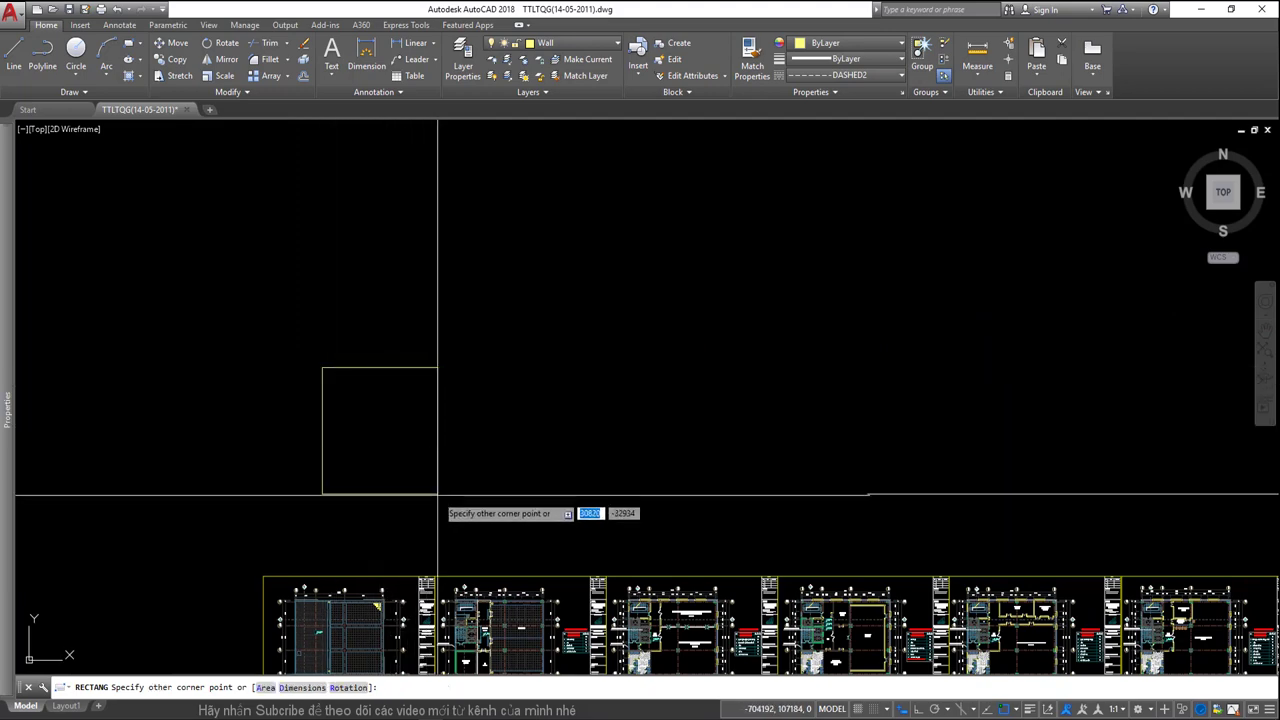
middle_click_drag(437, 491, 431, 448)
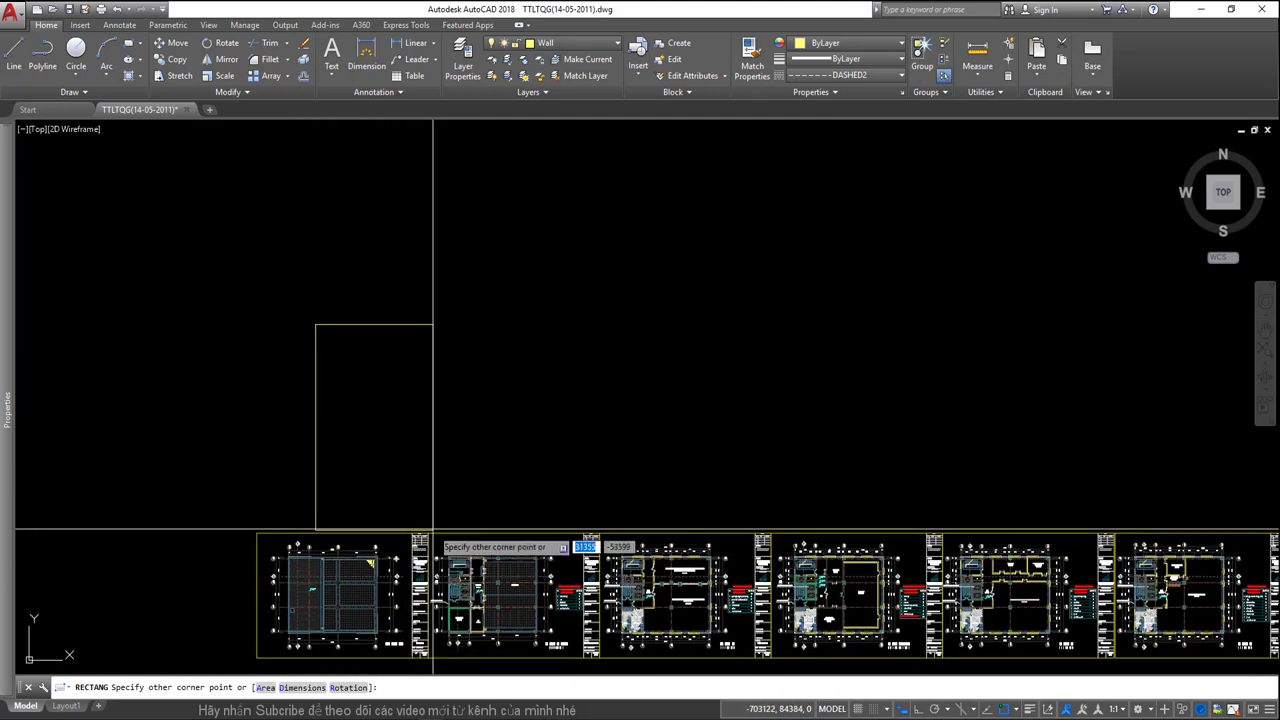
scroll(403, 377, "up", 2)
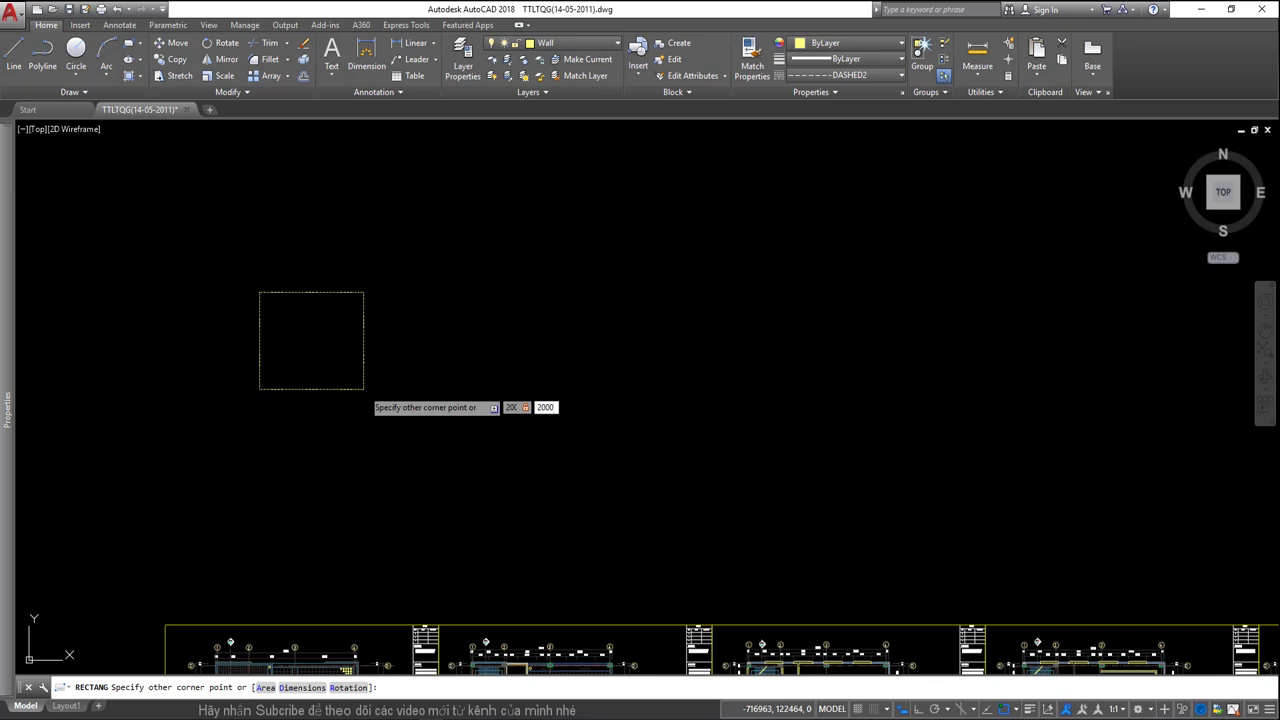
left_click(443, 297)
left_click(337, 257)
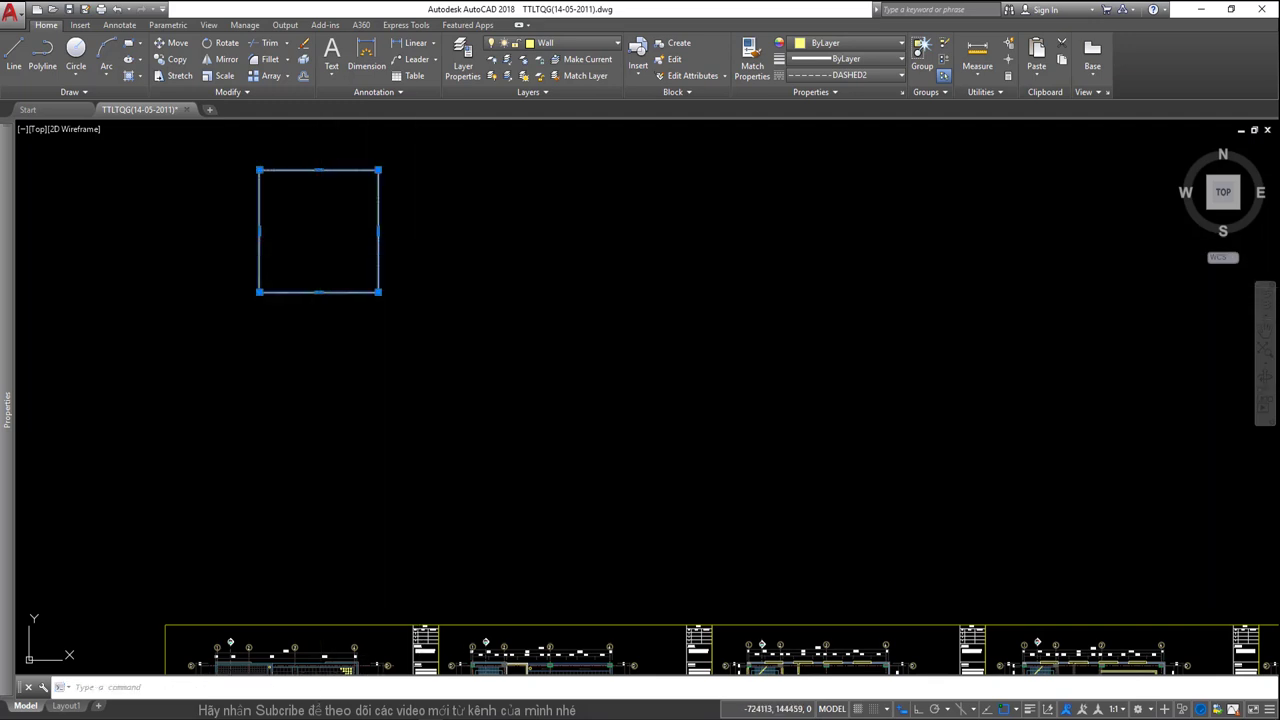
left_click(328, 188)
Drop the square at its new position and make it red by matching a red object's properties.
left_click(414, 334)
scroll(414, 334, "up", 6)
scroll(414, 334, "down", 8)
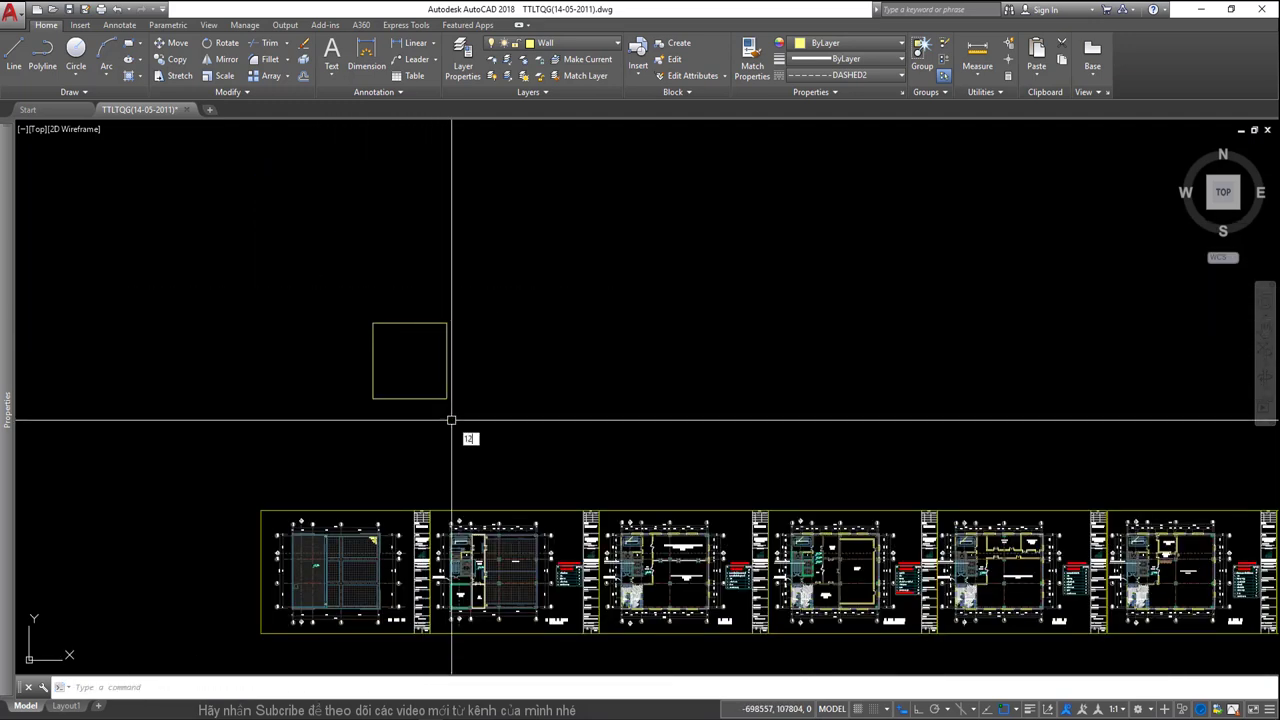
type("ma")
key("space")
scroll(508, 540, "up", 2)
left_click(494, 503)
mouse_move(409, 274)
middle_mouse_down()
mouse_move(423, 306)
mouse_move(381, 347)
middle_mouse_up()
scroll(389, 266, "up", 4)
scroll(386, 306, "down", 4)
key("Escape")
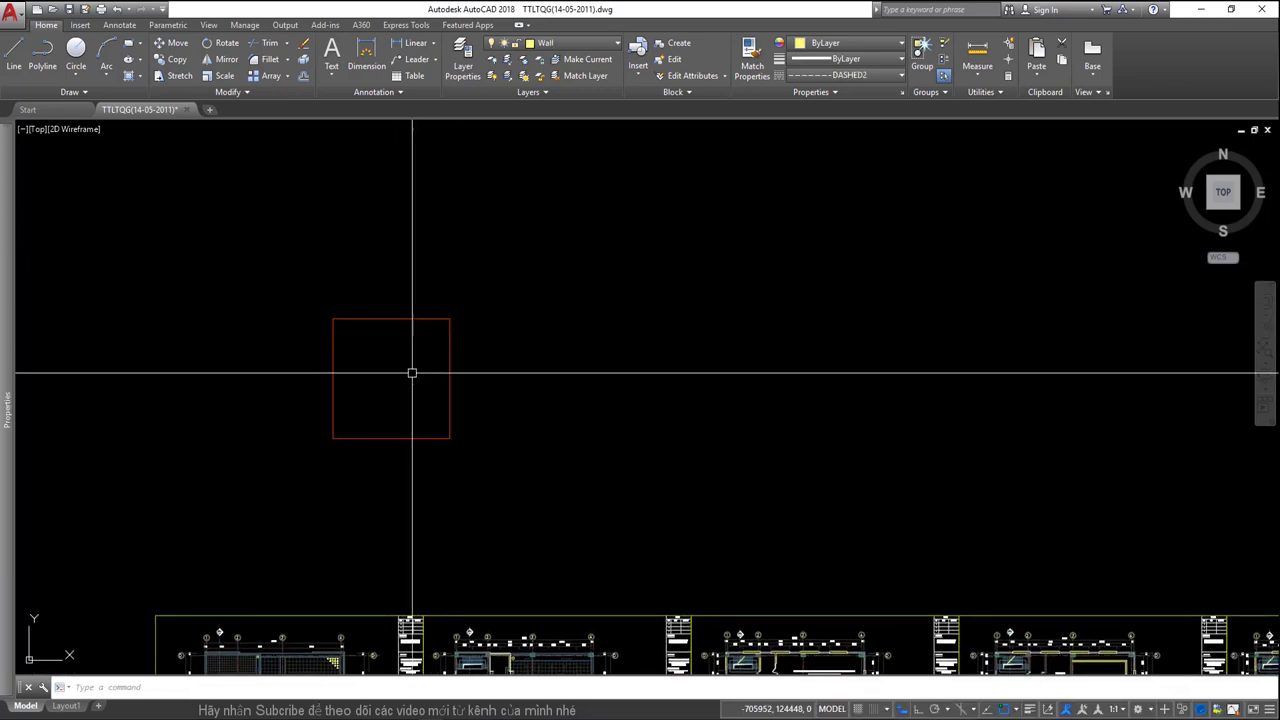
Add a test linear dimension across the square's top edge.
type("dli")
key("space")
key("Escape")
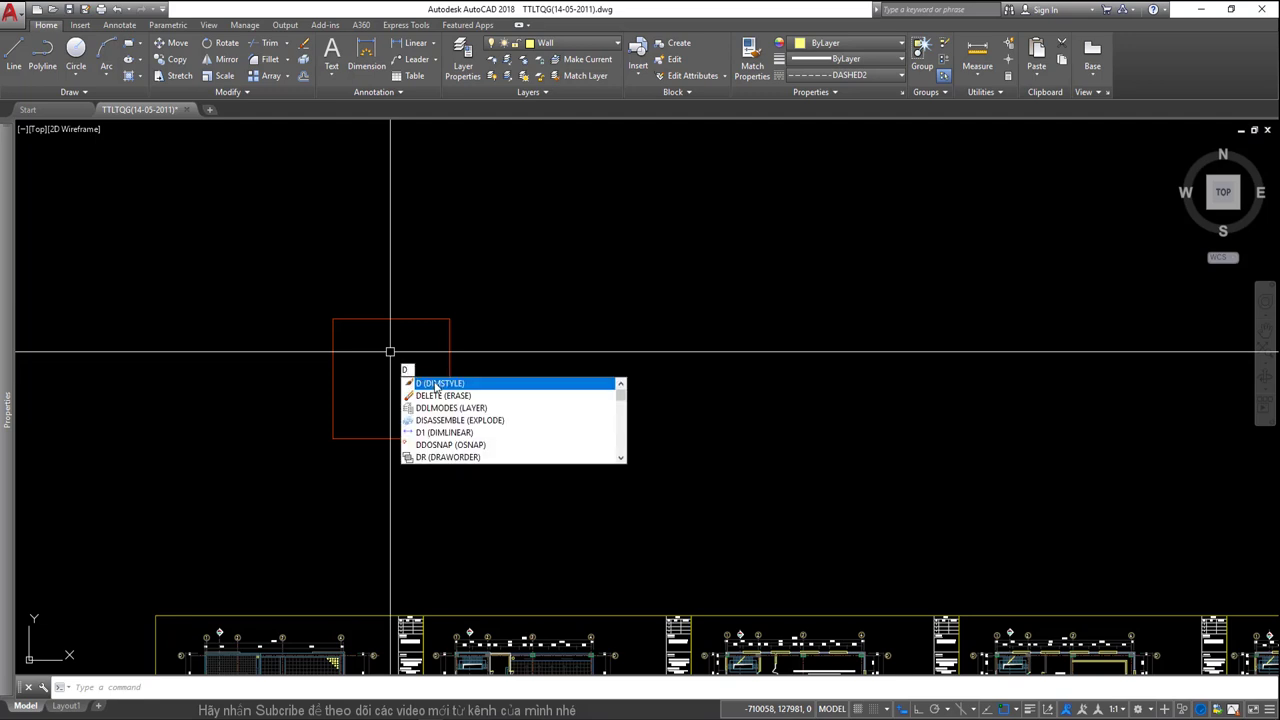
type("1")
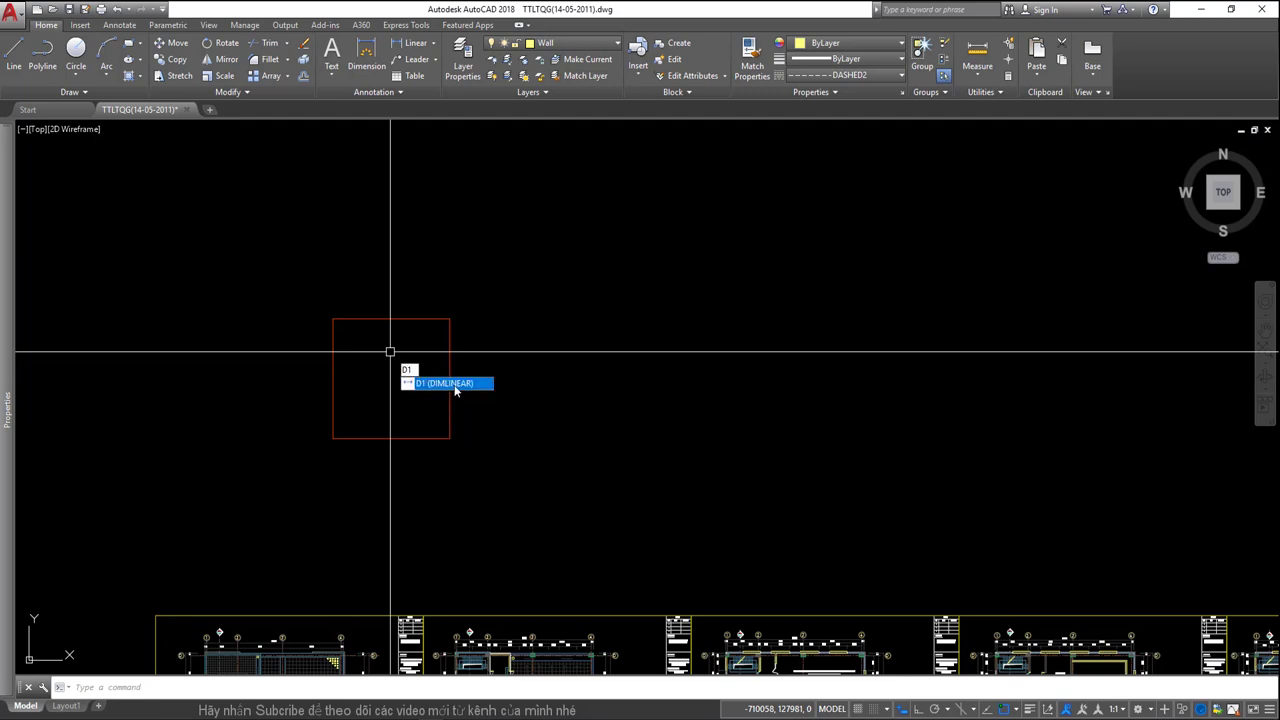
key("space")
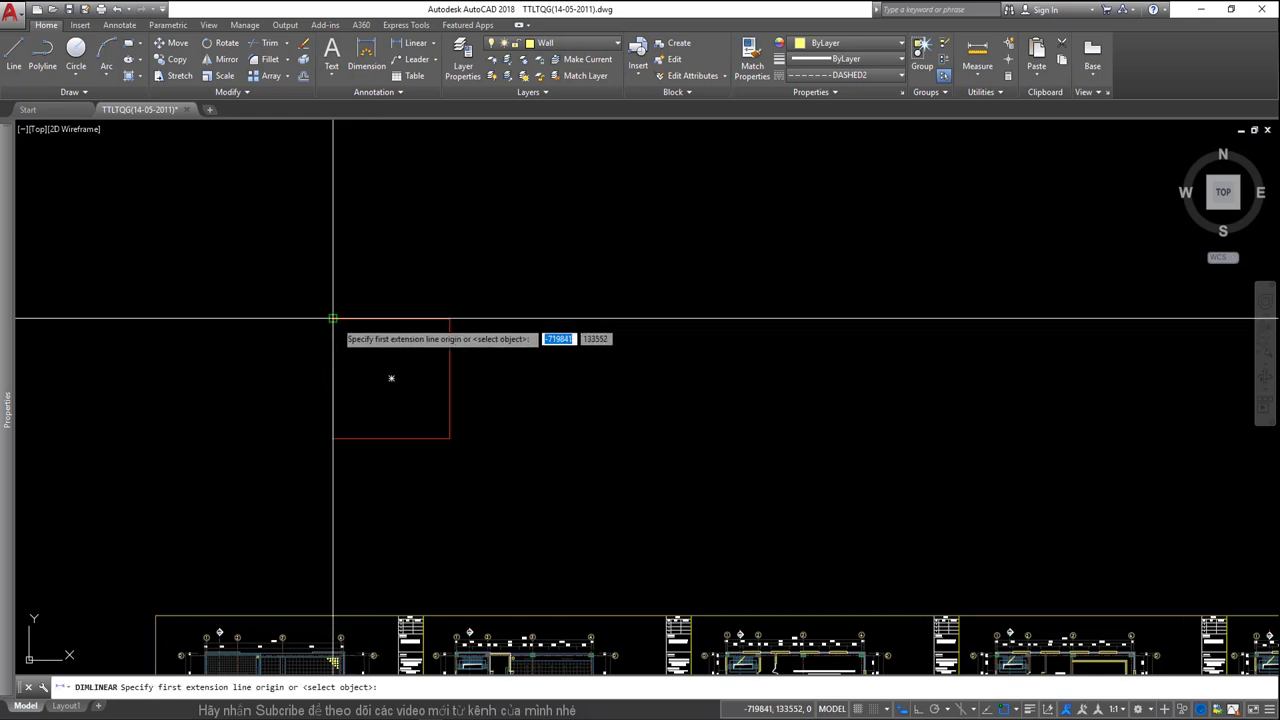
left_click(334, 319)
left_click(450, 318)
left_click(443, 298)
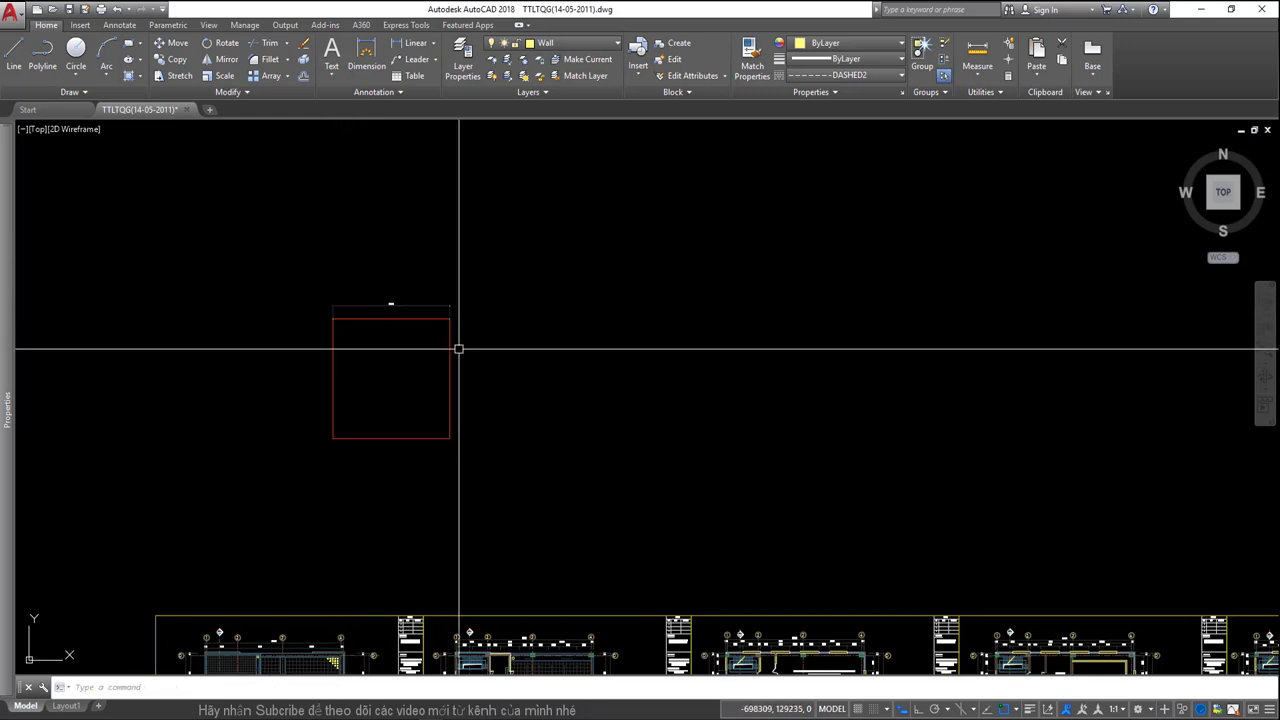
Delete the test dimension above the square.
scroll(451, 346, "up", 4)
scroll(346, 249, "up", 2)
scroll(351, 240, "down", 2)
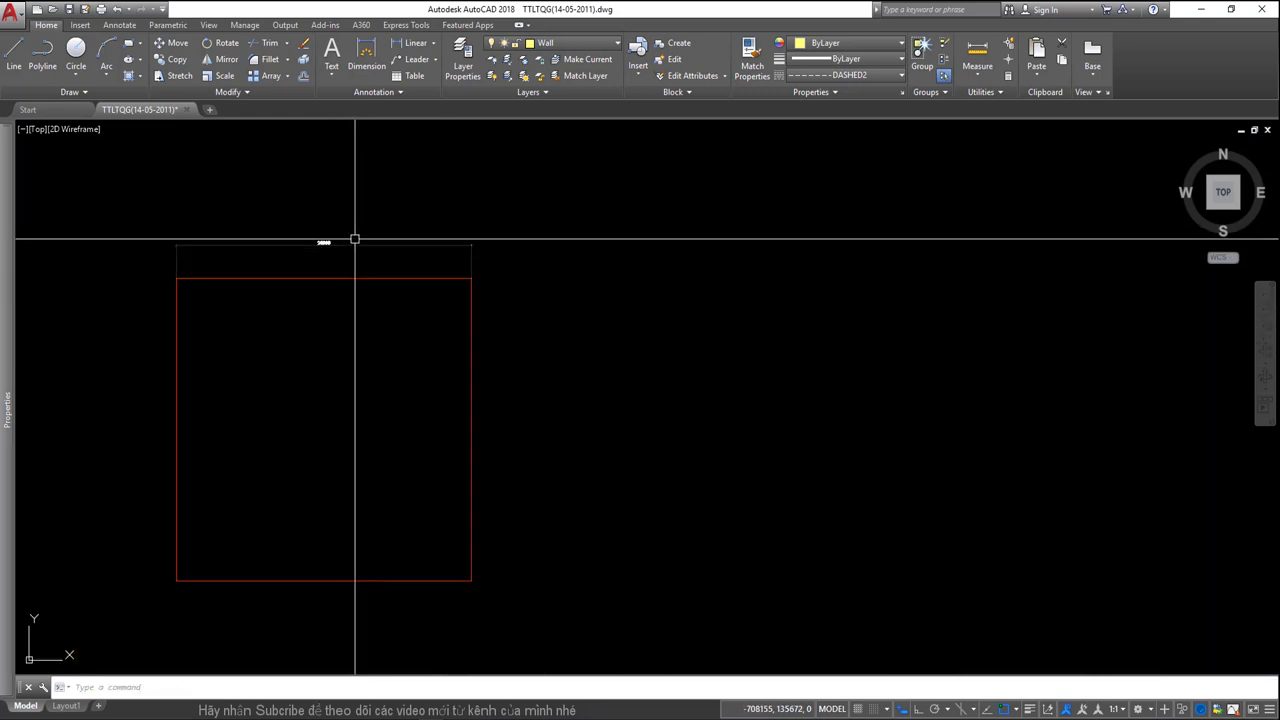
left_click(346, 245)
key("Delete")
In the Dimension Style Manager, make huudat current and clear its overrides.
type("d")
key("space")
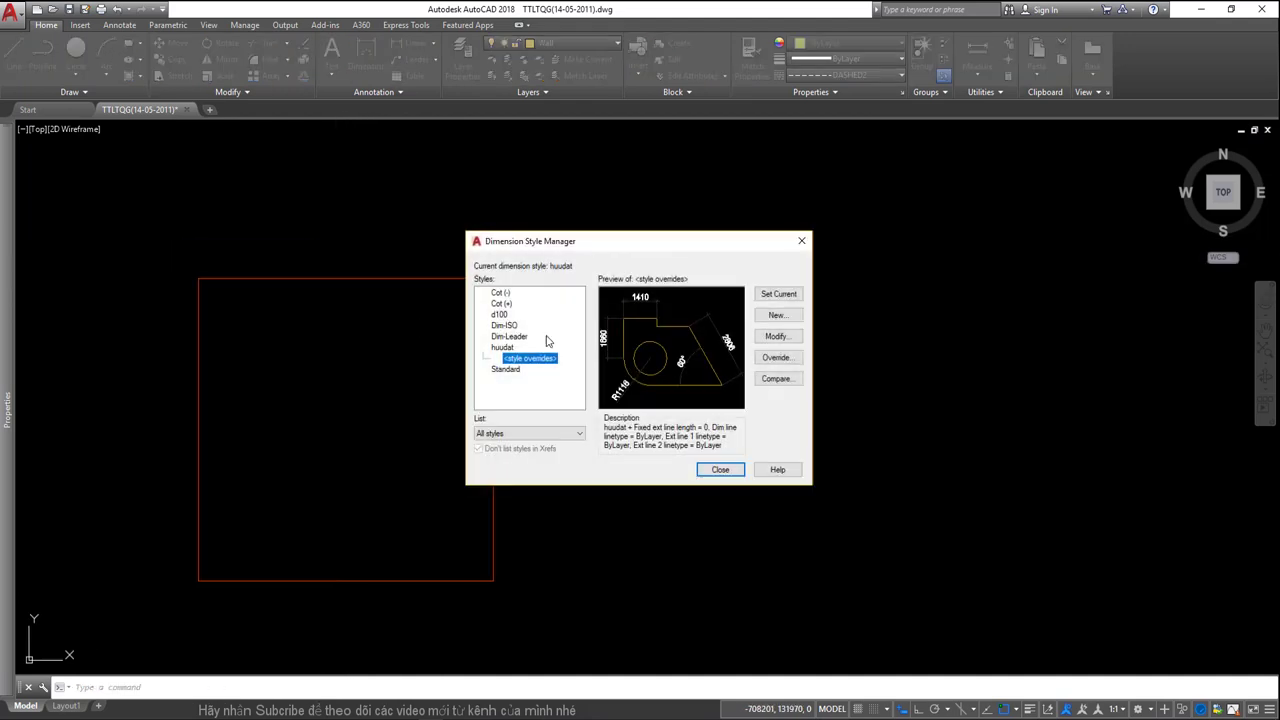
left_click(504, 325)
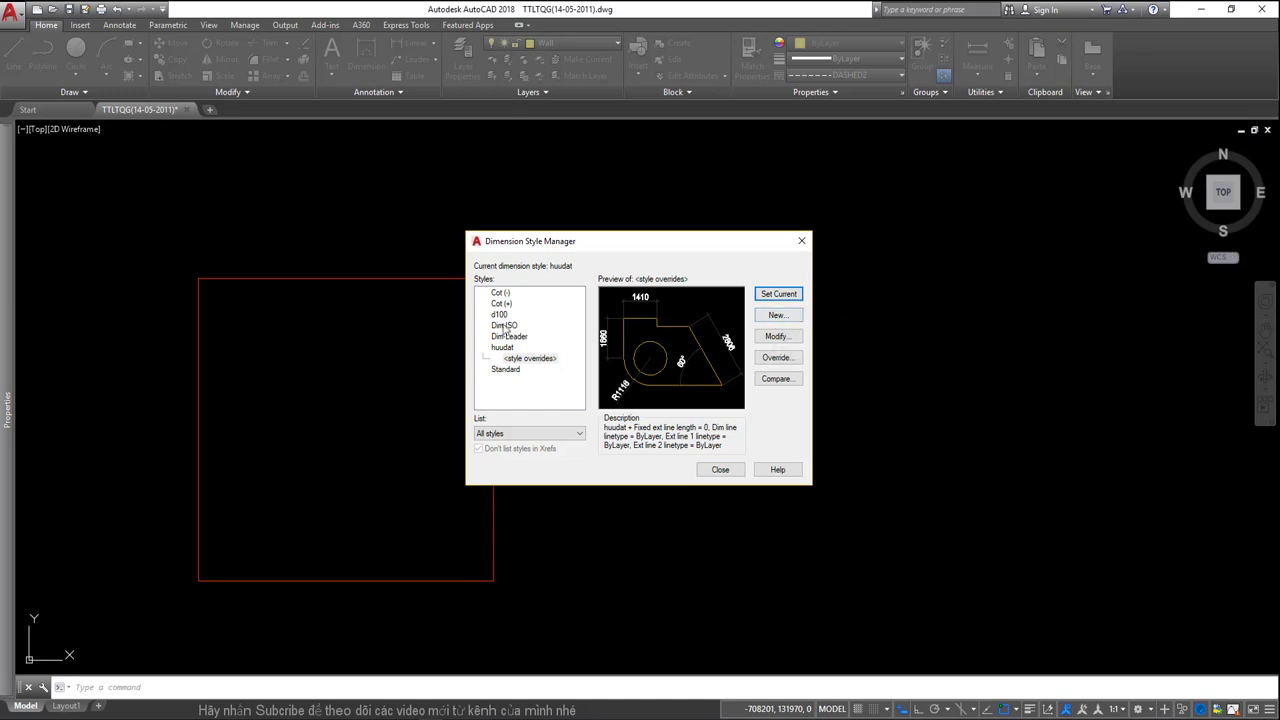
left_click(603, 371)
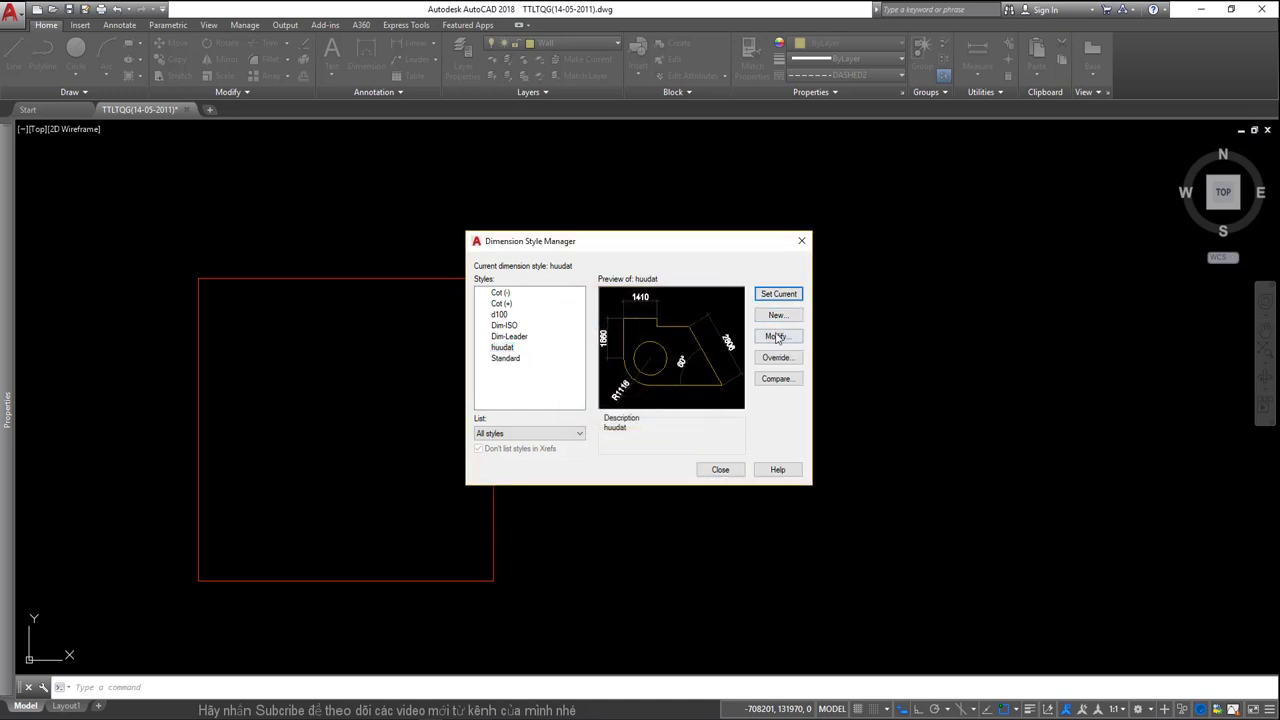
key("Return")
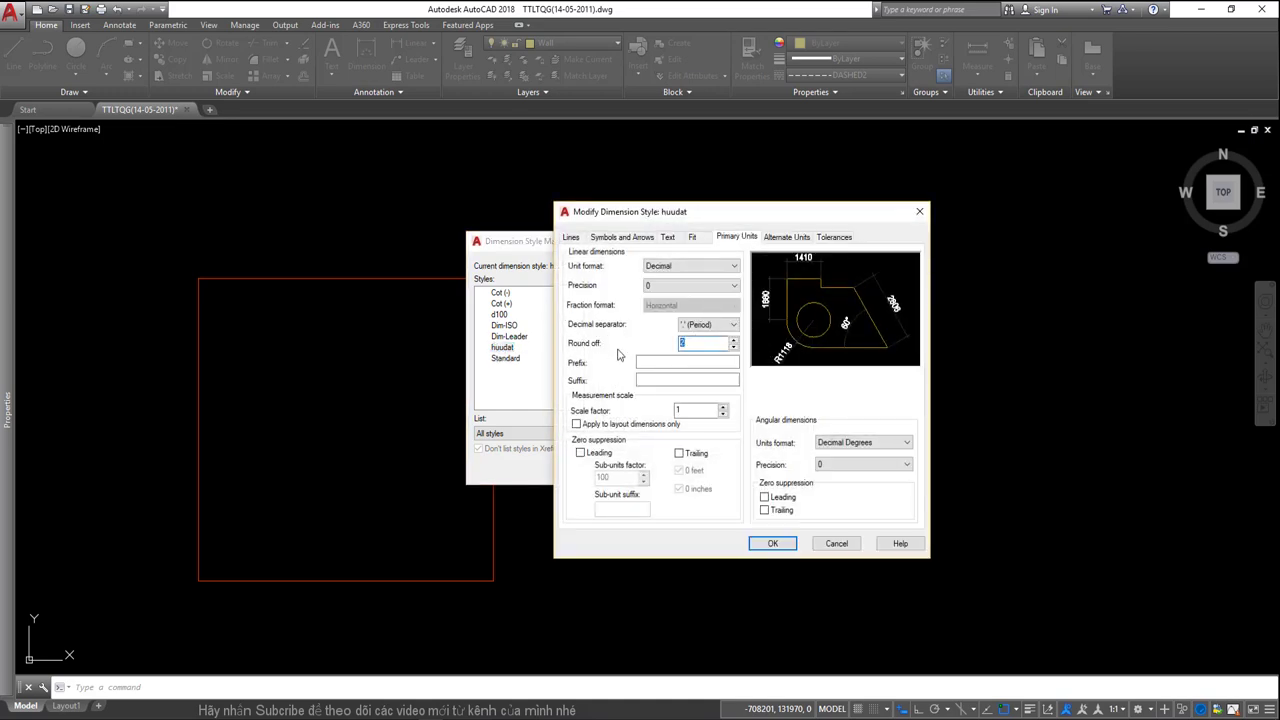
Set the huudat style's text height to 500 and close the style dialogs.
left_click(667, 237)
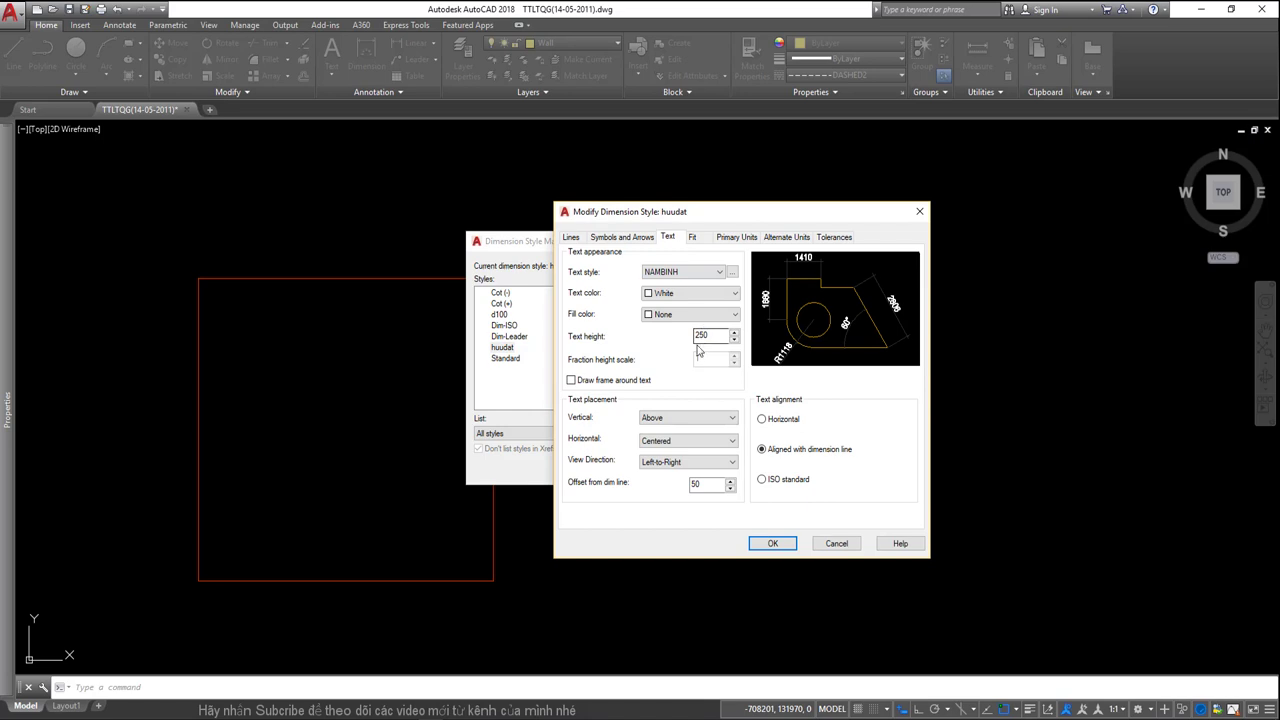
left_click(692, 237)
left_click(667, 237)
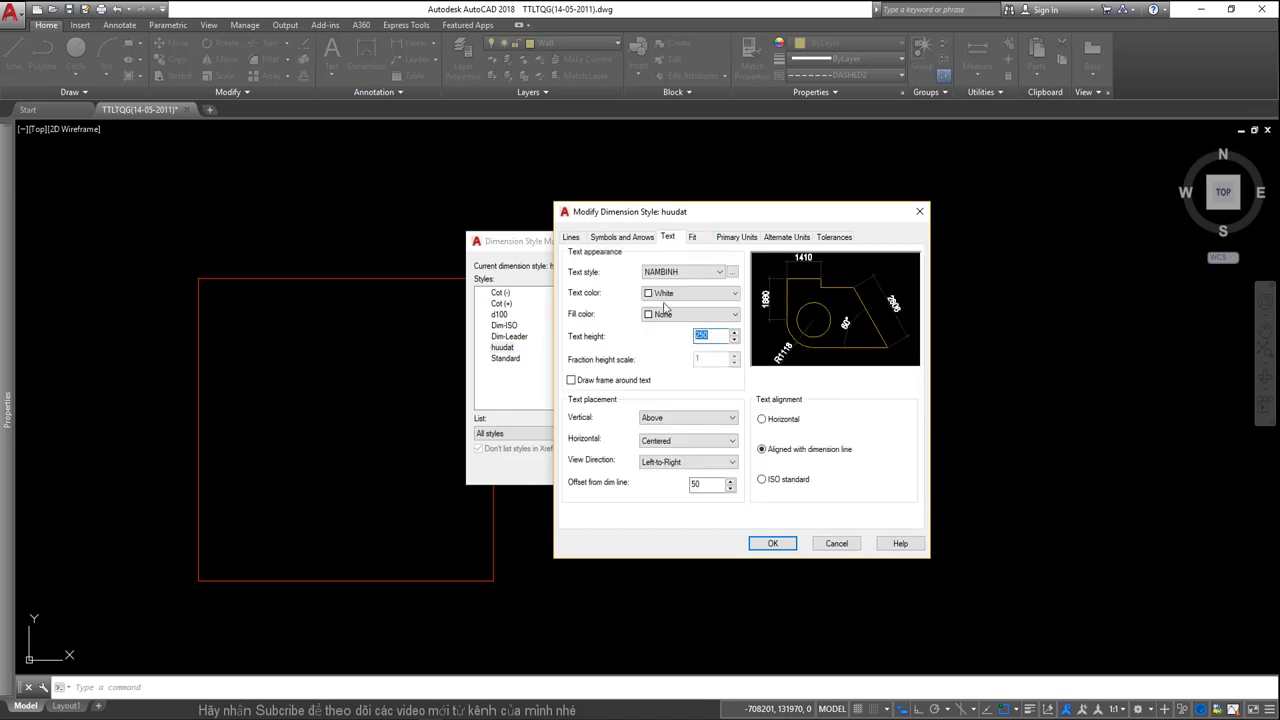
left_click(695, 238)
left_click(668, 238)
left_click(773, 544)
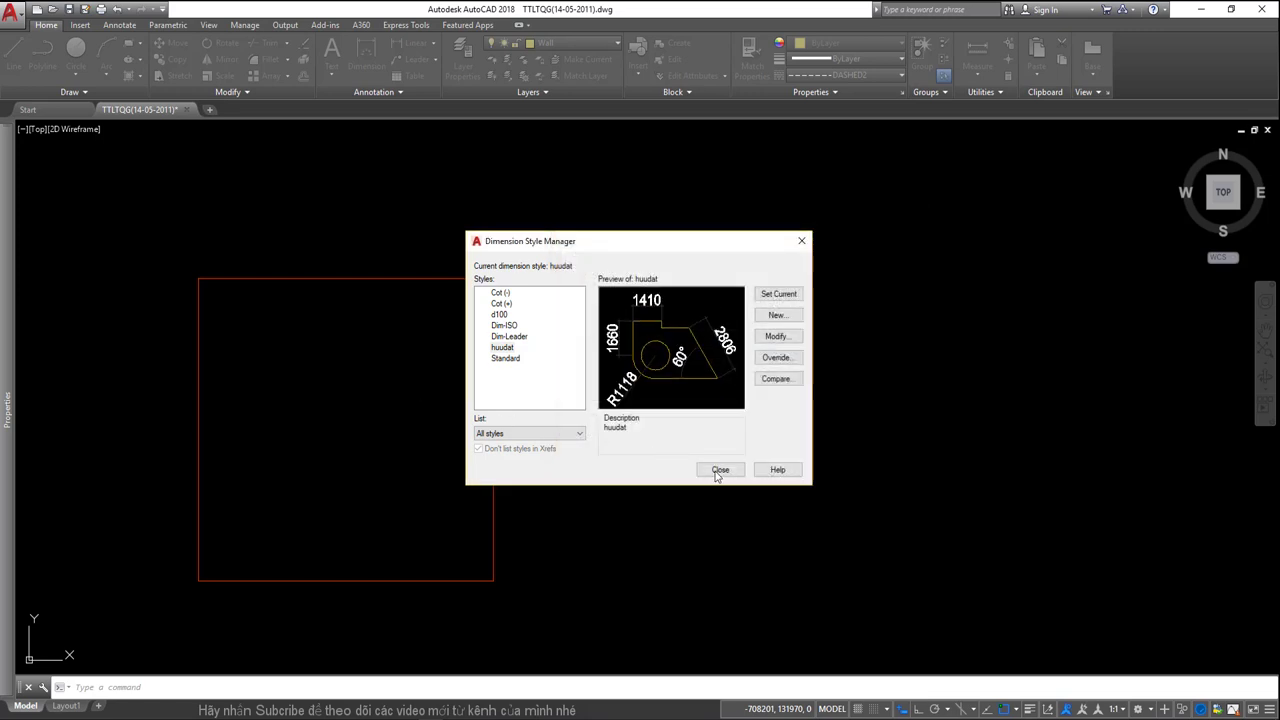
left_click(720, 470)
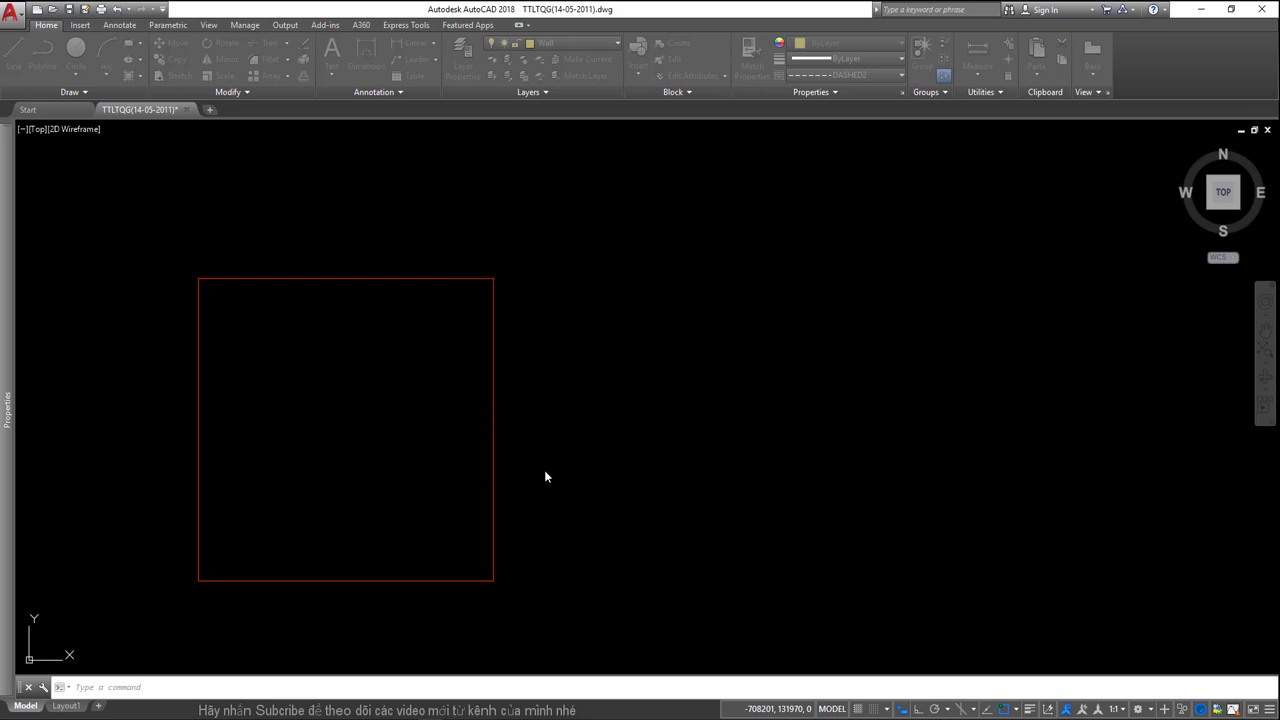
Dimension the square's top edge with a 20000 width dimension placed above it.
scroll(560, 470, "down", 3)
scroll(540, 485, "down", 2)
middle_click_drag(534, 491, 512, 420)
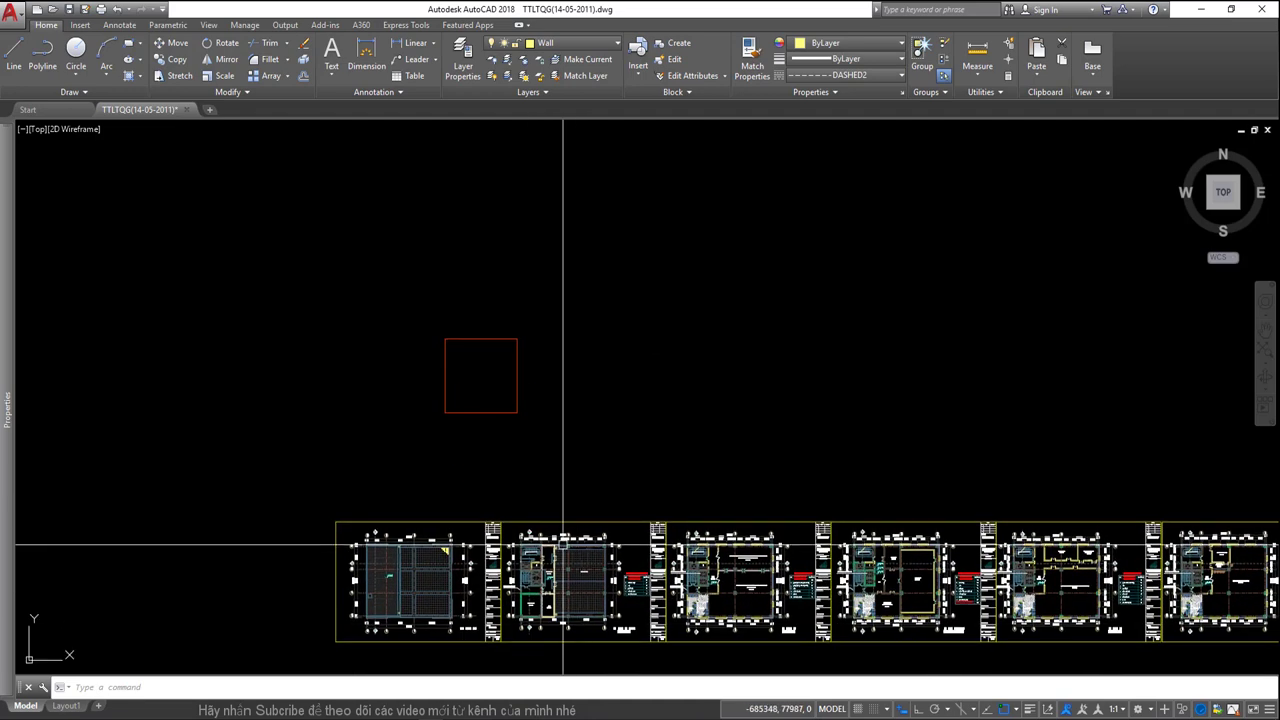
scroll(563, 545, "up", 5)
middle_click_drag(471, 297, 463, 357)
scroll(429, 300, "up", 2)
middle_click_drag(429, 300, 440, 360)
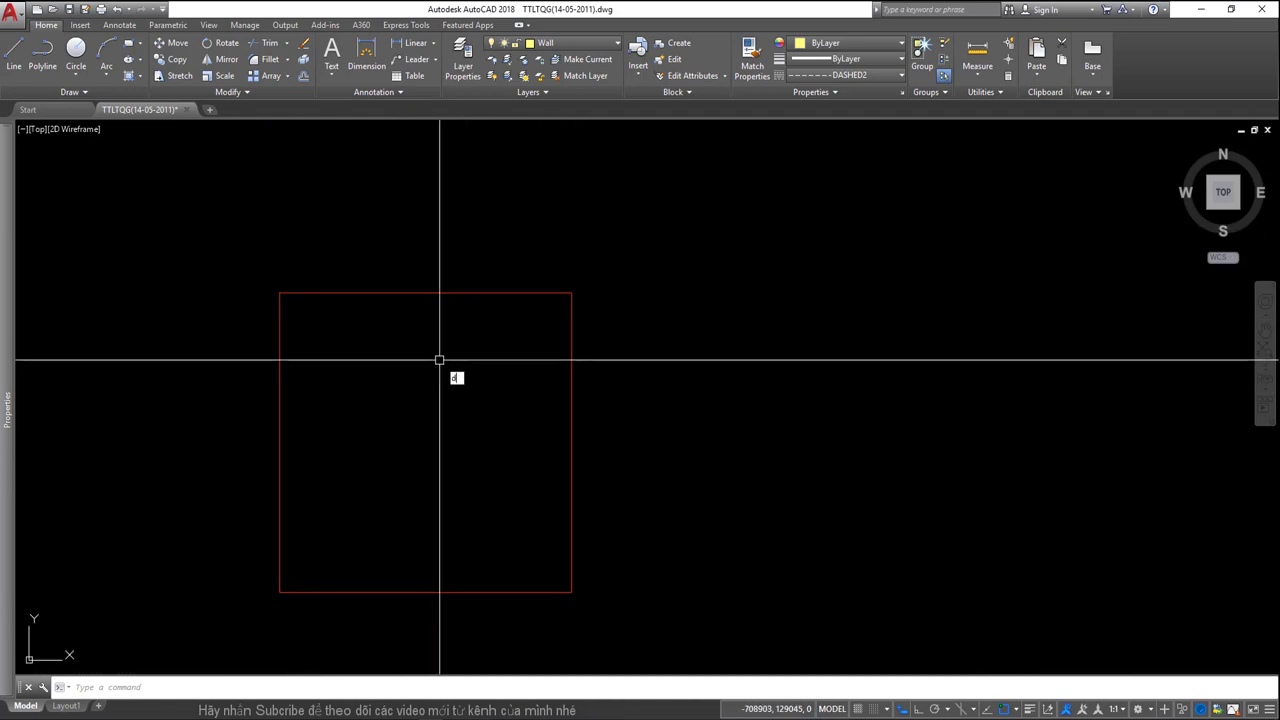
type("li")
key("Return")
left_click(280, 293)
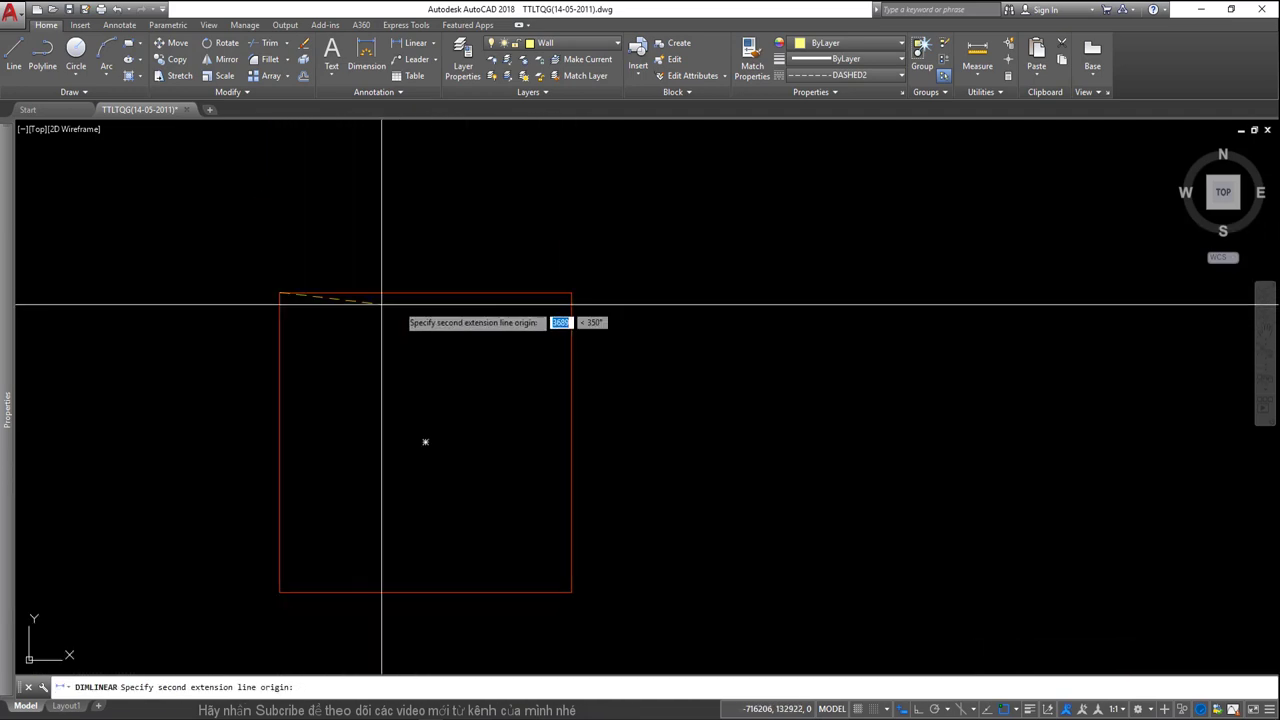
left_click(571, 293)
left_click(563, 262)
Add a vertical 20000 dimension along the square's right side.
middle_click_drag(596, 338, 592, 318)
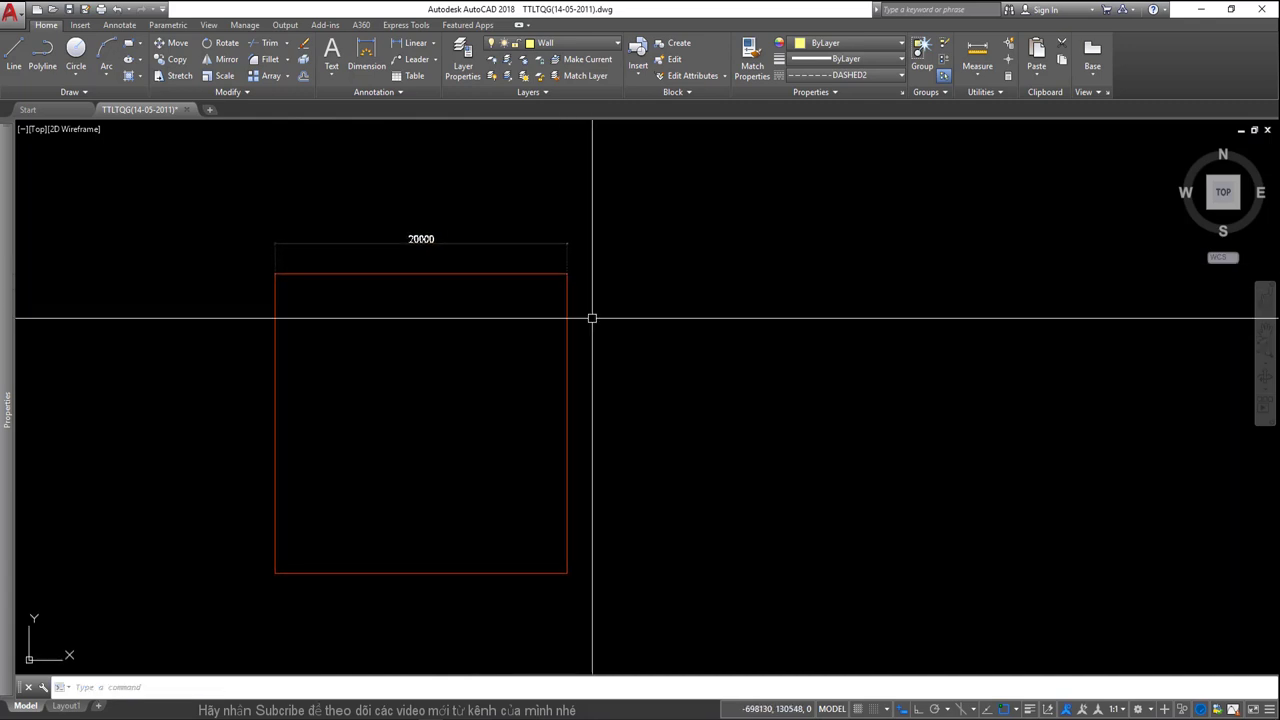
key("Return")
left_click(567, 273)
left_click(567, 573)
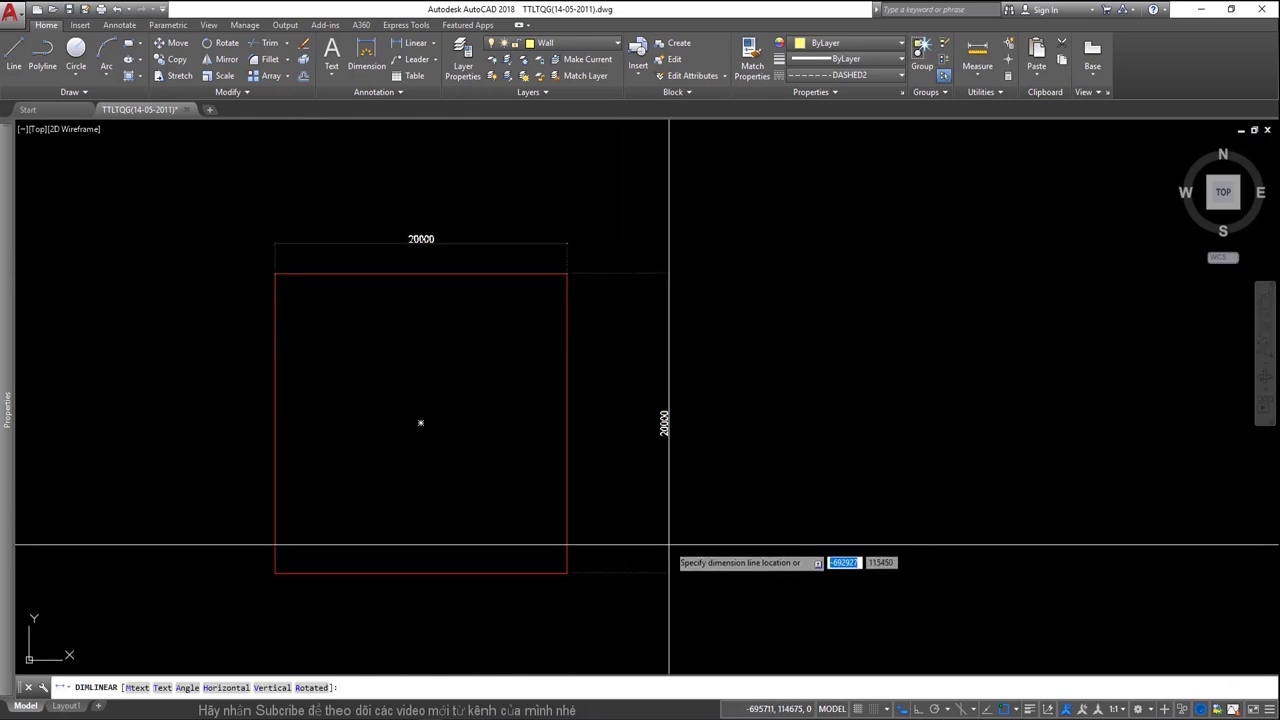
left_click(671, 460)
scroll(671, 430, "up", 6)
scroll(640, 380, "down", 4)
middle_click_drag(247, 161, 264, 238)
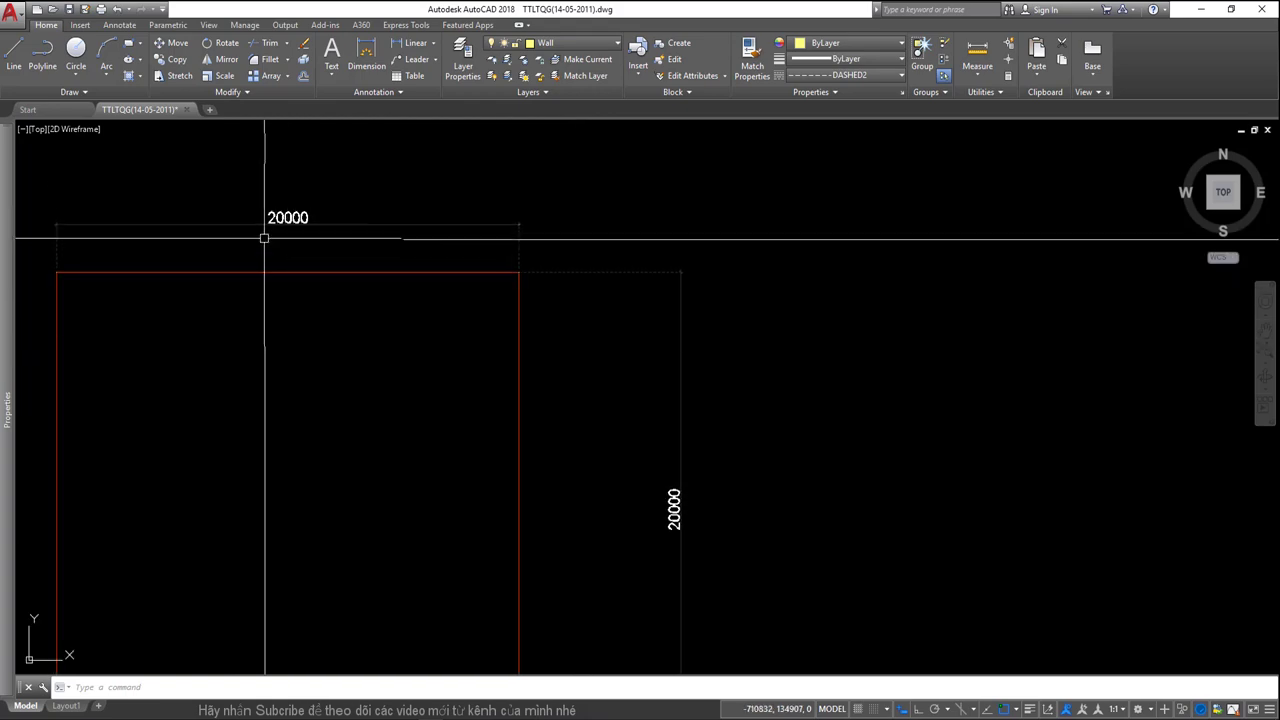
scroll(264, 238, "up", 1)
scroll(303, 231, "down", 5)
scroll(391, 309, "up", 2)
Frame the dimensioned square with a rectangle.
scroll(387, 387, "down", 8)
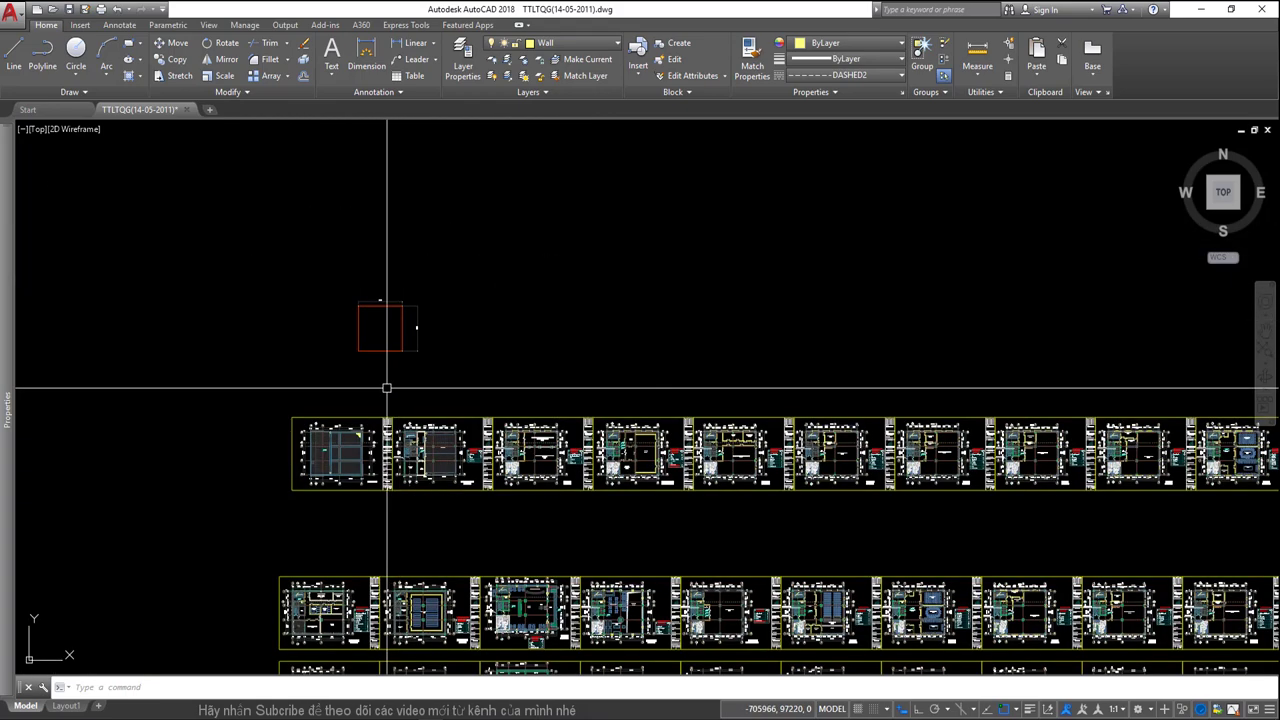
scroll(387, 387, "up", 3)
scroll(431, 343, "up", 1)
scroll(431, 343, "up", 2)
left_click_drag(463, 291, 418, 347)
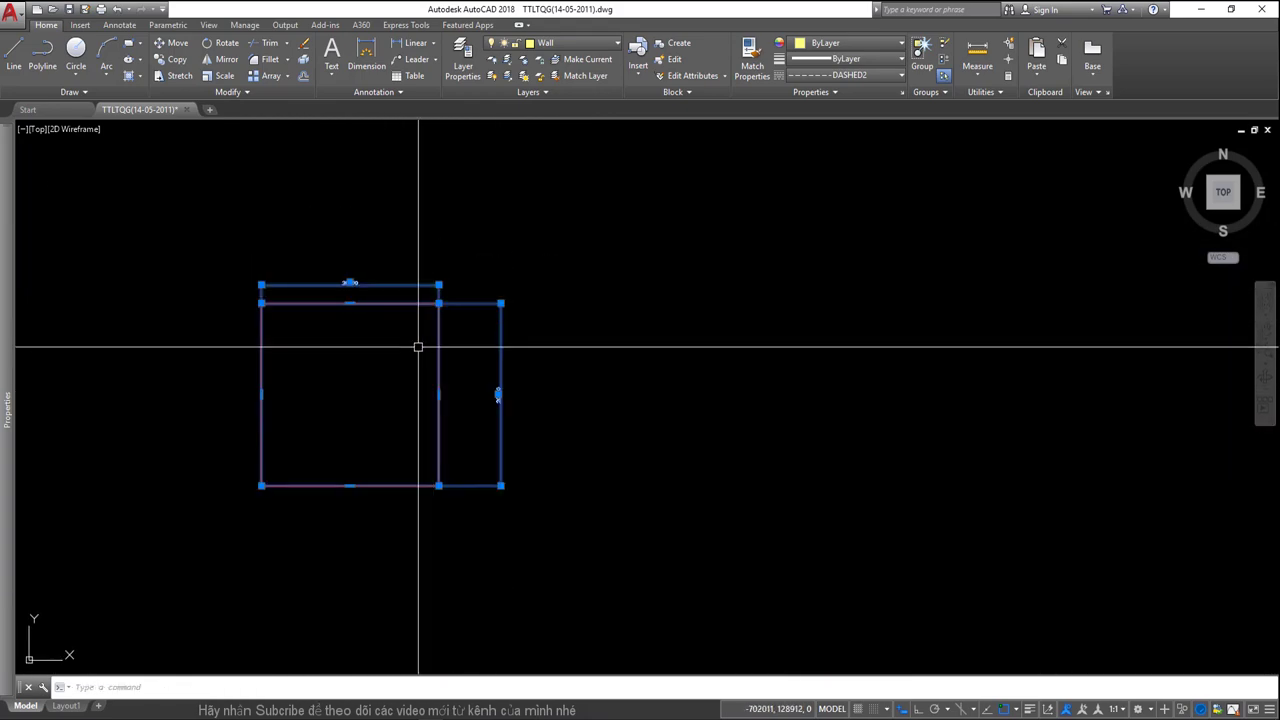
scroll(426, 355, "down", 4)
scroll(434, 340, "up", 4)
scroll(357, 289, "up", 3)
key("Escape")
scroll(476, 271, "down", 7)
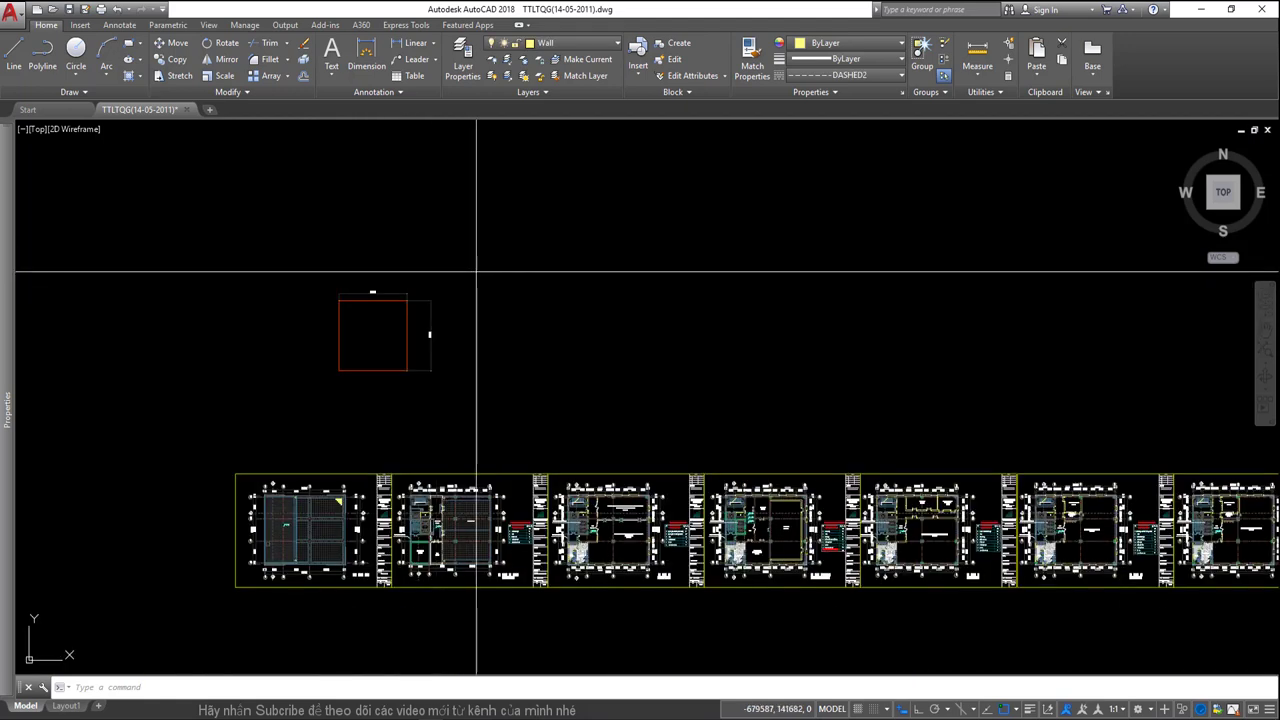
left_click_drag(476, 271, 386, 346)
key("Escape")
type("RE")
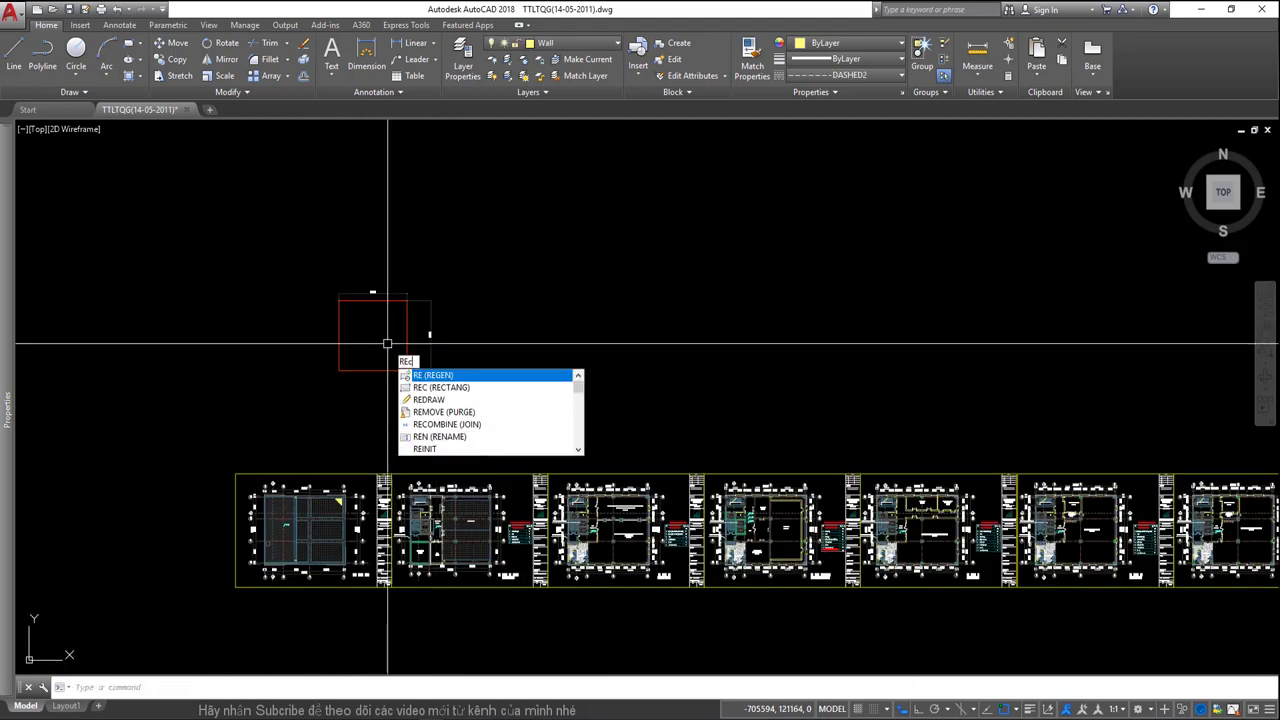
key("Return")
left_click(330, 284)
Copy the square with its dimensions to the right of the original.
scroll(429, 319, "up", 2)
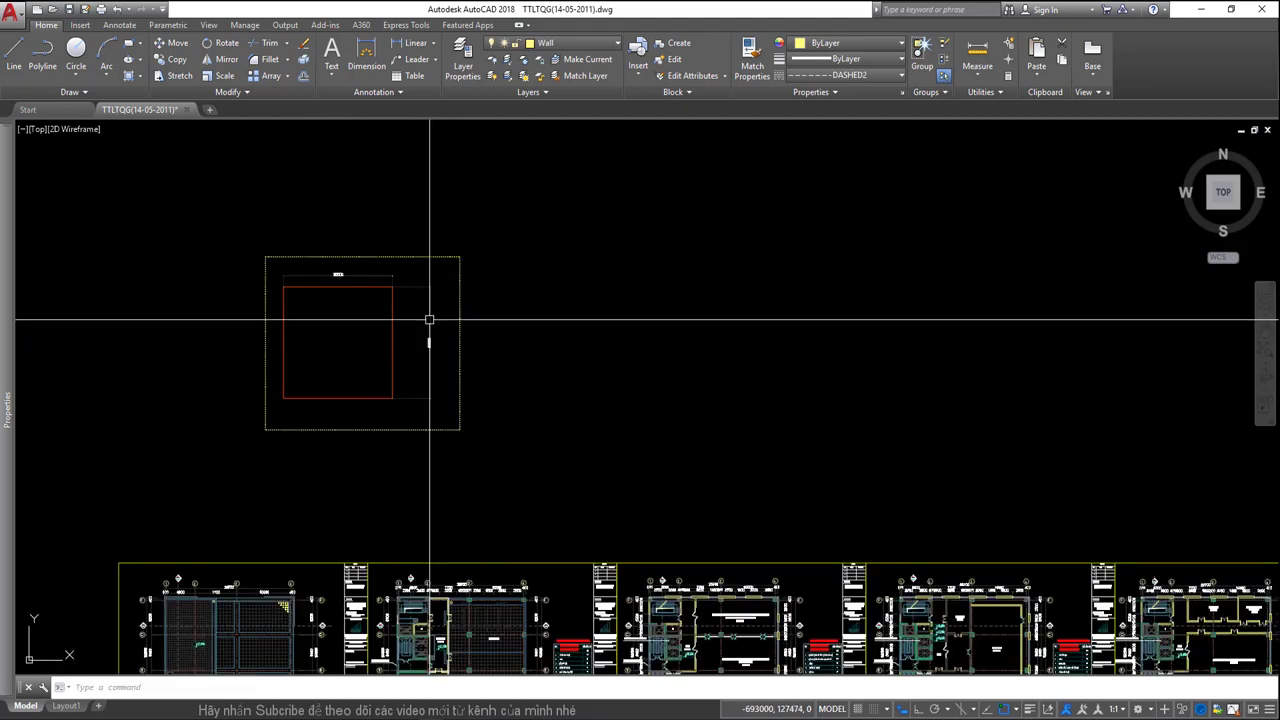
scroll(428, 357, "up", 3)
left_click_drag(403, 294, 334, 408)
type("co")
key("Return")
left_click(330, 415)
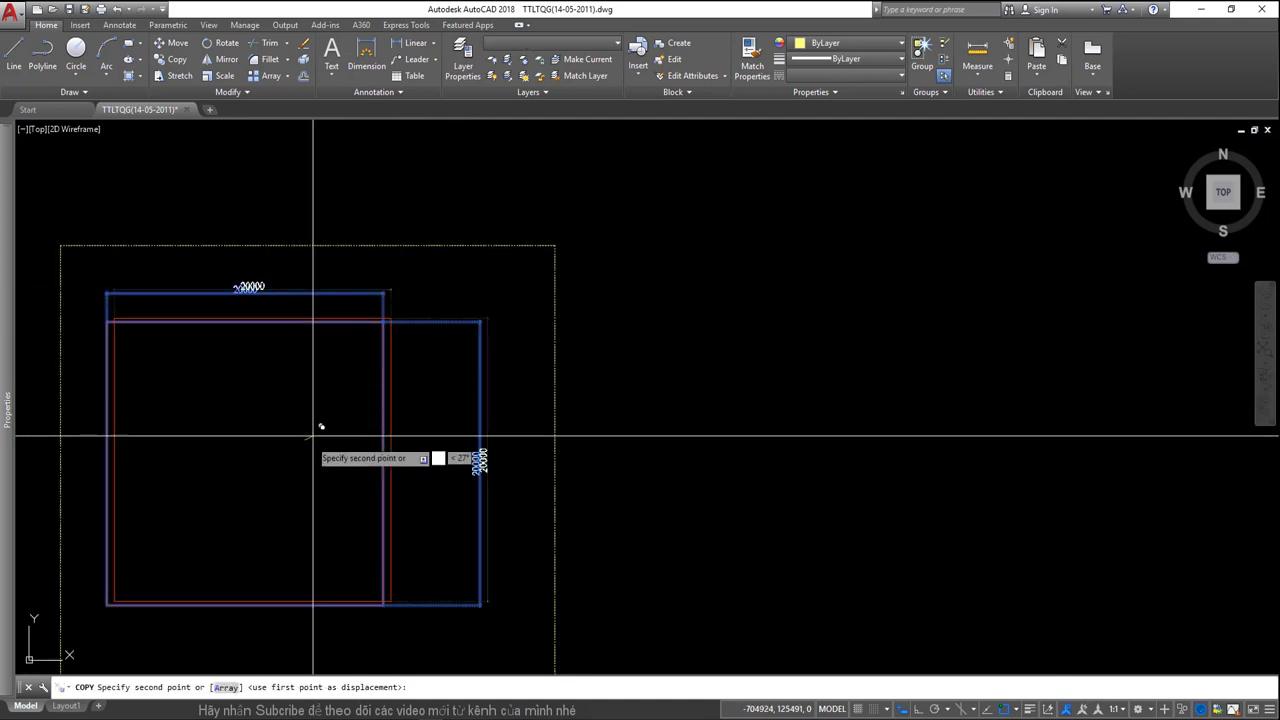
scroll(313, 437, "down", 3)
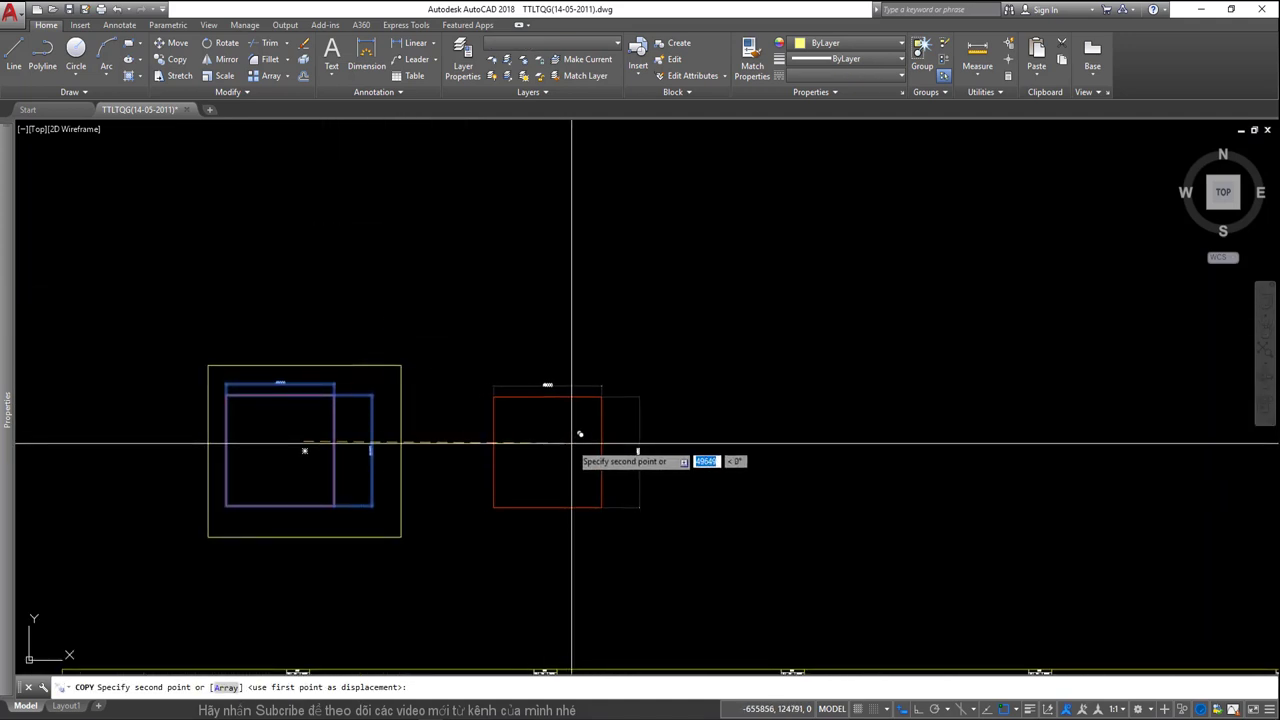
left_click(578, 440)
key("Return")
Scale the copy by 2 from its bottom-left corner so its dimensions read 40000.
scroll(565, 420, "up", 2)
left_click(660, 305)
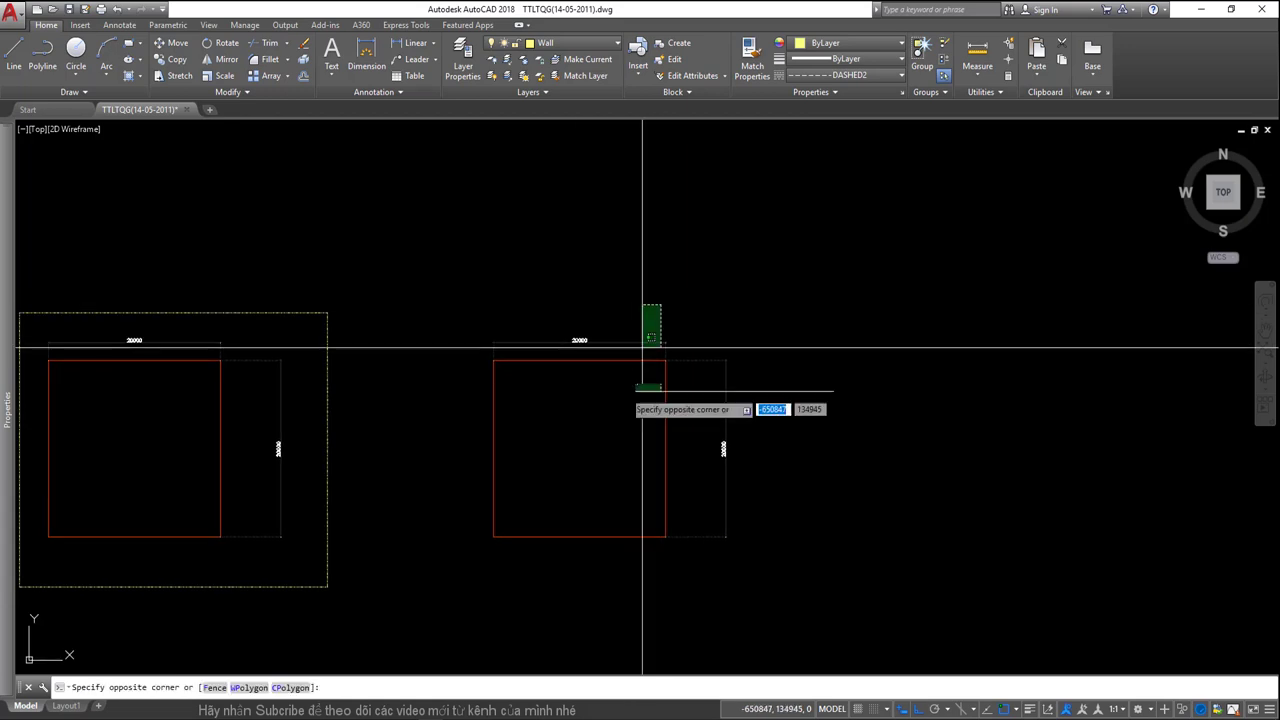
left_click(654, 392)
type("sc")
key("Return")
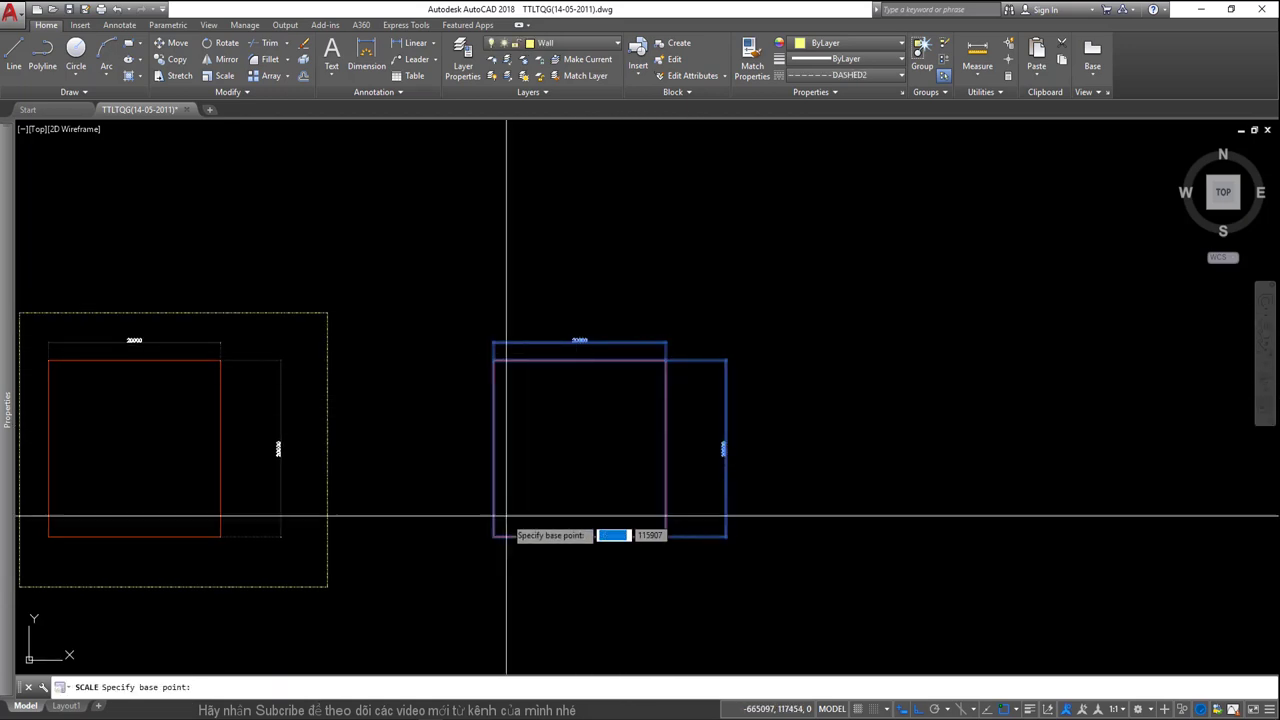
left_click(493, 535)
type("2")
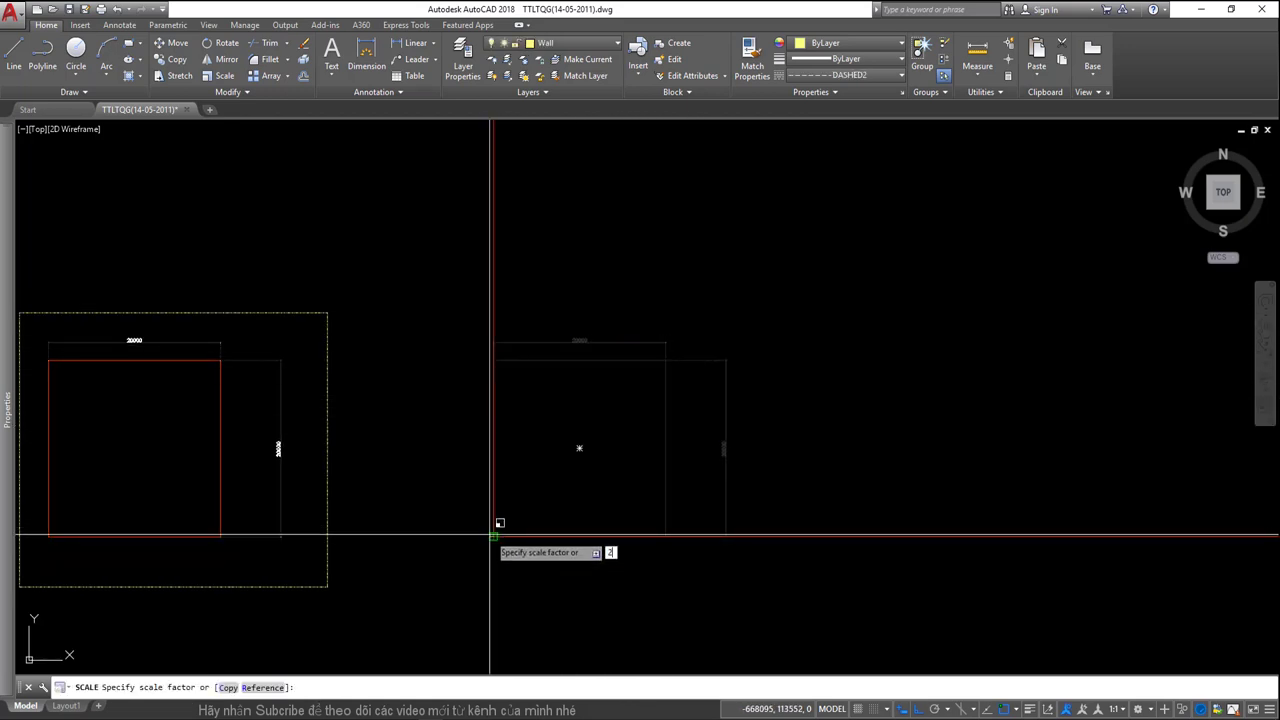
key("Return")
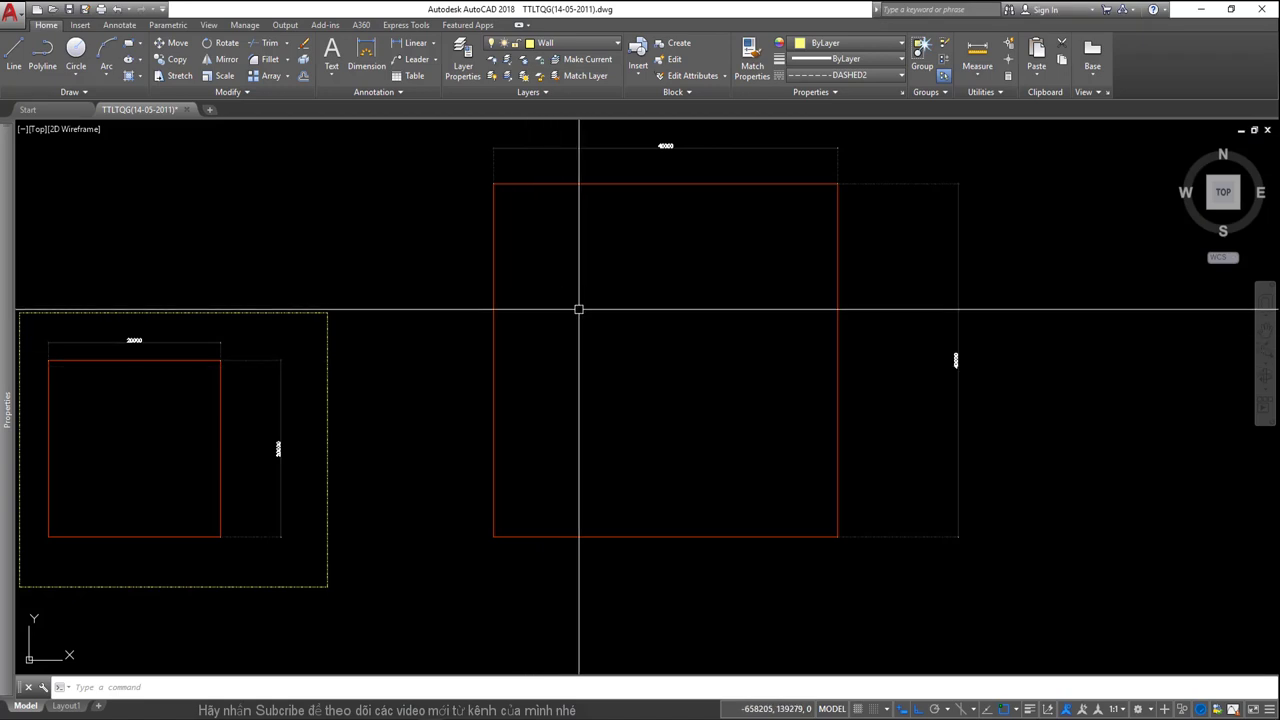
mouse_move(580, 306)
middle_mouse_down()
mouse_move(542, 365)
mouse_move(621, 336)
middle_mouse_up()
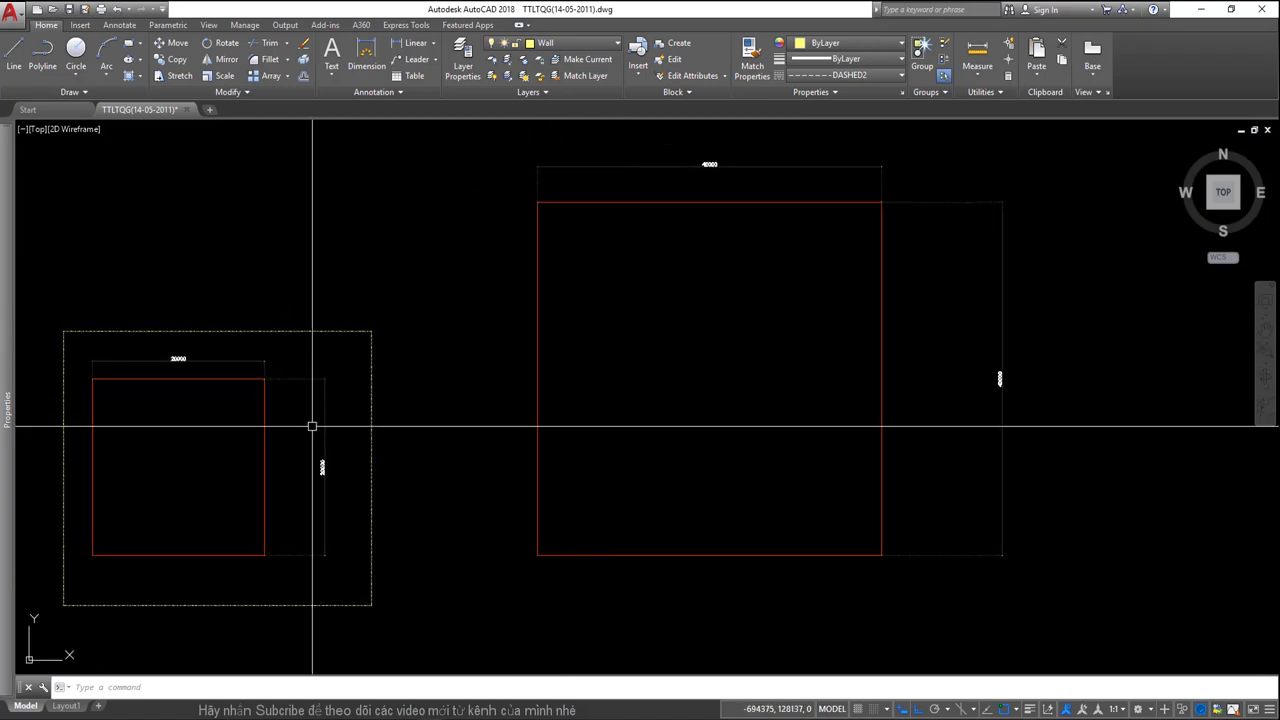
Delete the 40000 dimensions from the enlarged copy.
left_click(538, 403)
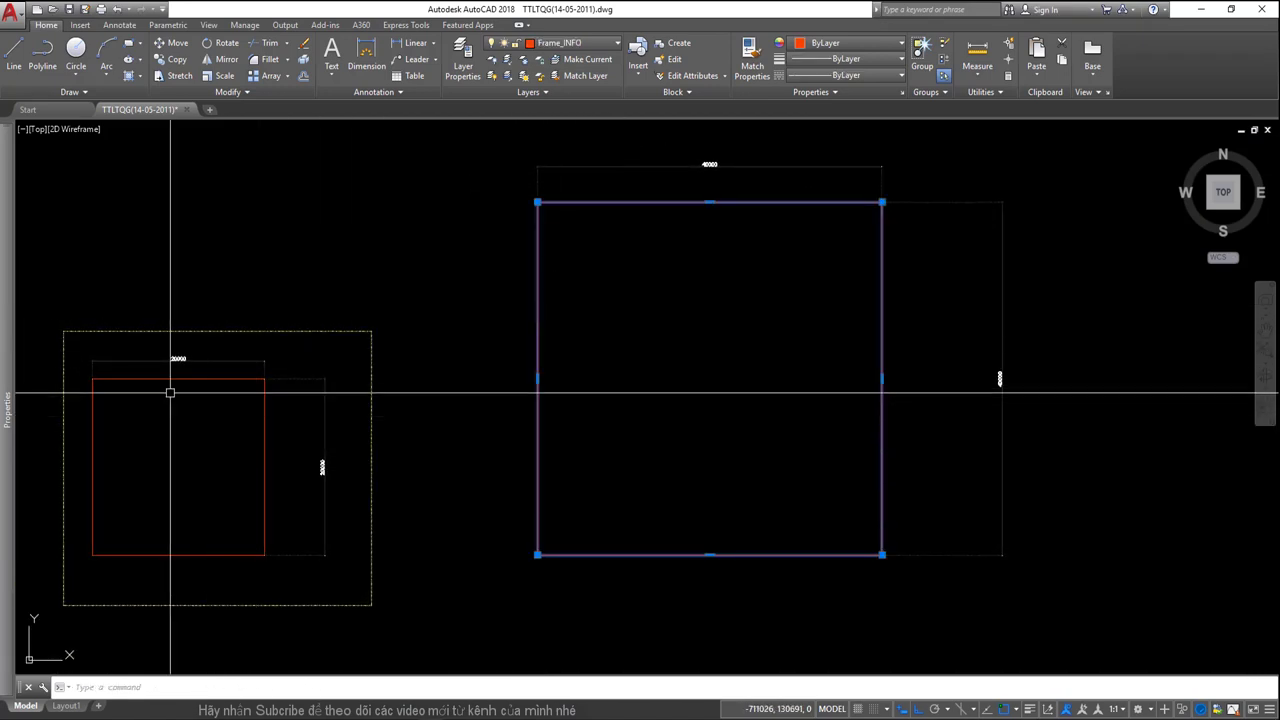
middle_click_drag(163, 429, 214, 400)
scroll(214, 400, "down", 2)
scroll(550, 276, "up", 2)
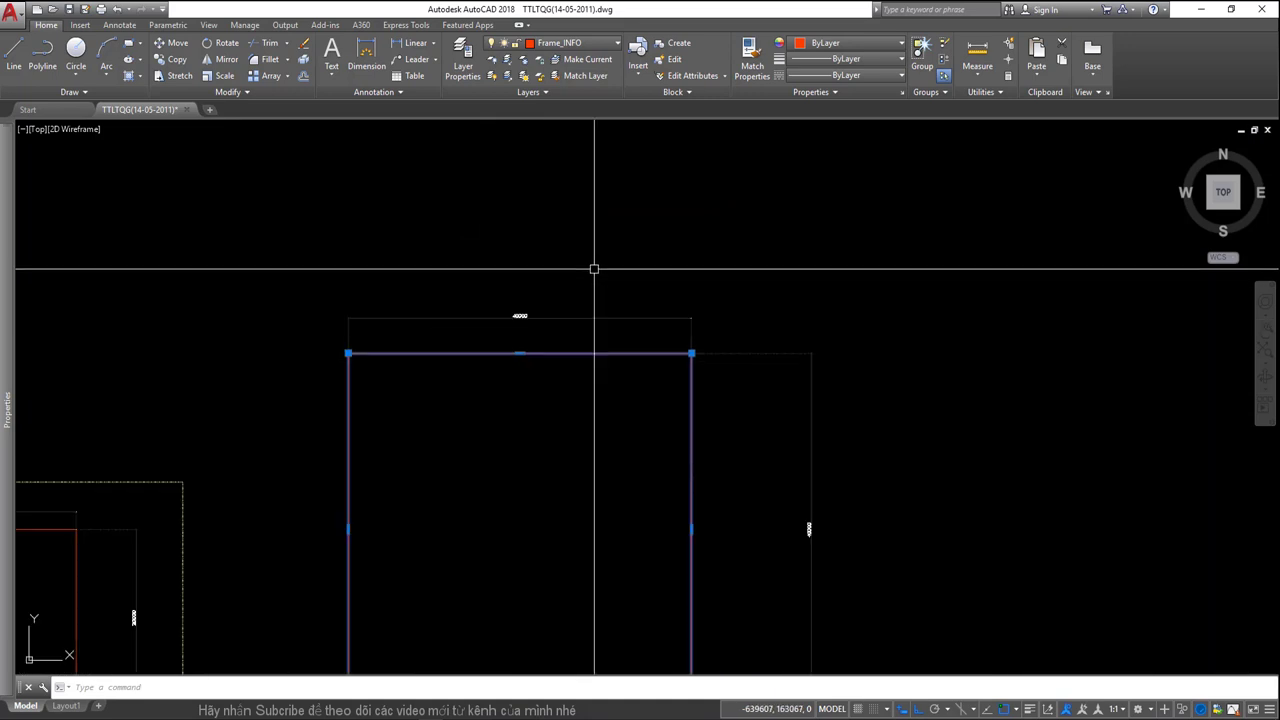
scroll(594, 269, "up", 2)
scroll(475, 336, "down", 4)
scroll(669, 466, "up", 3)
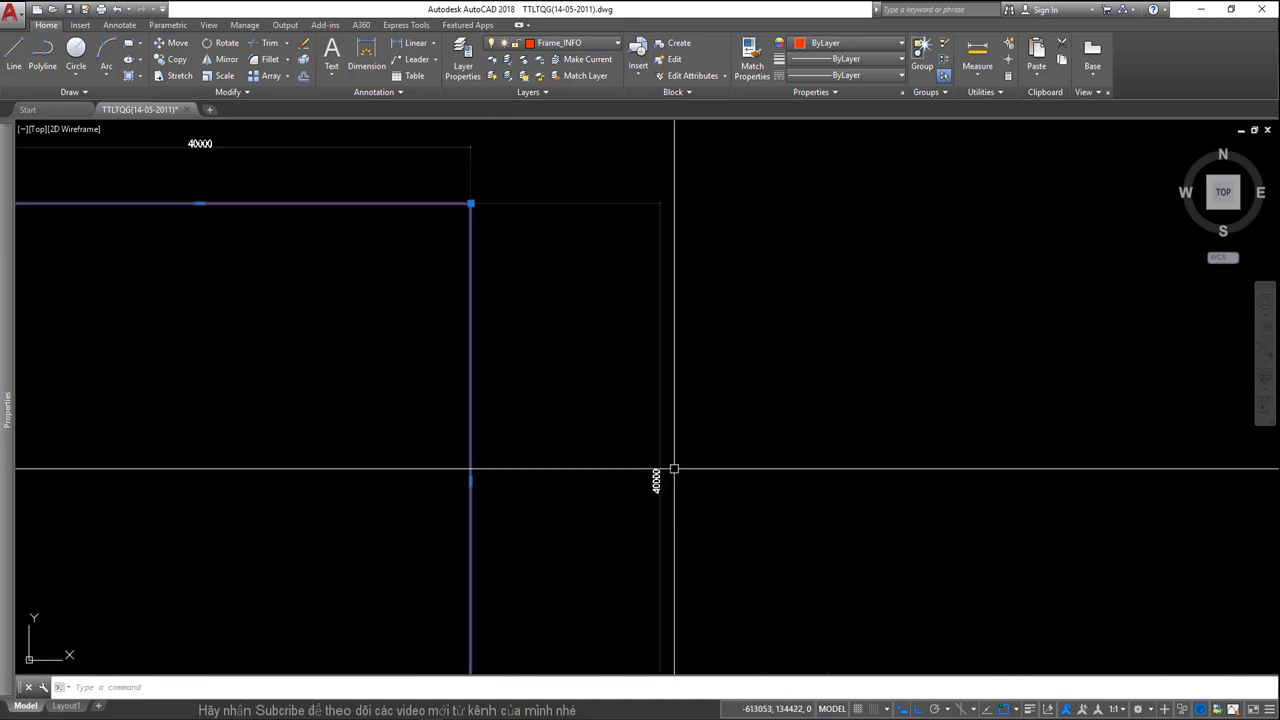
scroll(520, 426, "down", 5)
key("Escape")
scroll(737, 420, "up", 2)
left_click(689, 436)
left_click(656, 436)
key("Delete")
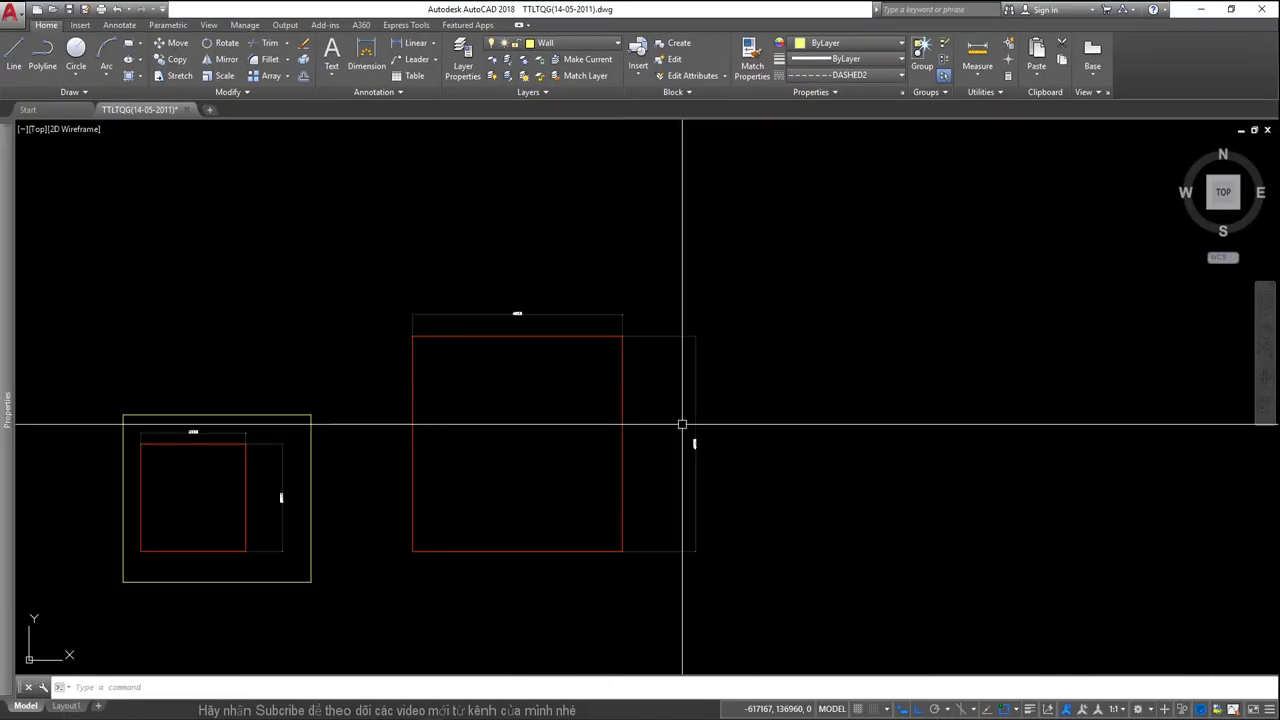
Select the large red square, then pan back to the framed original square.
scroll(700, 470, "up", 5)
scroll(704, 479, "down", 5)
middle_click_drag(726, 460, 920, 420)
left_click(540, 323)
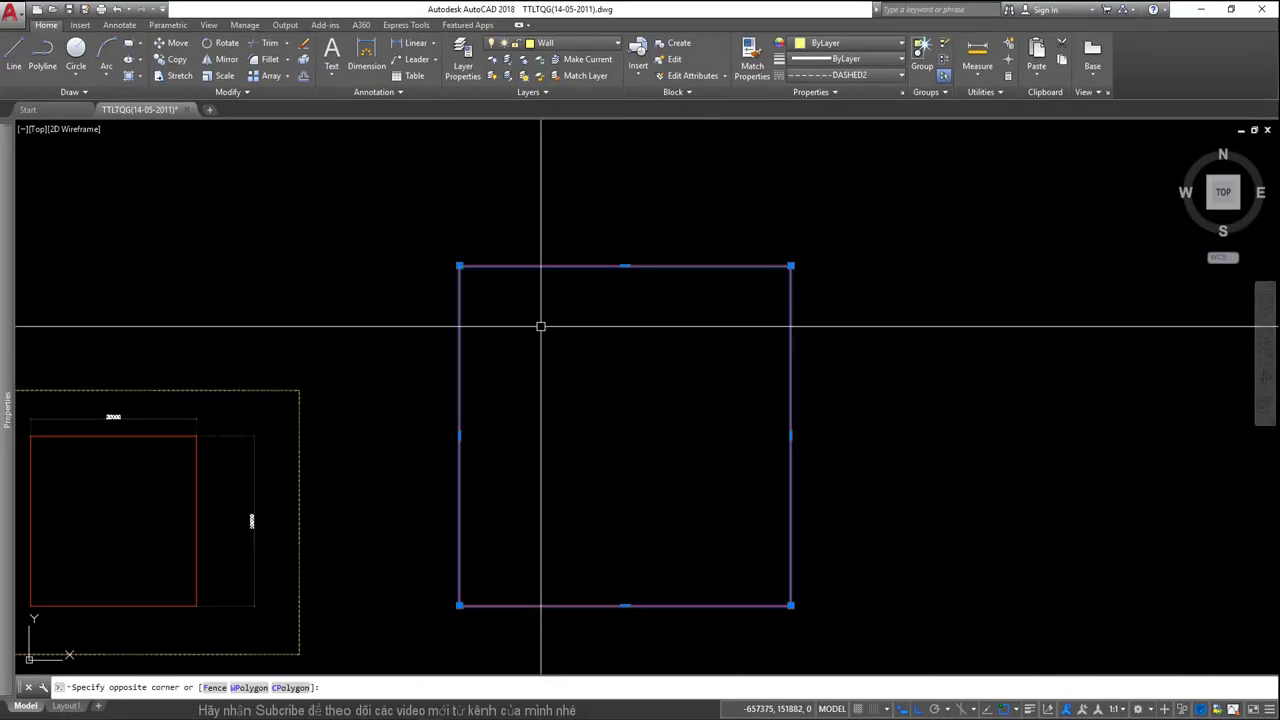
middle_click_drag(251, 411, 383, 363)
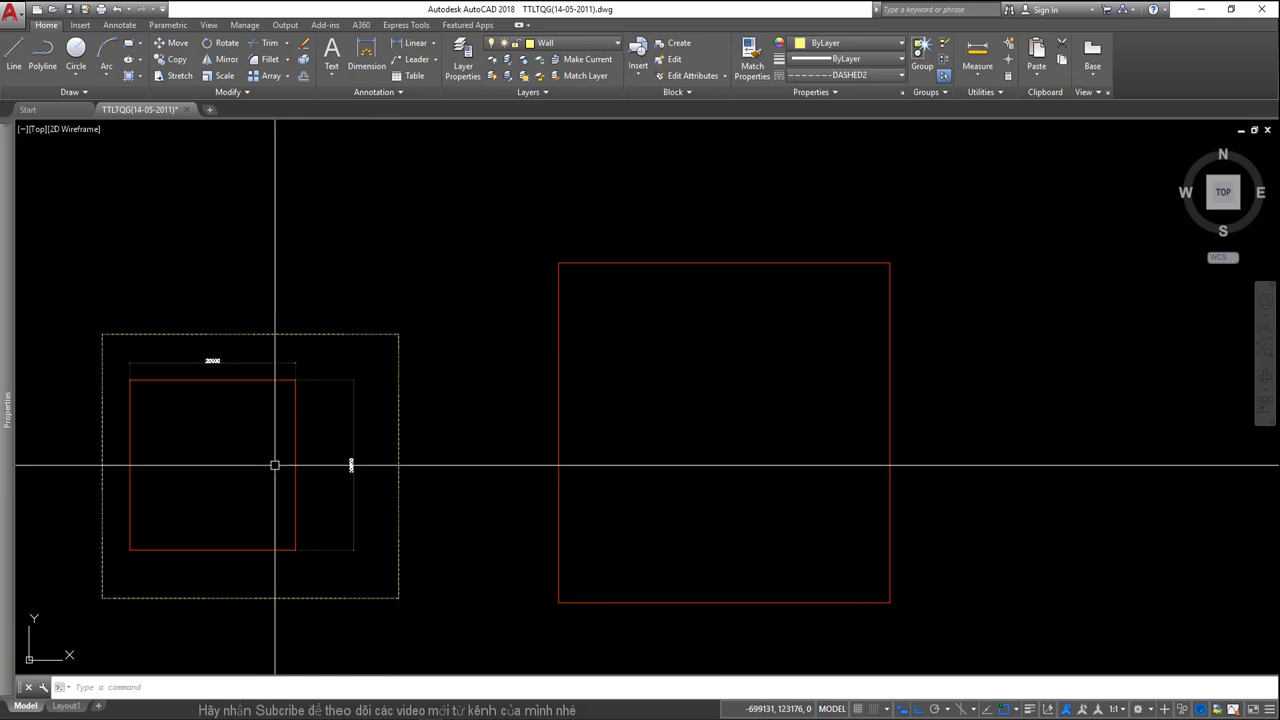
scroll(260, 425, "up", 3)
scroll(264, 389, "down", 2)
scroll(400, 340, "down", 2)
left_click(463, 312)
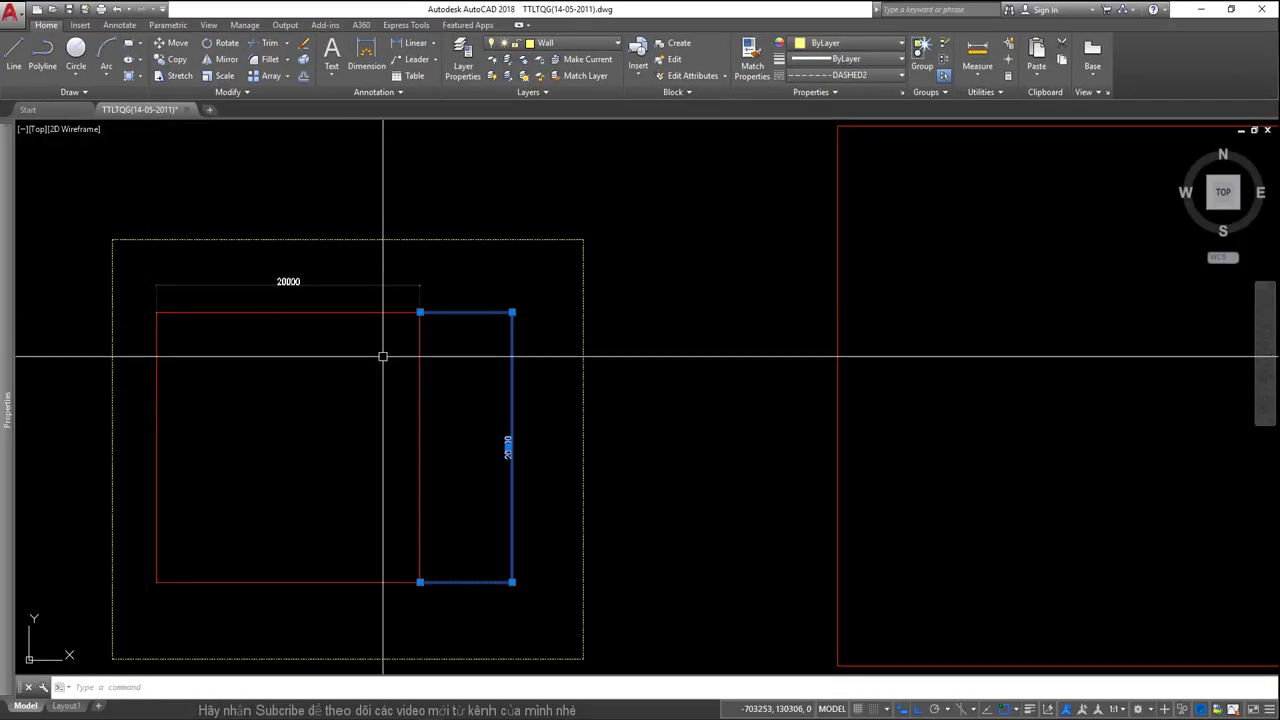
scroll(383, 357, "down", 5)
key("Escape")
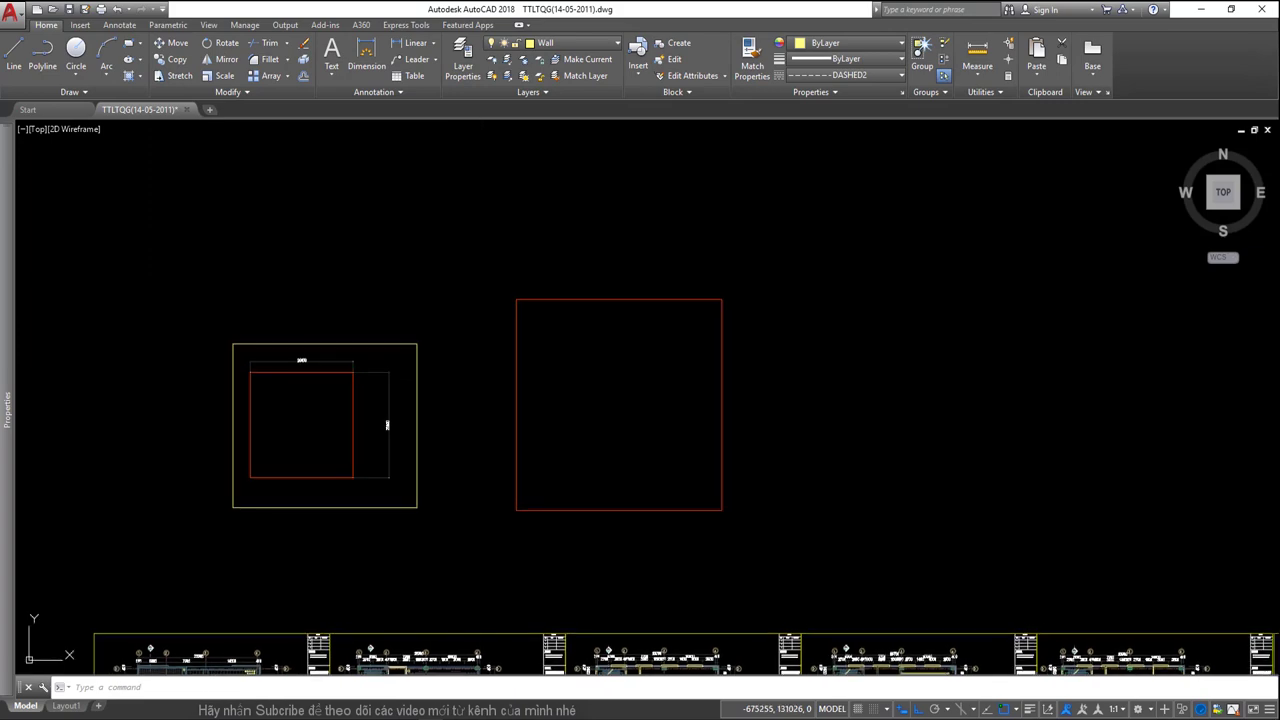
scroll(471, 394, "up", 2)
type("d")
Create dimension style huudat (2) as a copy of huudat and make it current.
key("Return")
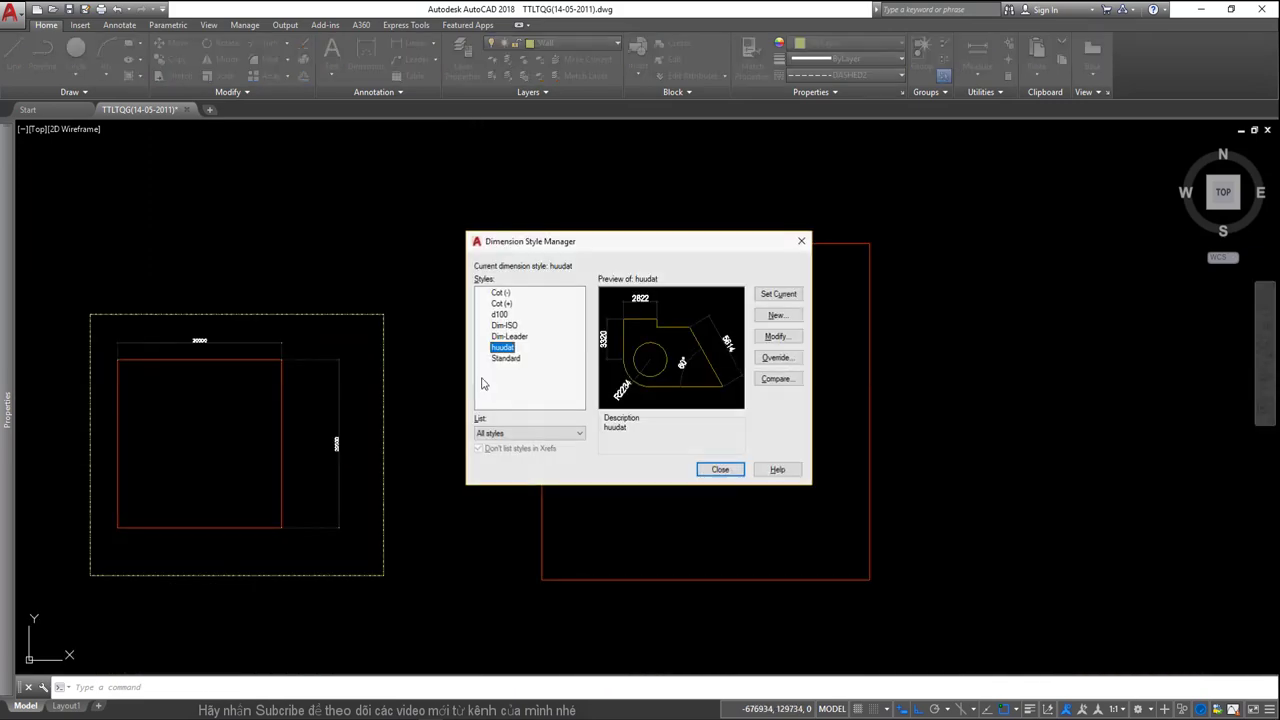
left_click(776, 337)
left_click(926, 215)
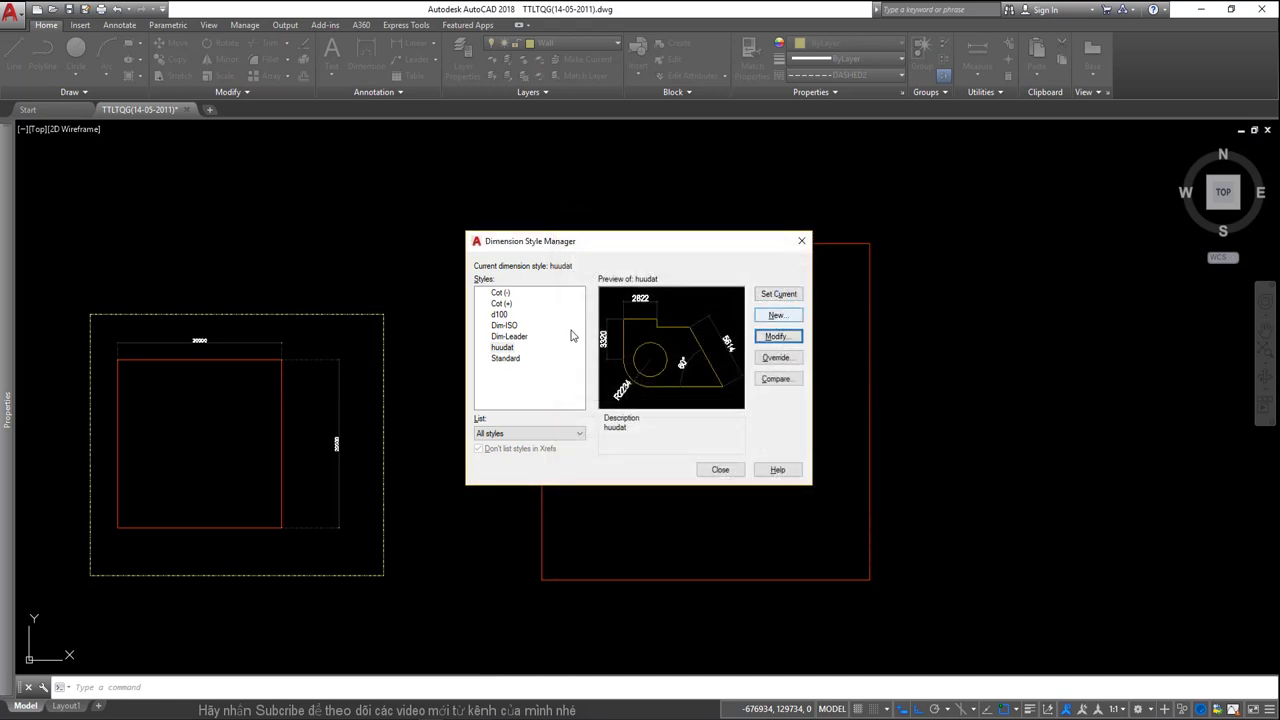
left_click(777, 316)
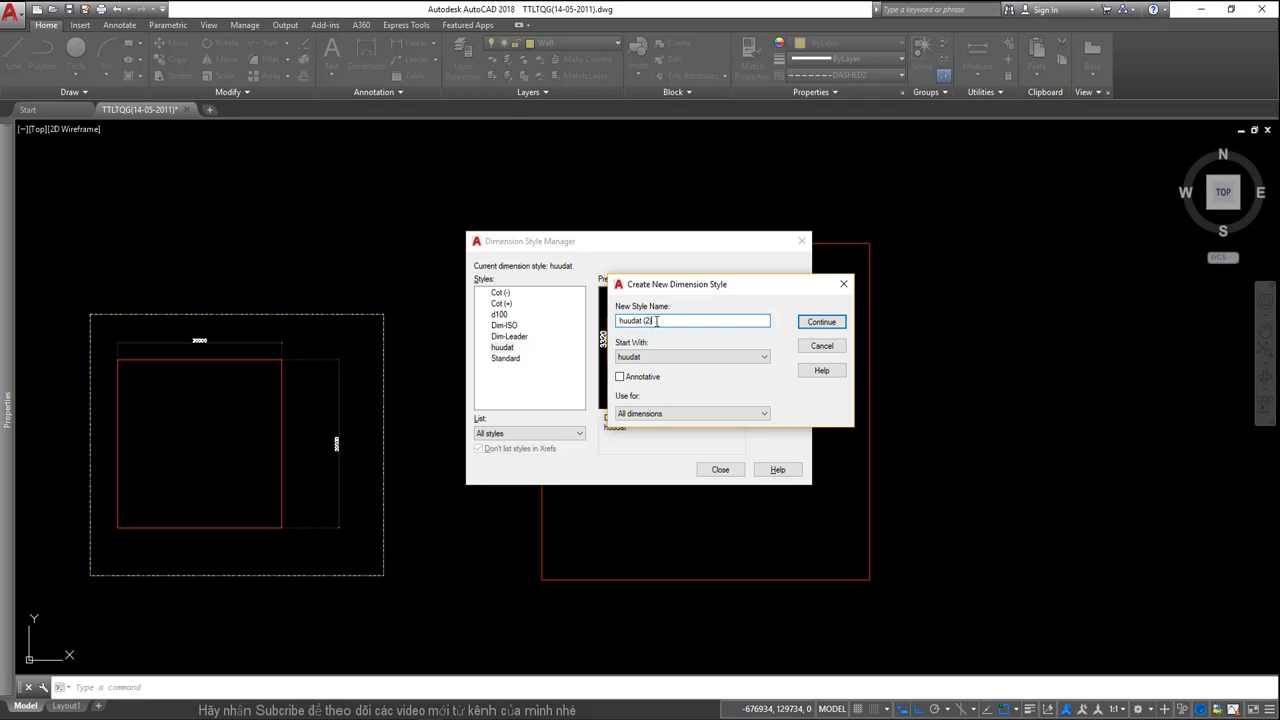
left_click_drag(648, 276, 654, 278)
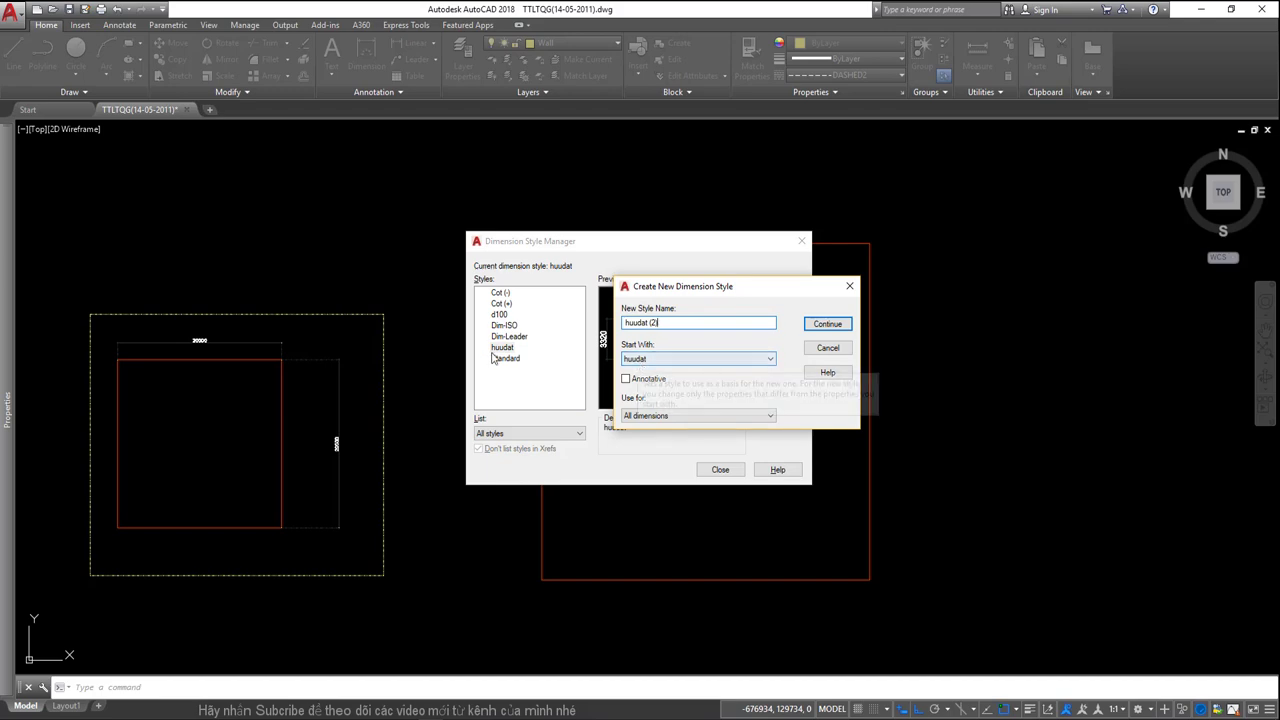
left_click(827, 324)
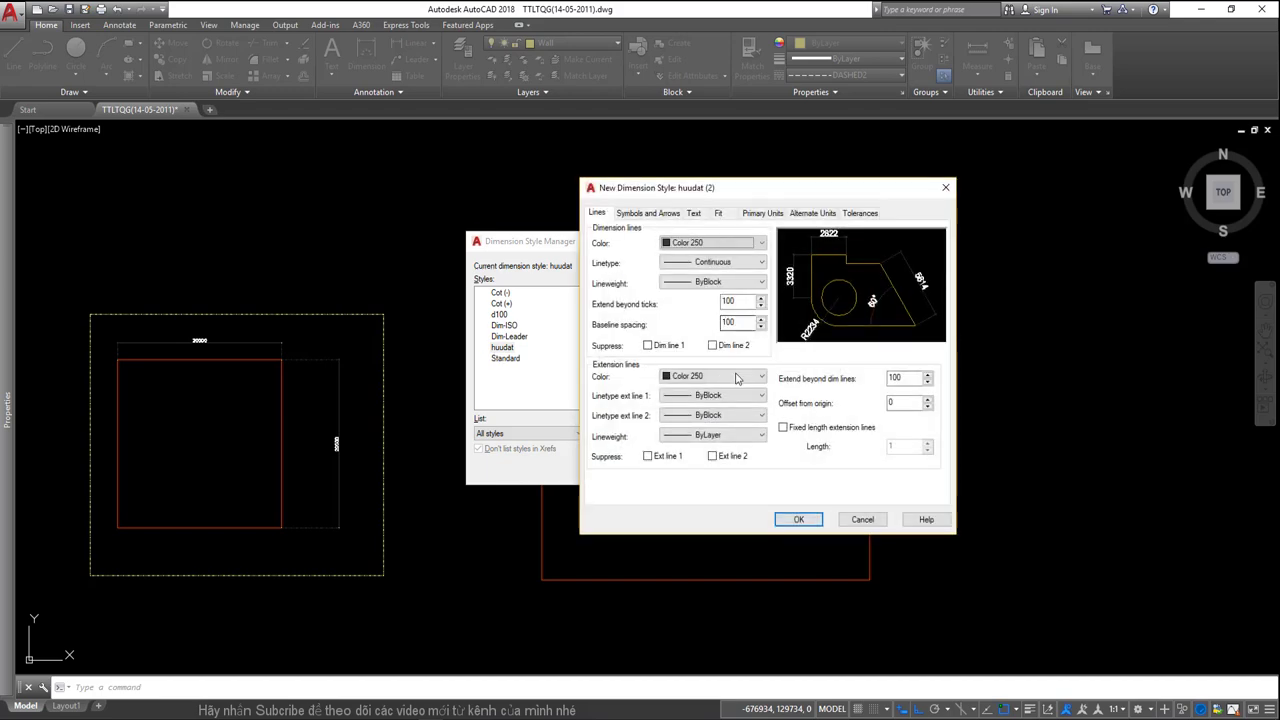
left_click(800, 520)
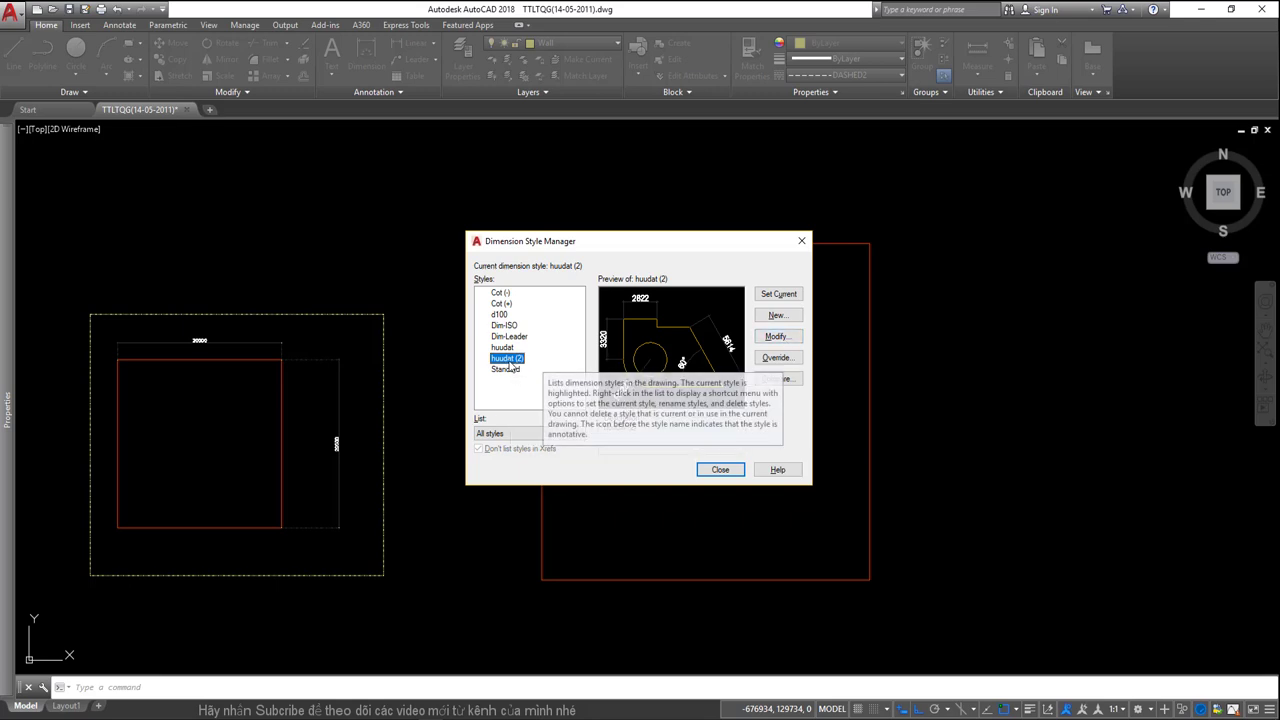
Set the huudat (2) style's Primary Units measurement scale factor to 0.5.
left_click(778, 337)
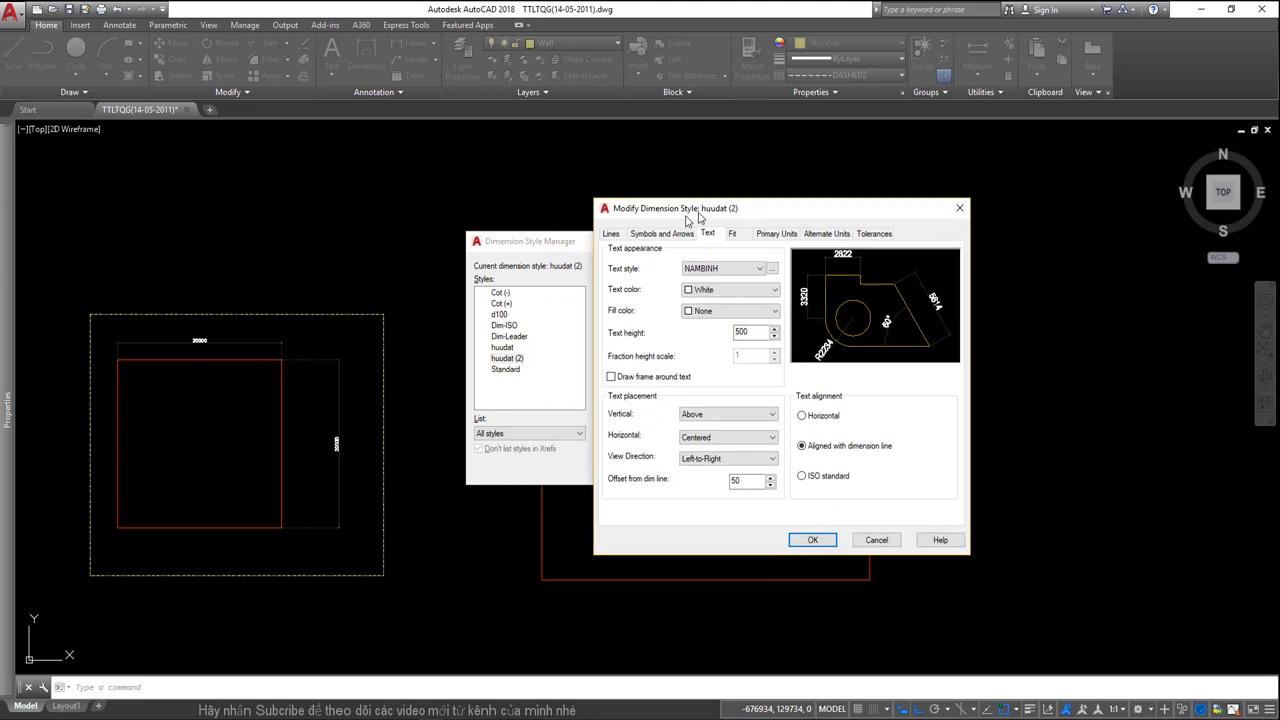
left_click(735, 242)
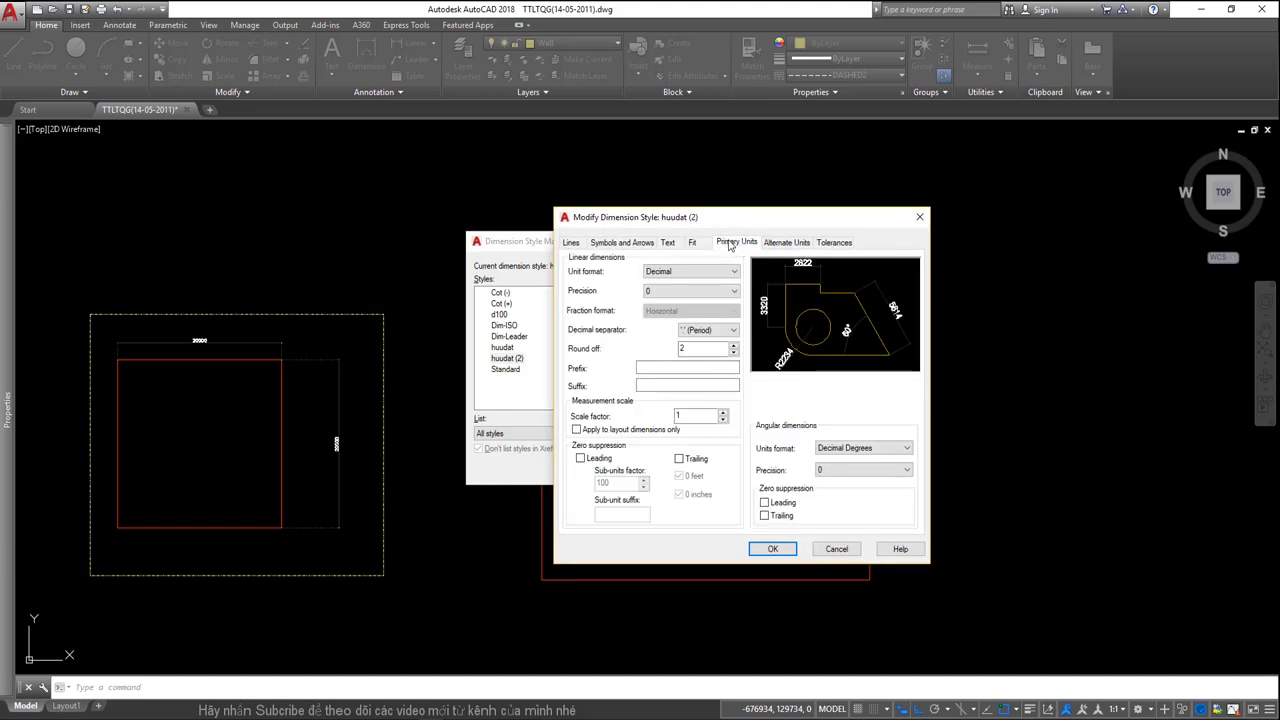
left_click_drag(710, 224, 648, 216)
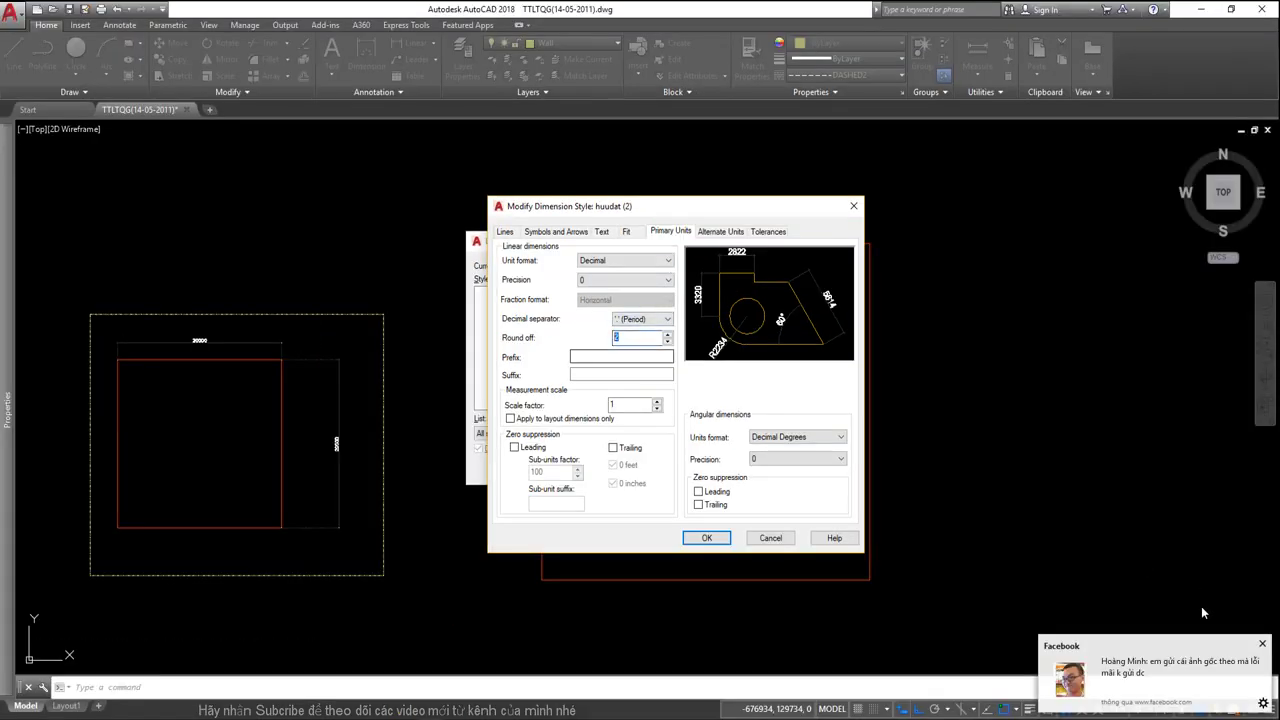
key("Tab")
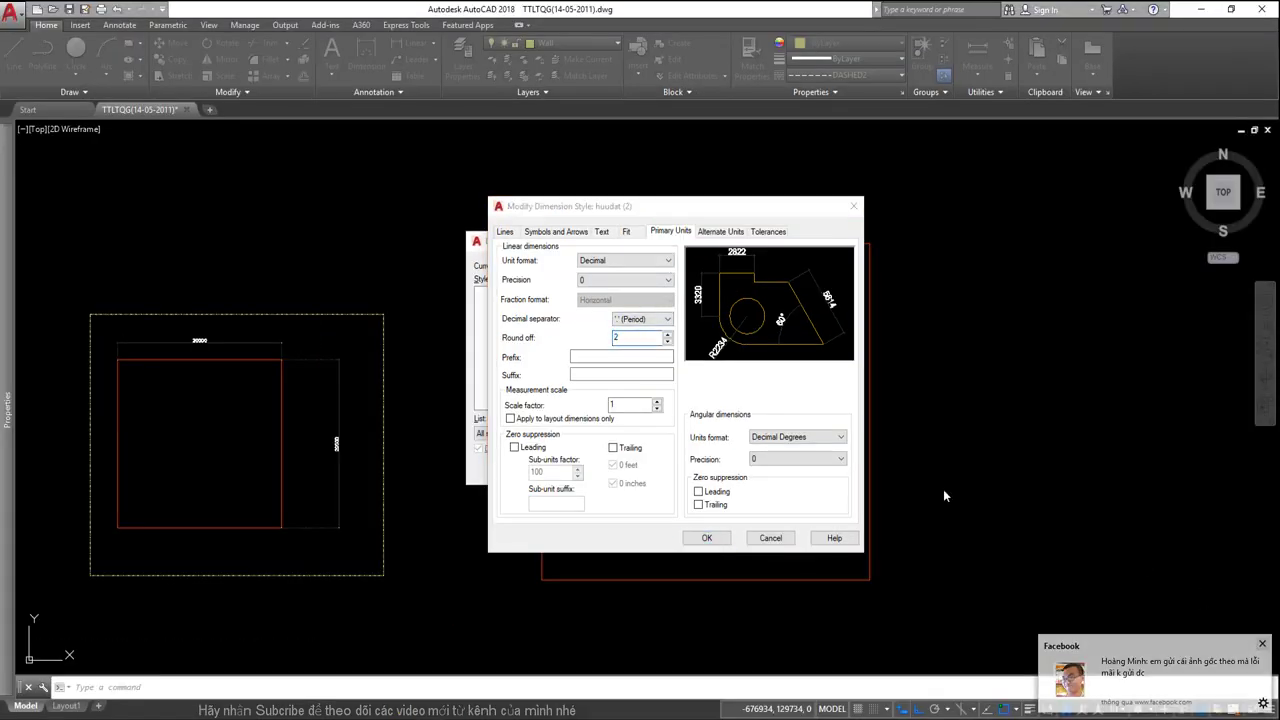
key("Tab")
key("Tab")
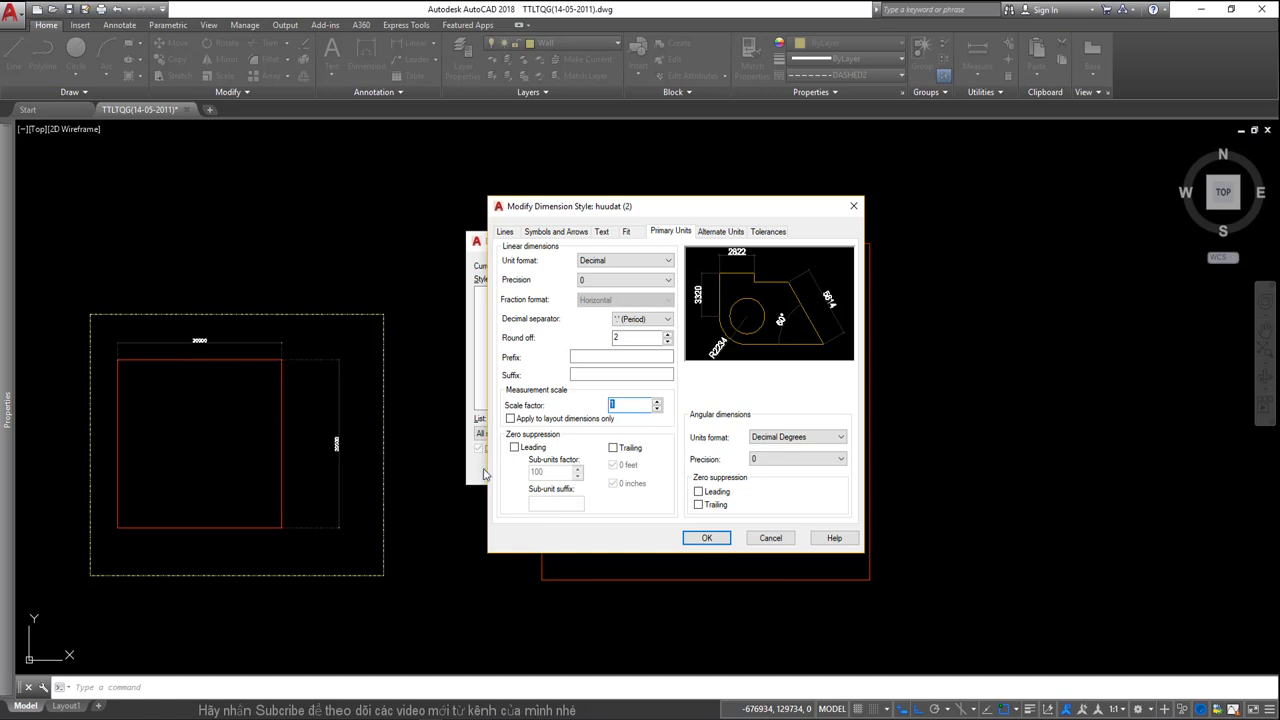
left_click_drag(607, 206, 864, 196)
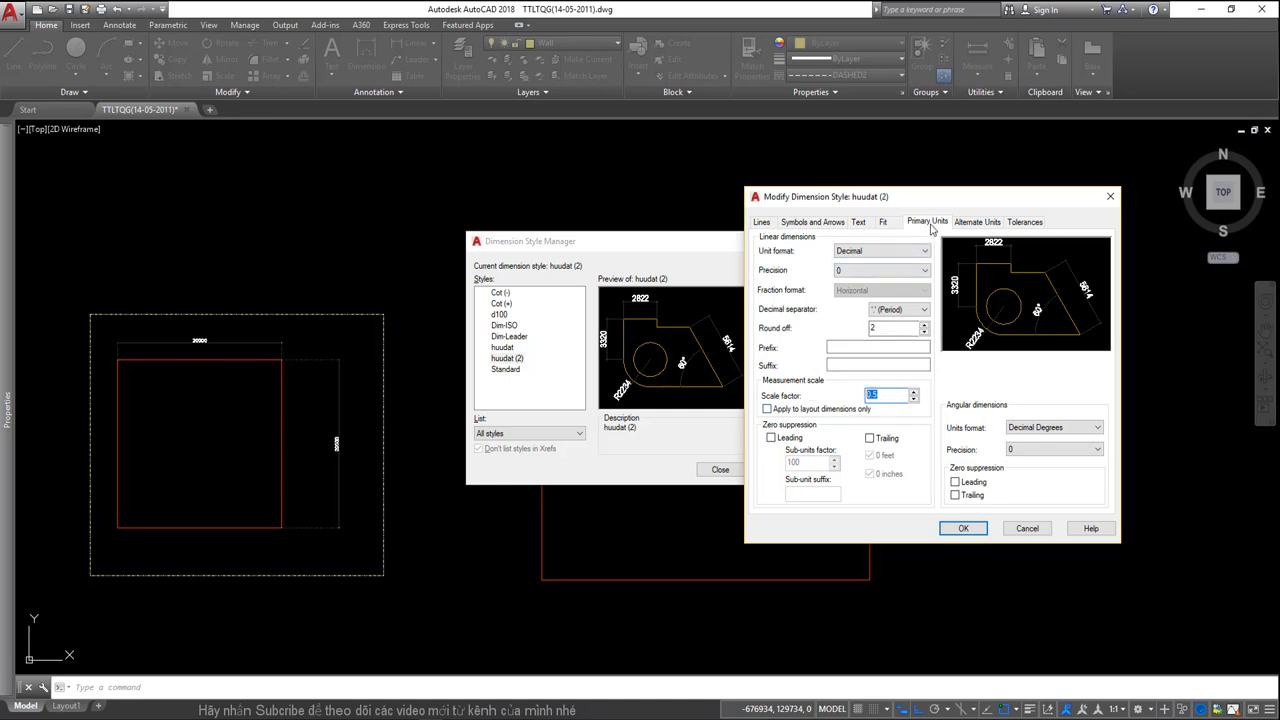
left_click(962, 530)
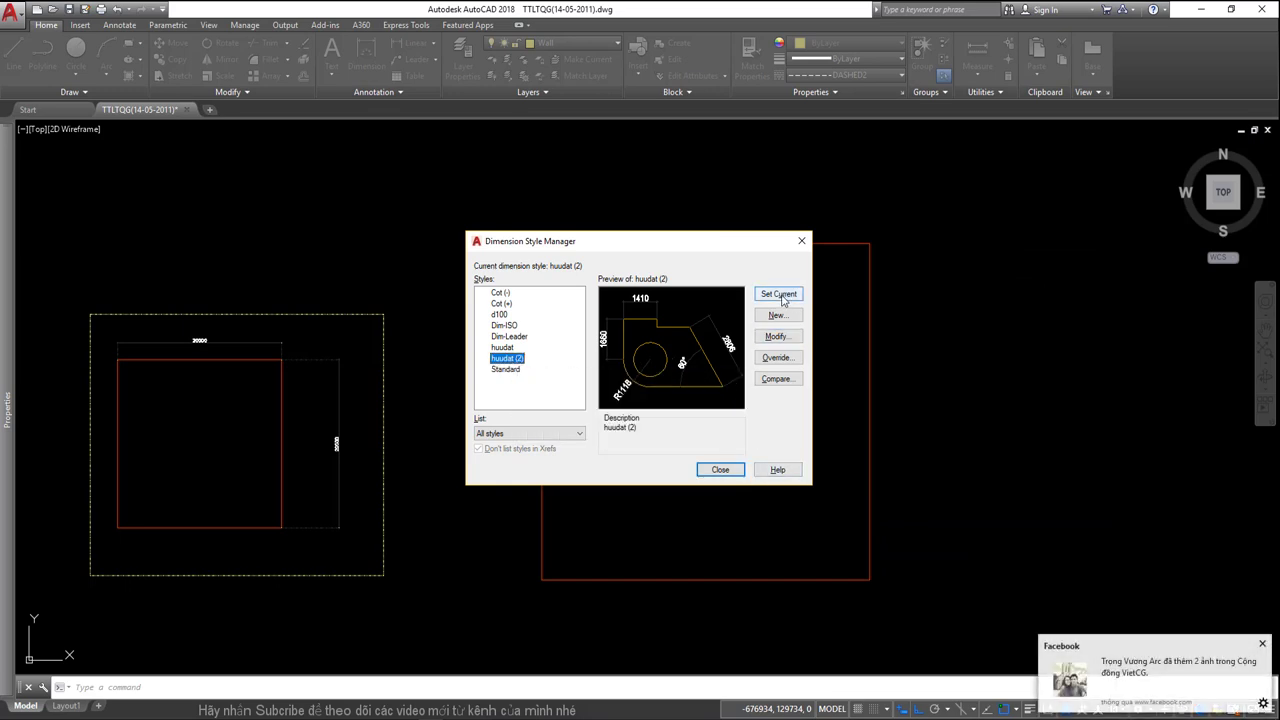
left_click(1262, 644)
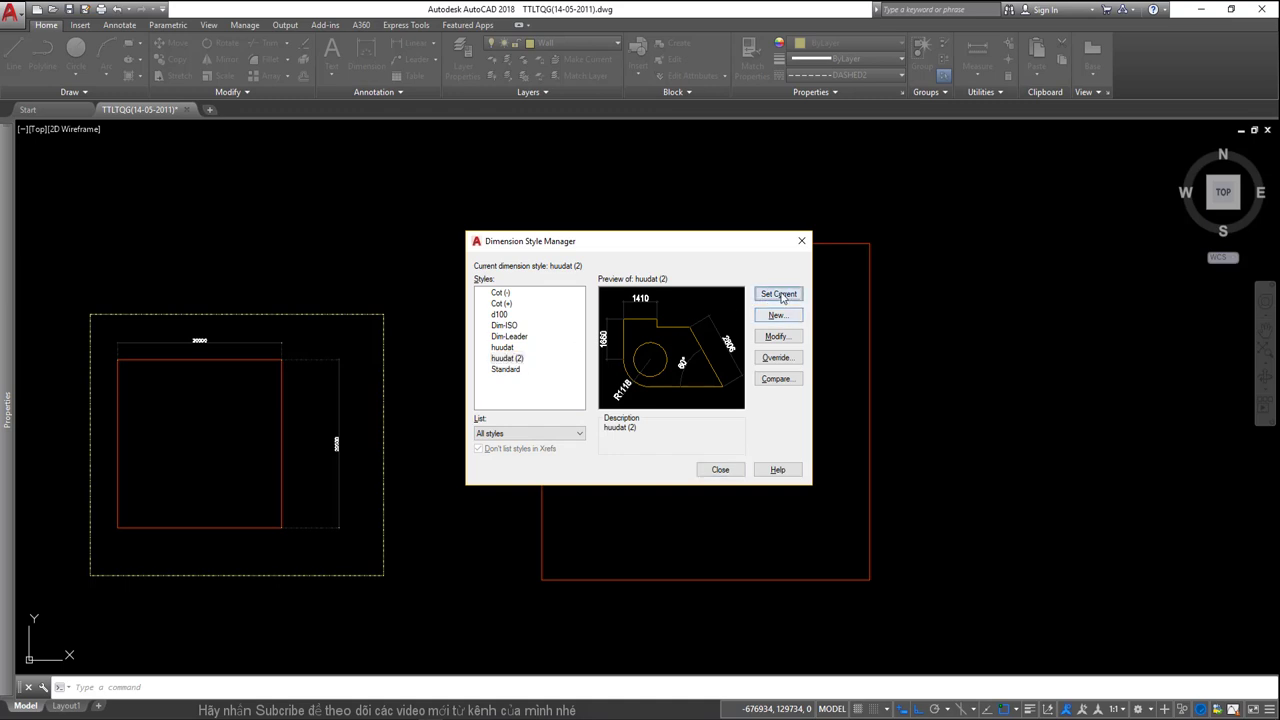
Close the Dimension Style Manager and zoom in on the larger rectangle.
key("Escape")
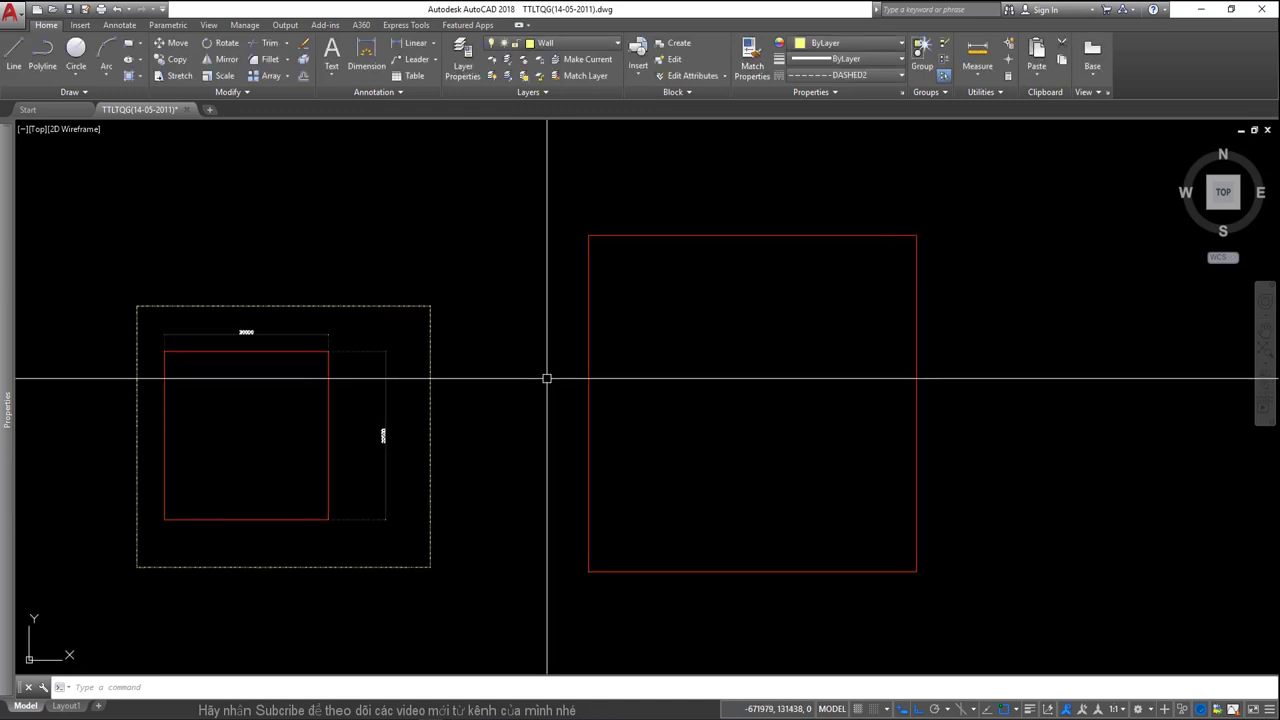
left_click(686, 209)
left_click(415, 404)
key("Escape")
scroll(229, 354, "up", 2)
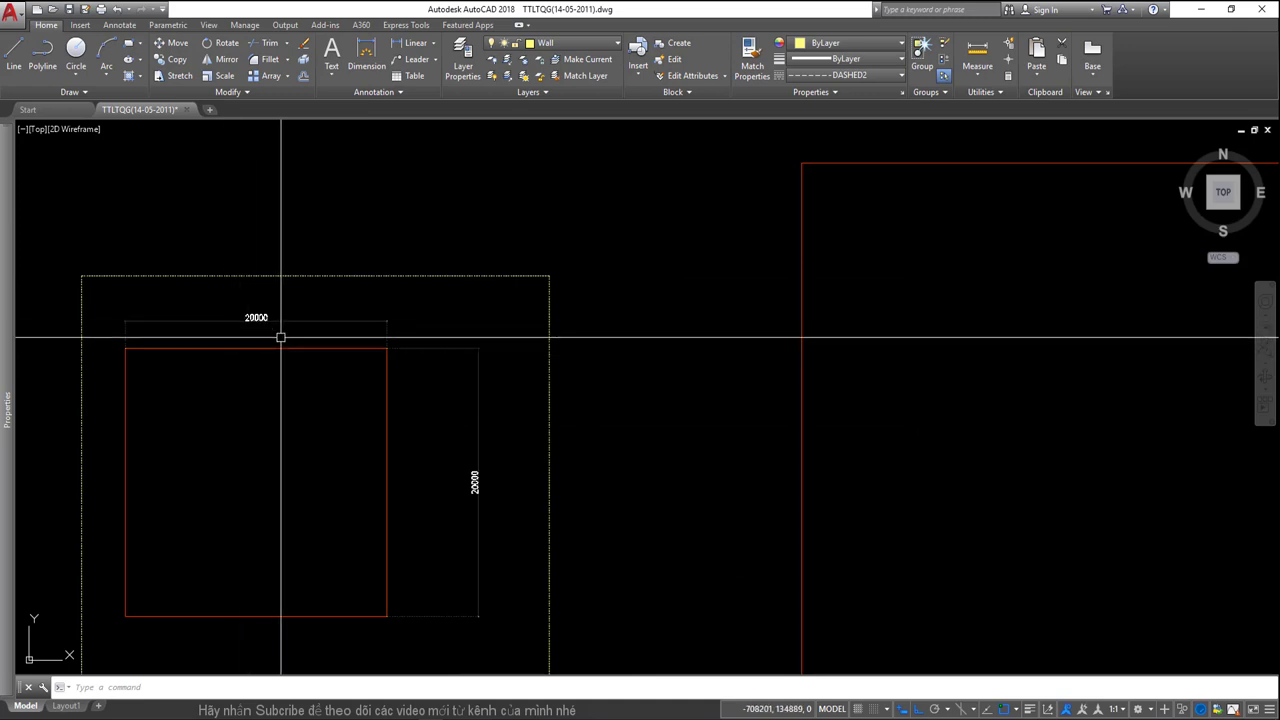
scroll(465, 490, "up", 2)
scroll(473, 495, "down", 3)
scroll(283, 380, "up", 3)
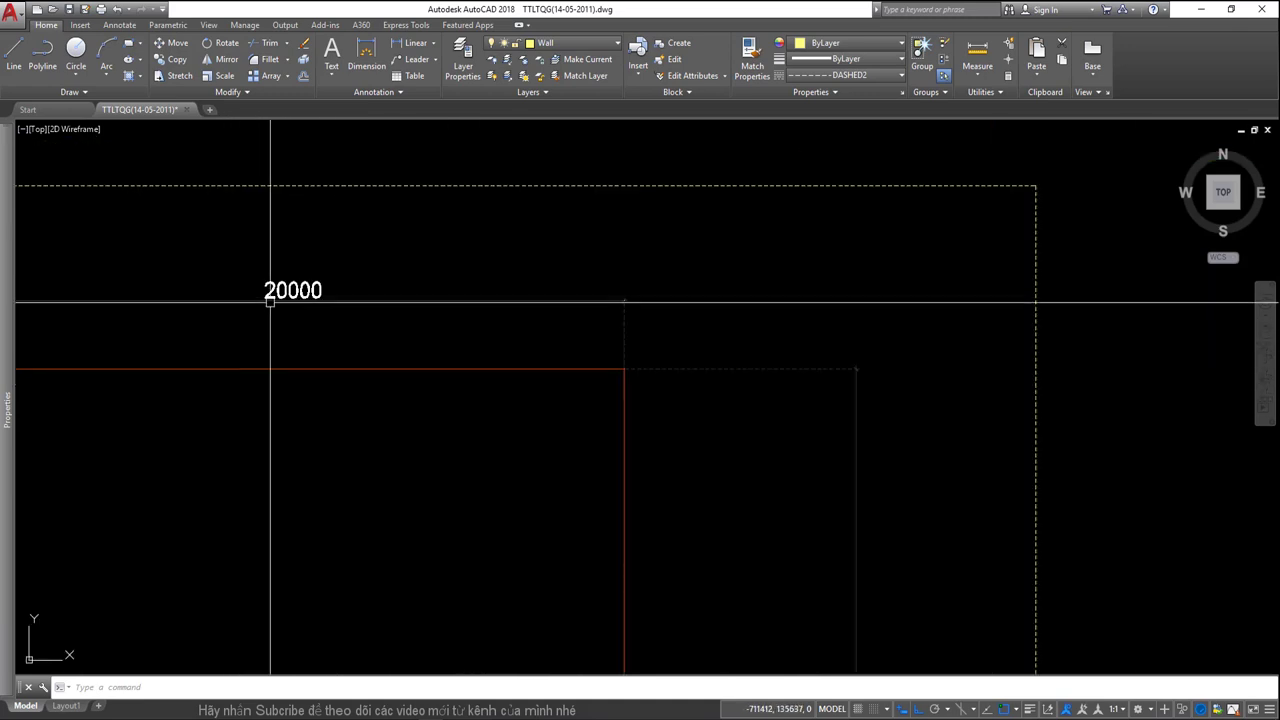
scroll(266, 297, "down", 4)
scroll(574, 391, "down", 2)
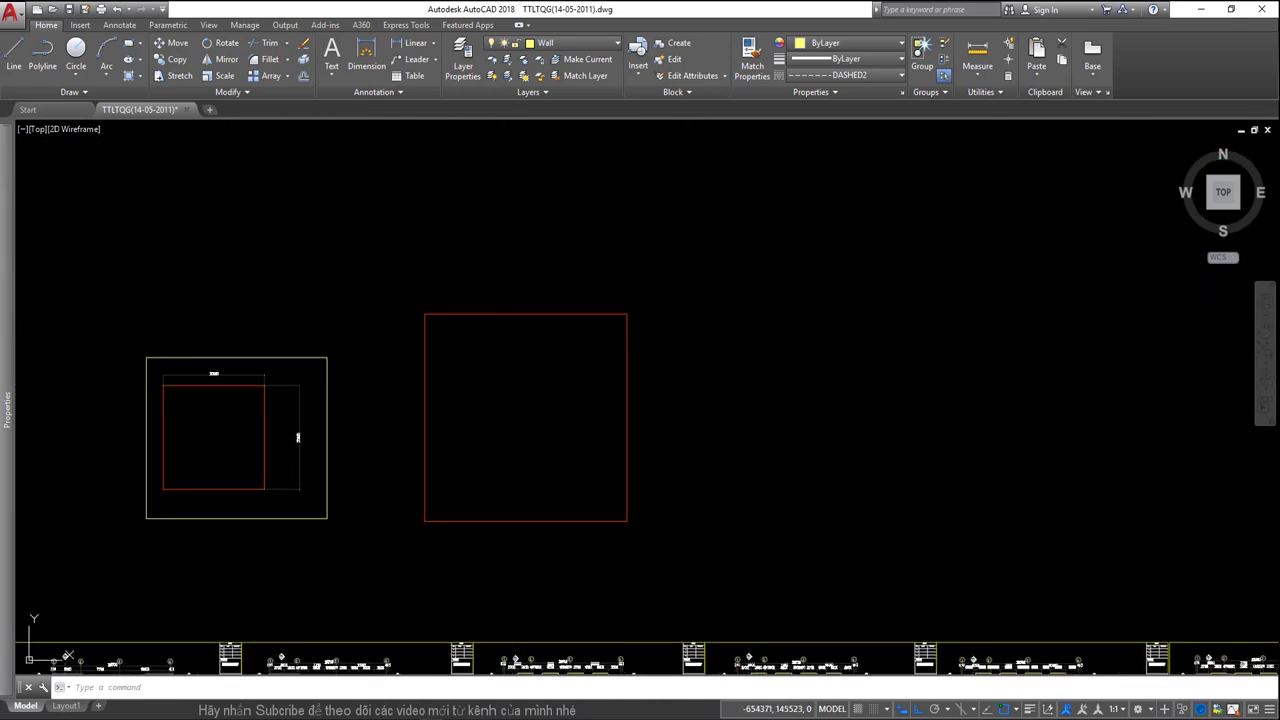
Add DLI linear dimensions on the larger rectangle's top and right edges, each reading 20000.
type("dli")
key("Return")
left_click(425, 314)
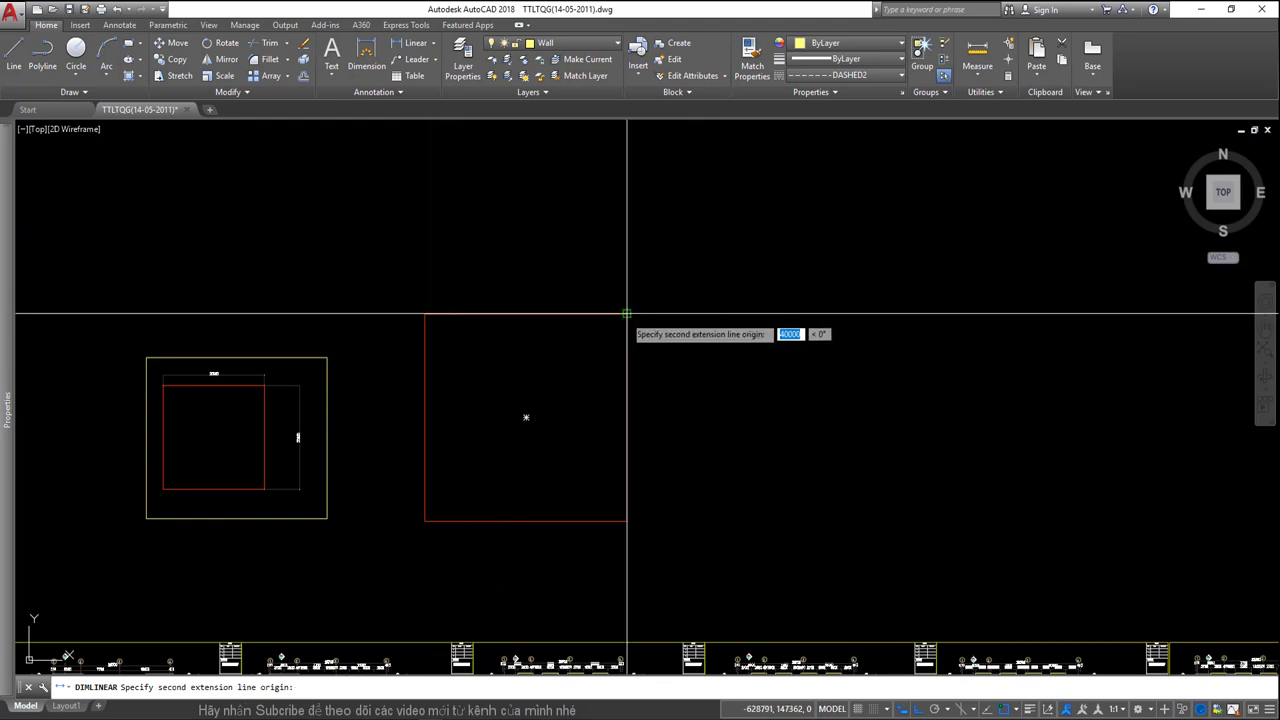
left_click(627, 314)
left_click(624, 293)
key("Return")
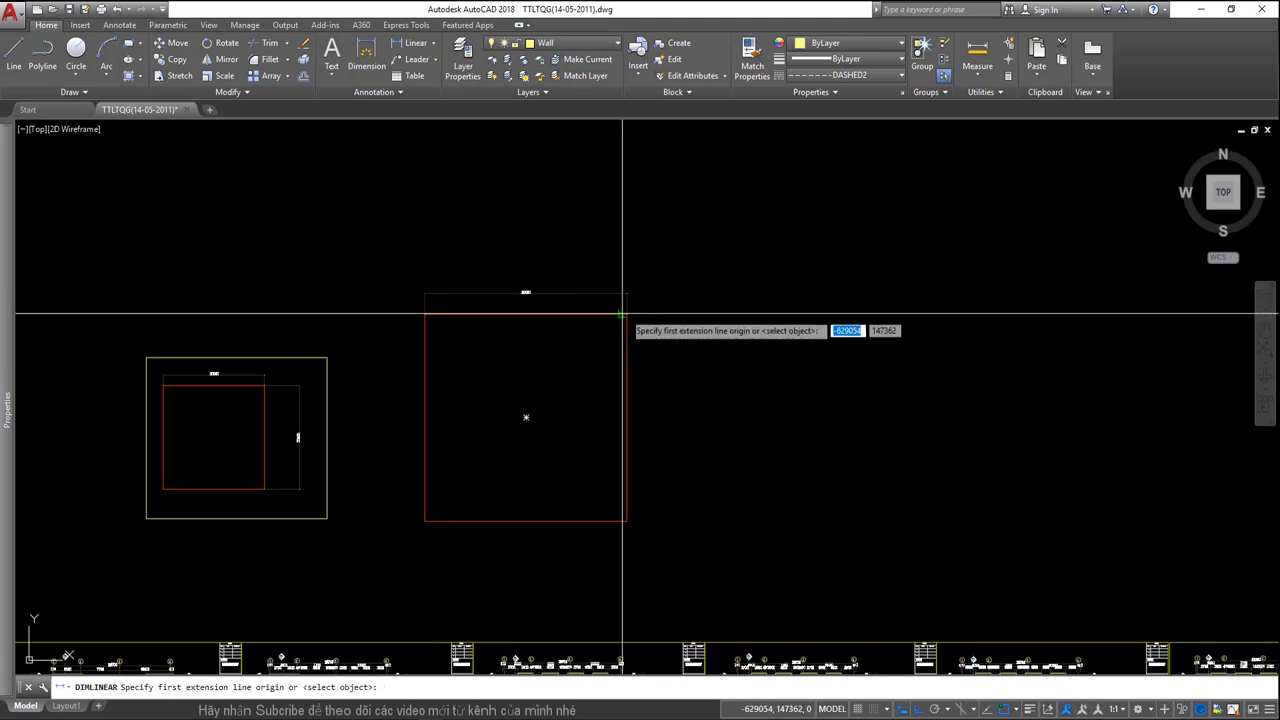
left_click(627, 314)
left_click(627, 520)
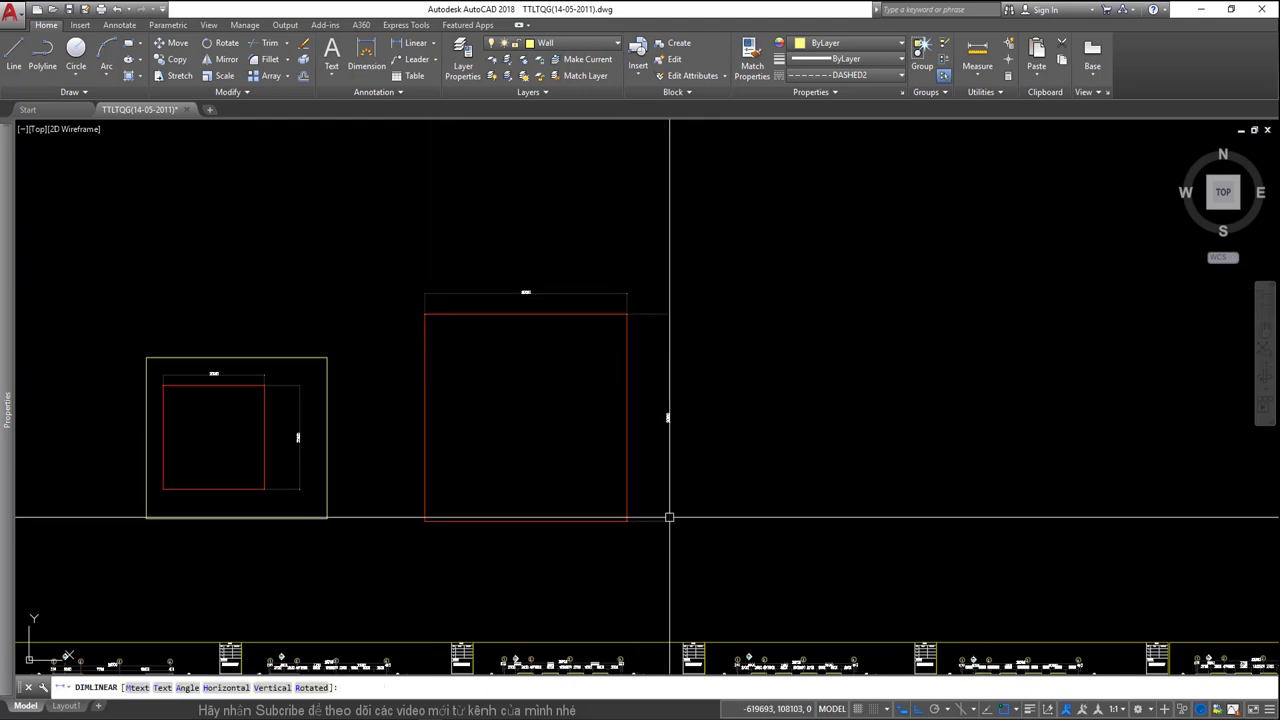
left_click(669, 517)
Zoom and pan to bring the first floor-plan sheet into view.
scroll(523, 306, "up", 4)
scroll(517, 223, "up", 5)
scroll(517, 223, "down", 8)
scroll(172, 412, "down", 1)
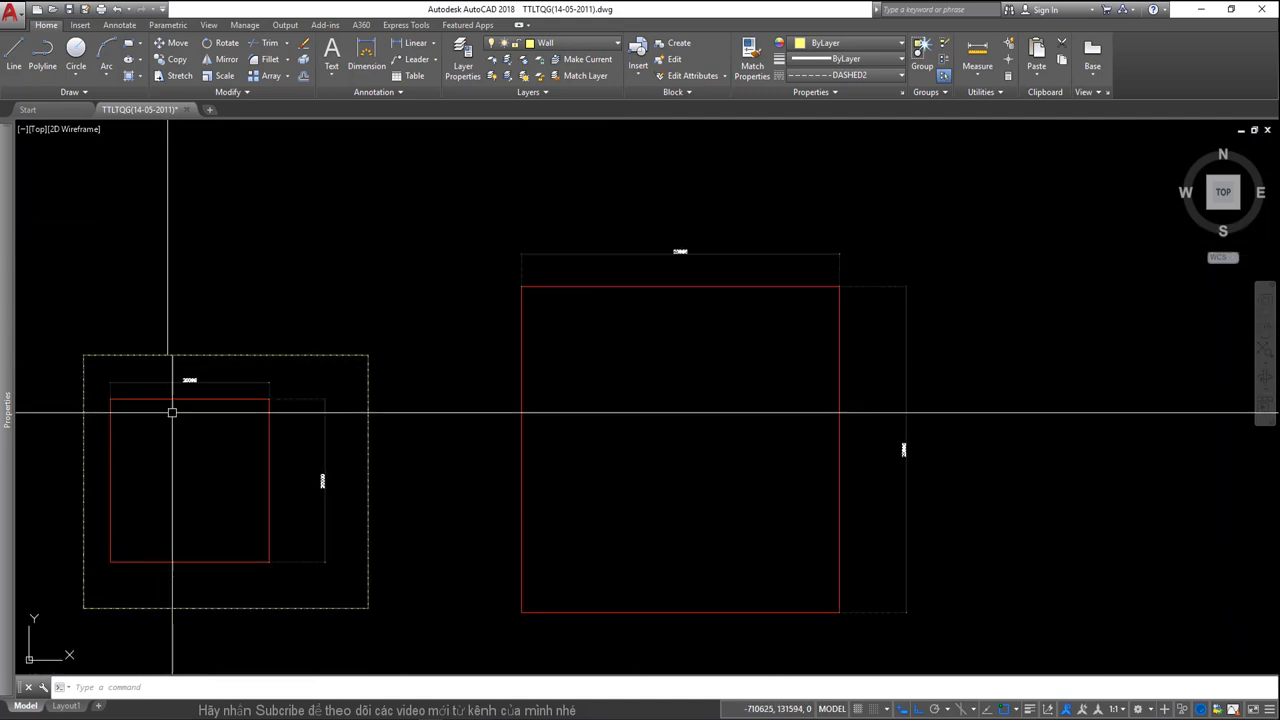
scroll(280, 349, "up", 4)
scroll(354, 383, "down", 4)
scroll(631, 334, "up", 4)
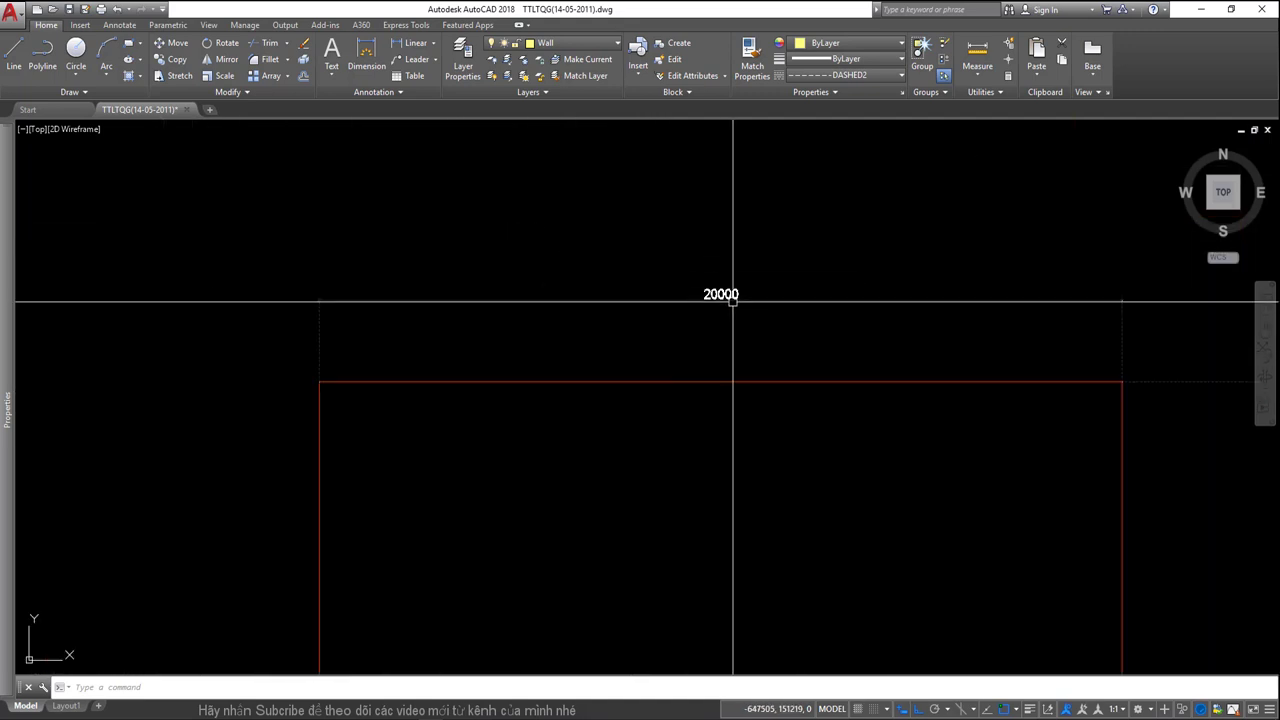
scroll(733, 300, "down", 2)
scroll(743, 380, "down", 2)
scroll(666, 291, "up", 4)
scroll(851, 471, "down", 4)
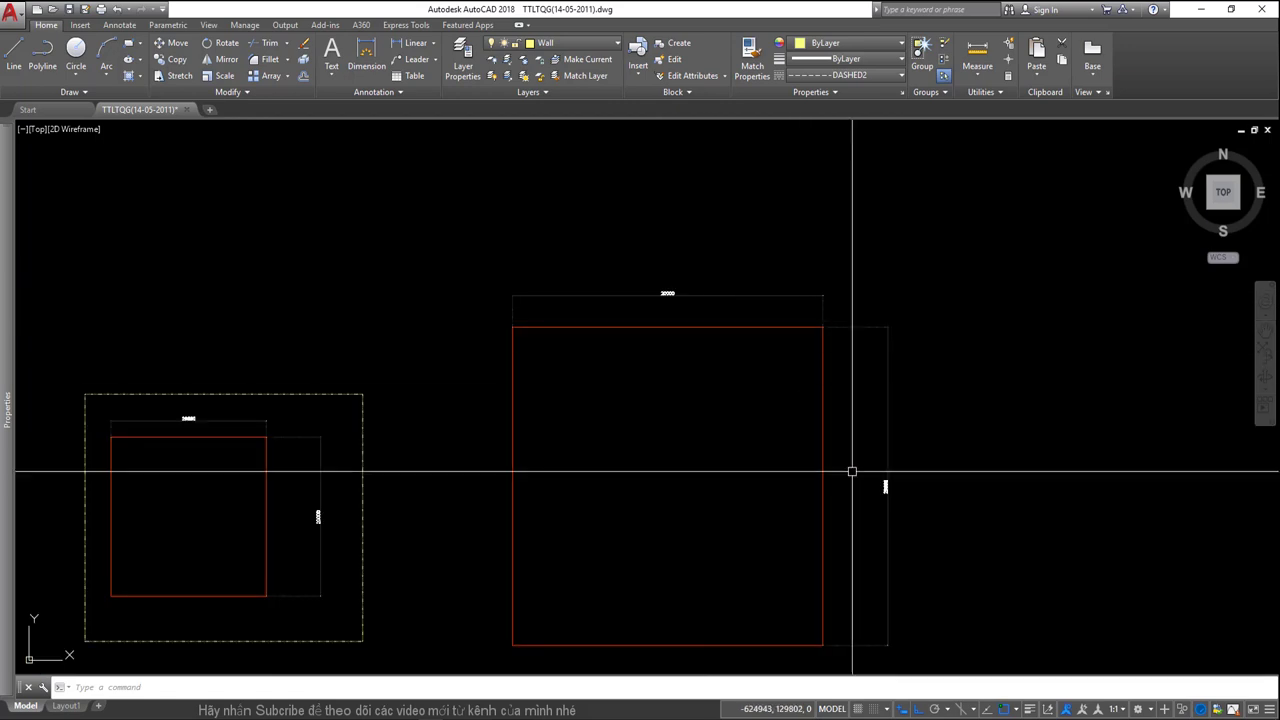
scroll(886, 486, "up", 5)
scroll(951, 440, "down", 5)
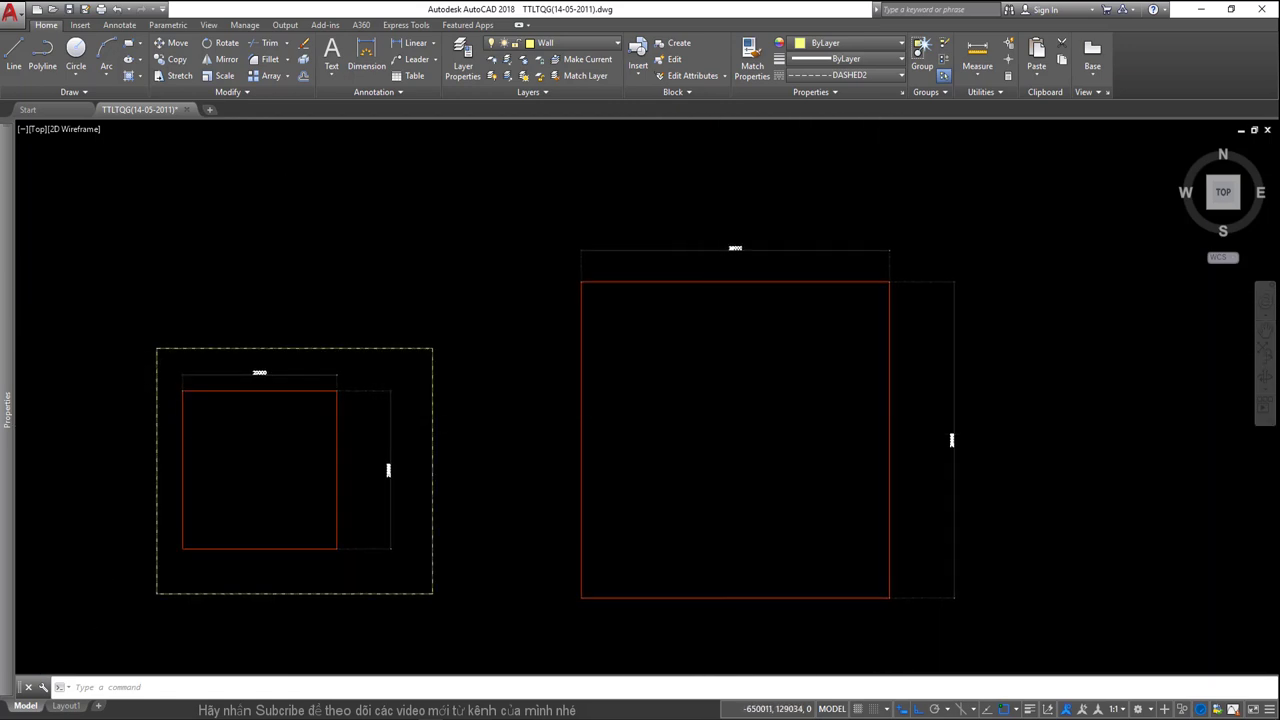
scroll(783, 449, "down", 4)
scroll(817, 449, "up", 2)
scroll(800, 420, "down", 2)
scroll(760, 400, "up", 2)
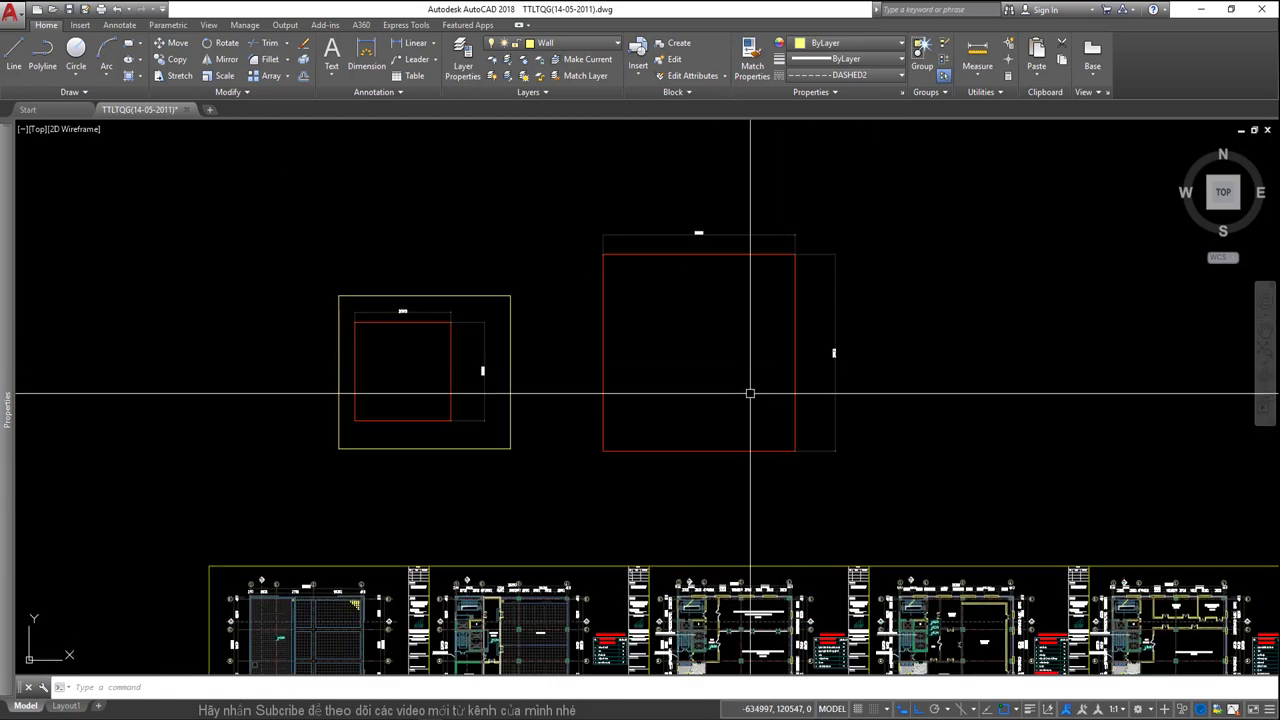
scroll(700, 329, "up", 1)
middle_click_drag(700, 329, 736, 269)
scroll(464, 411, "up", 2)
Copy the first roof plan sheet into the empty area beside the test rectangles.
scroll(464, 411, "up", 4)
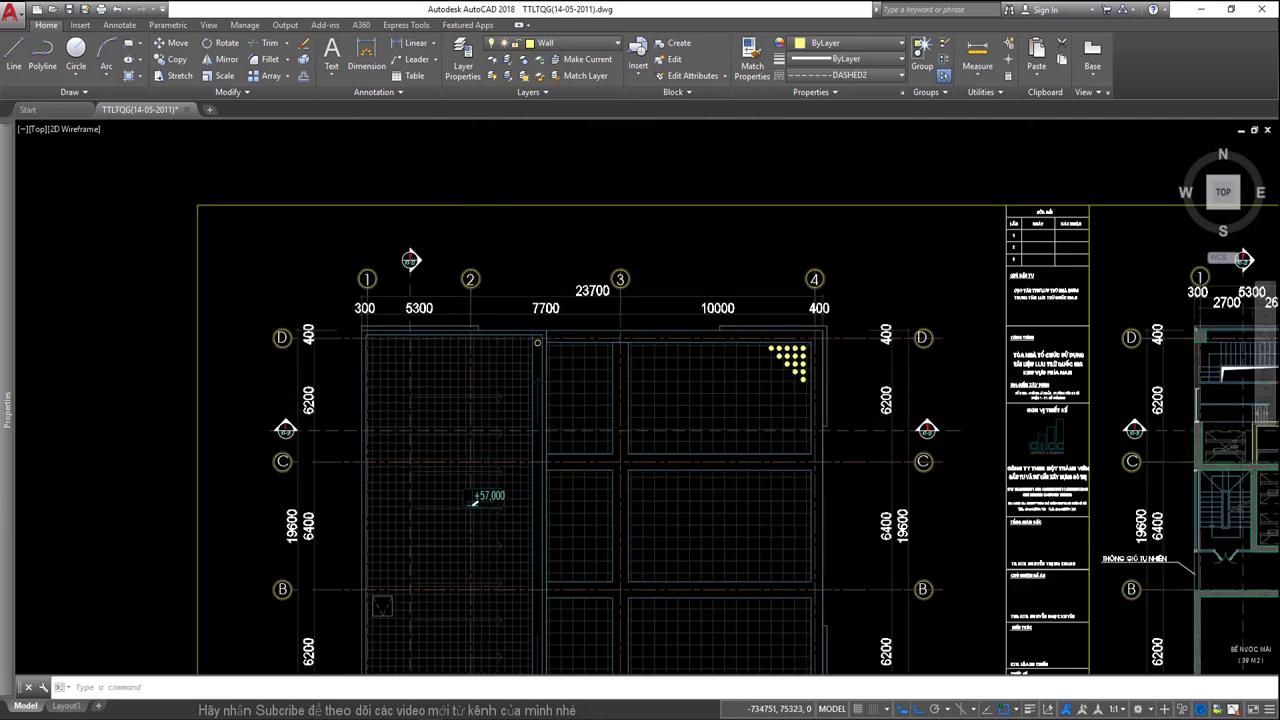
scroll(474, 502, "down", 5)
left_click(456, 371)
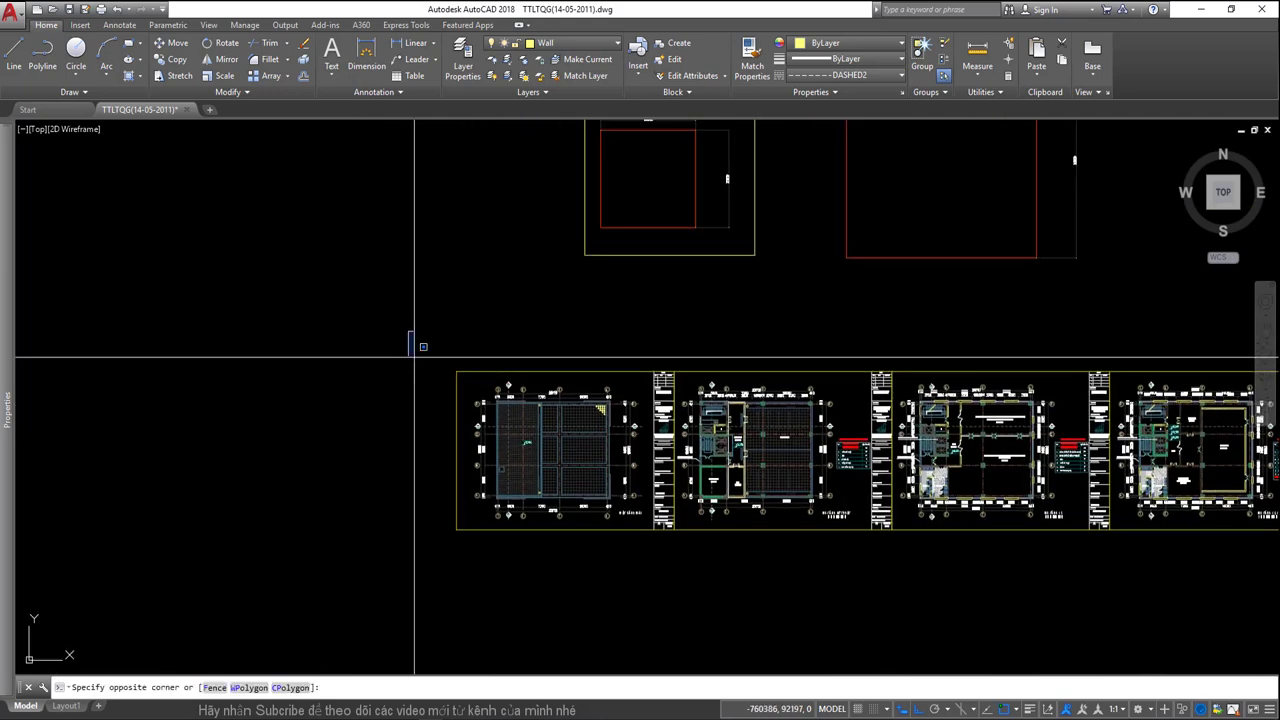
left_click(676, 561)
left_click(379, 335)
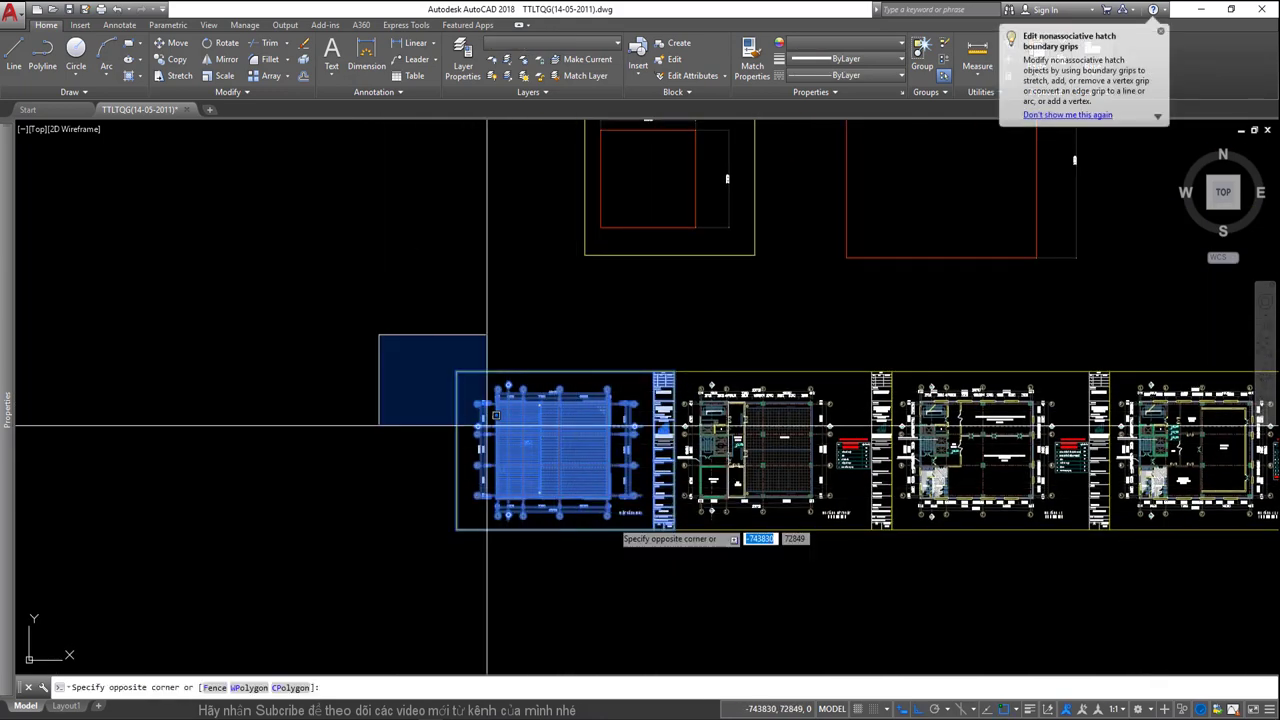
left_click(660, 560)
type("co")
key("Return")
left_click(623, 545)
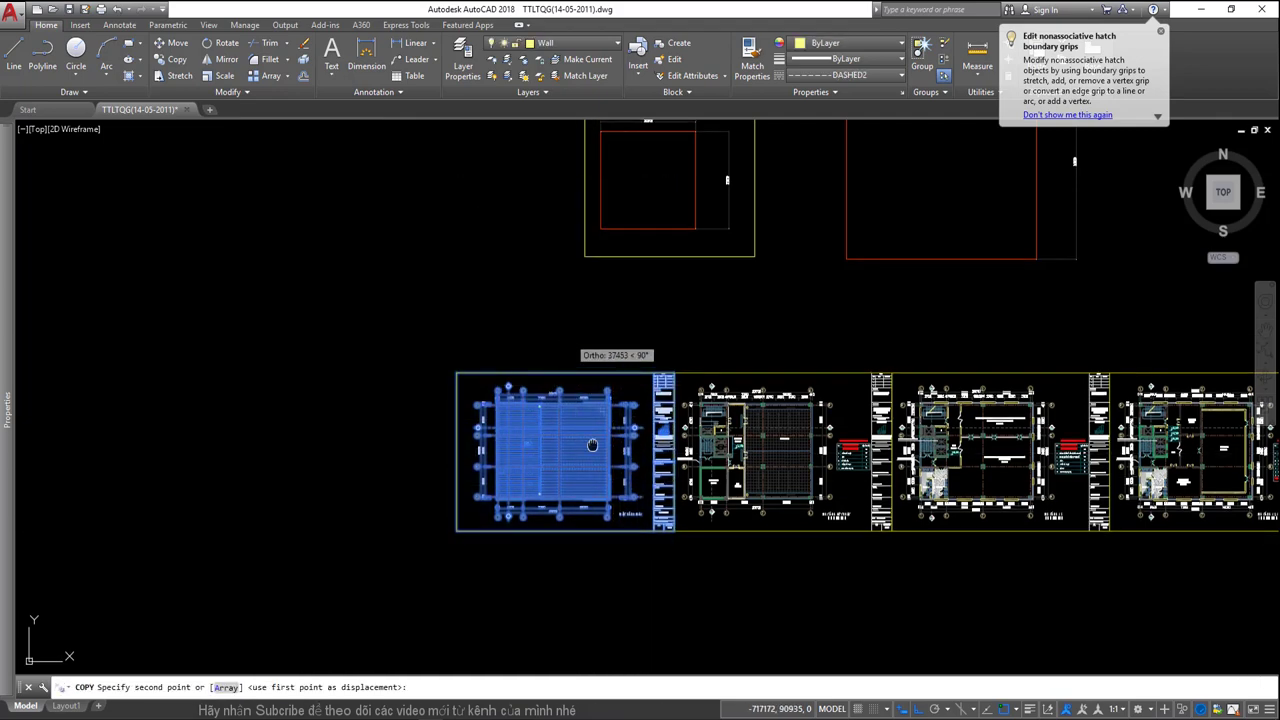
middle_click_drag(922, 251, 951, 451)
middle_click_drag(1200, 451, 623, 491)
key("F8")
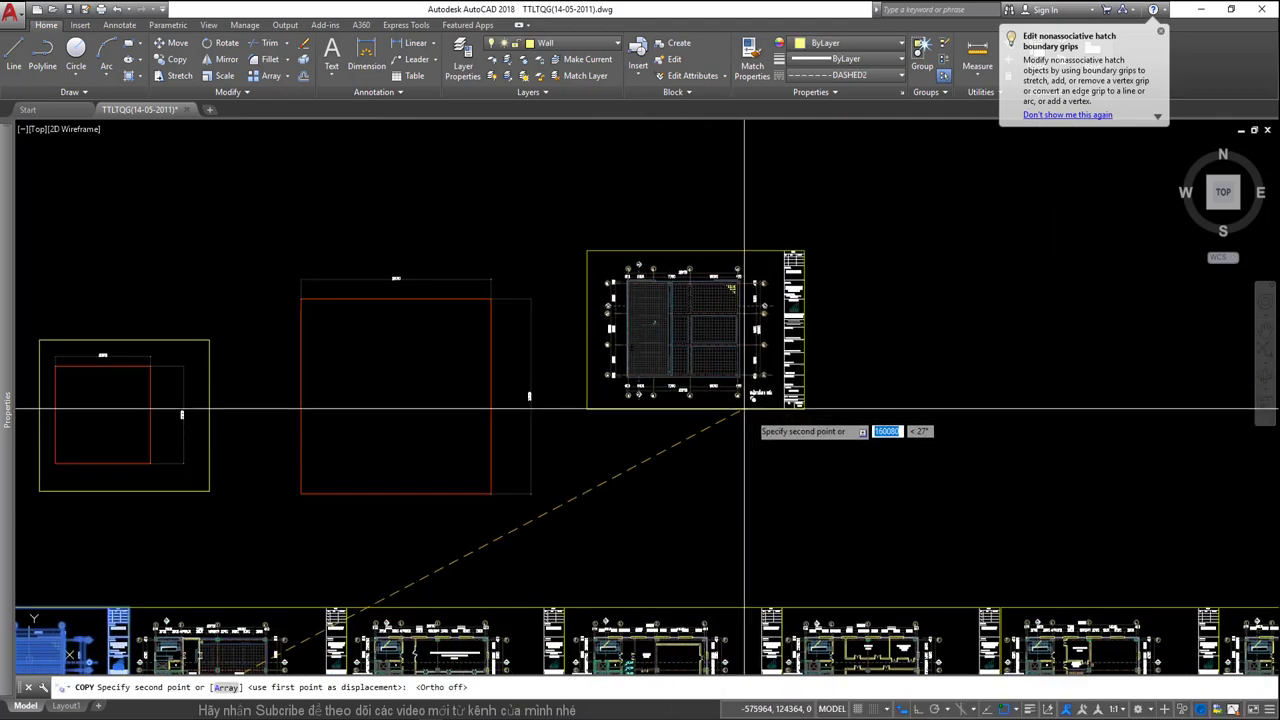
left_click(744, 408)
Copy that sheet again to its right and select the new copy.
scroll(671, 366, "up", 3)
scroll(609, 423, "up", 5)
scroll(483, 298, "up", 3)
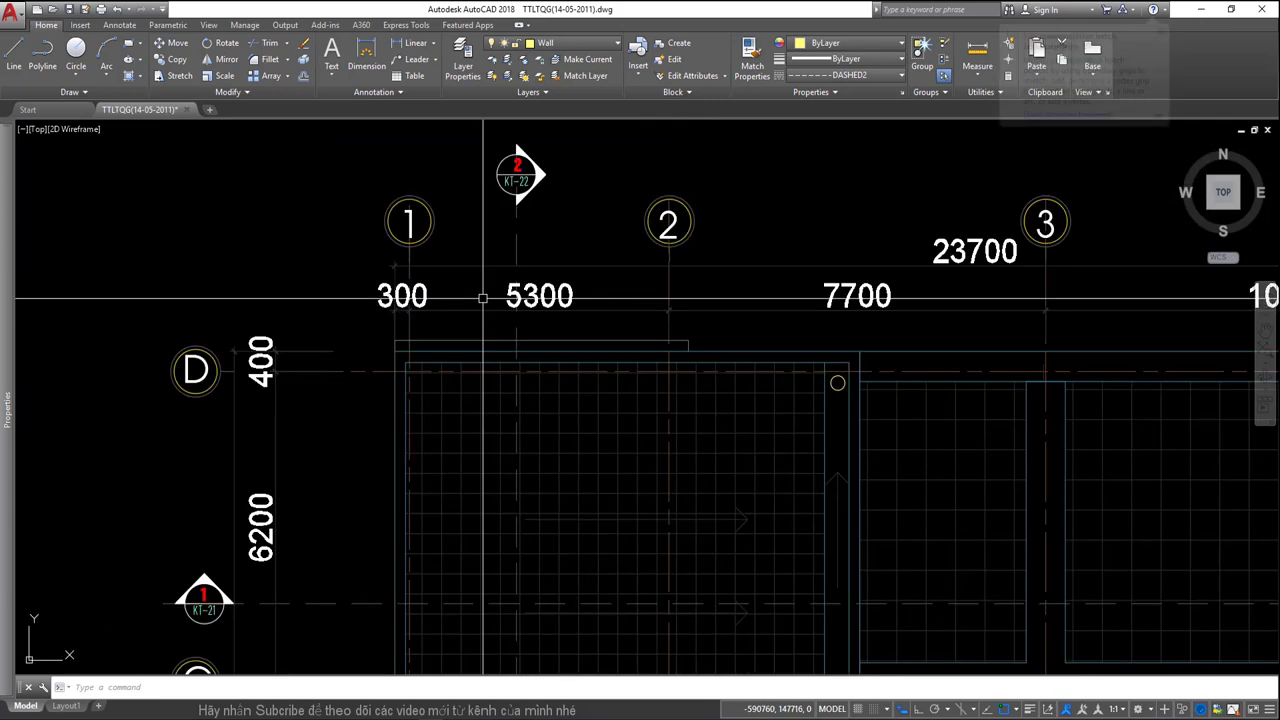
scroll(420, 300, "down", 5)
scroll(506, 380, "down", 1)
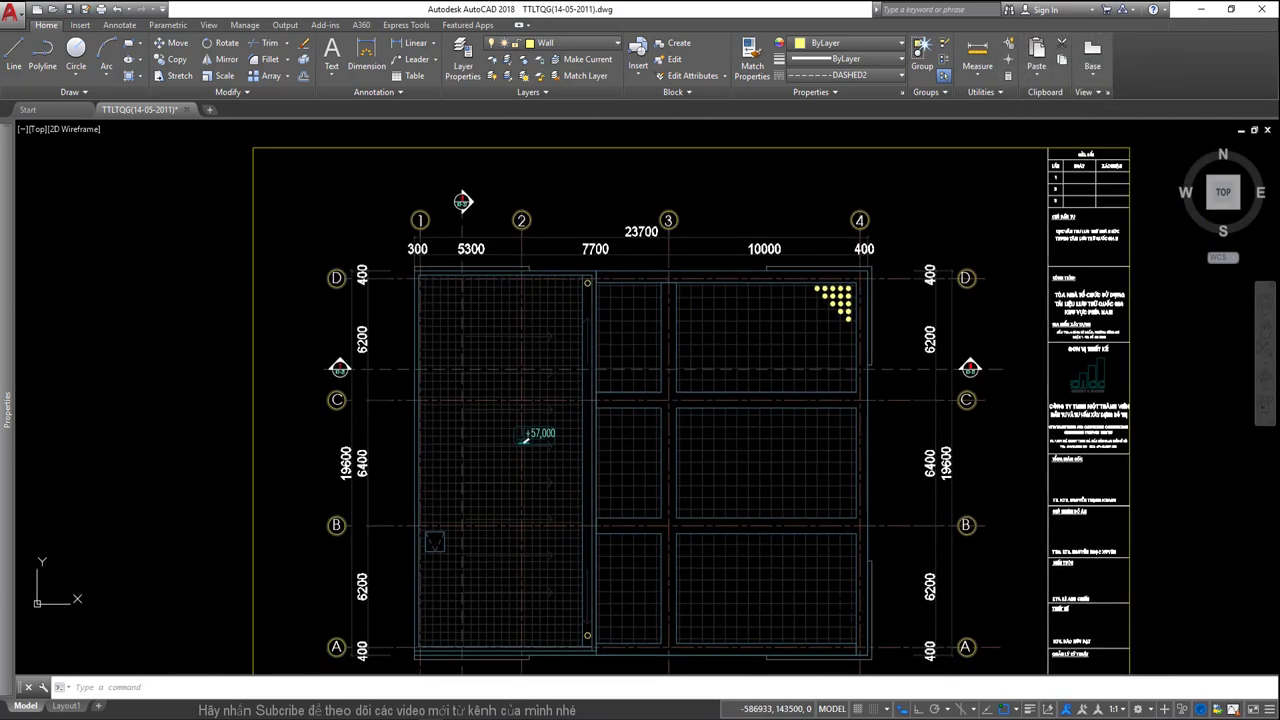
scroll(580, 330, "up", 2)
scroll(575, 325, "up", 4)
middle_click_drag(792, 268, 706, 317)
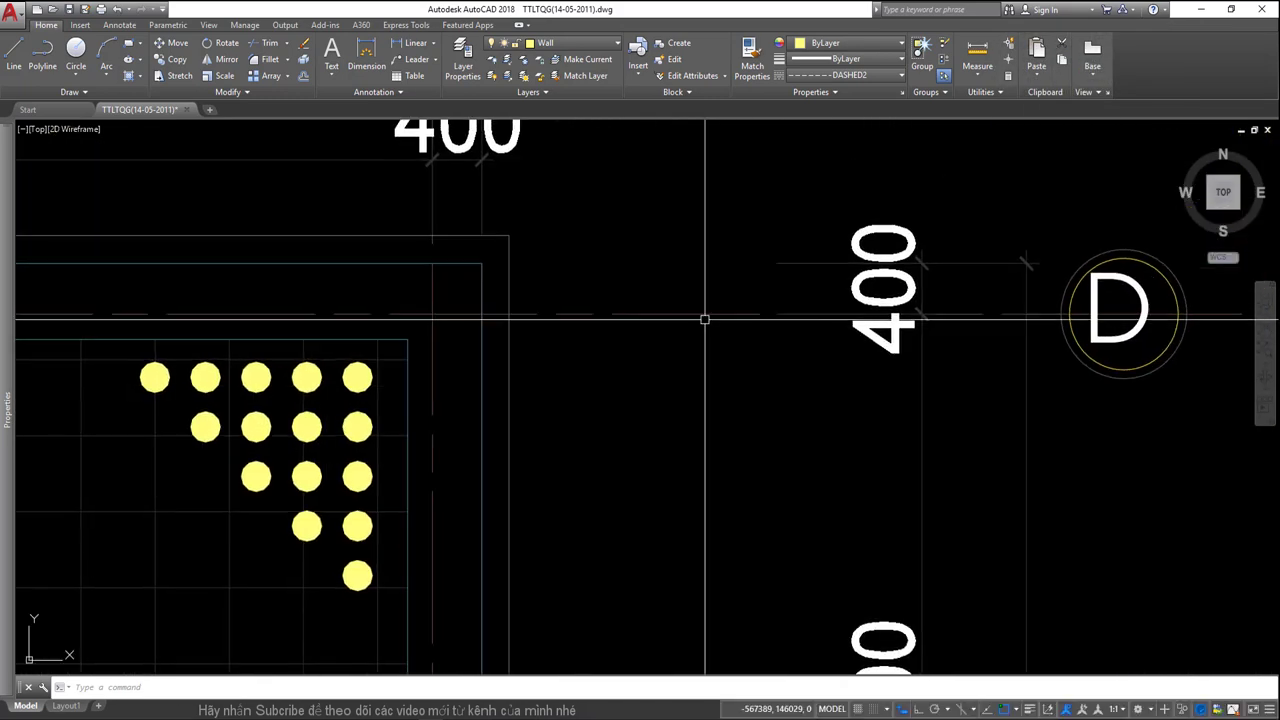
scroll(635, 281, "down", 4)
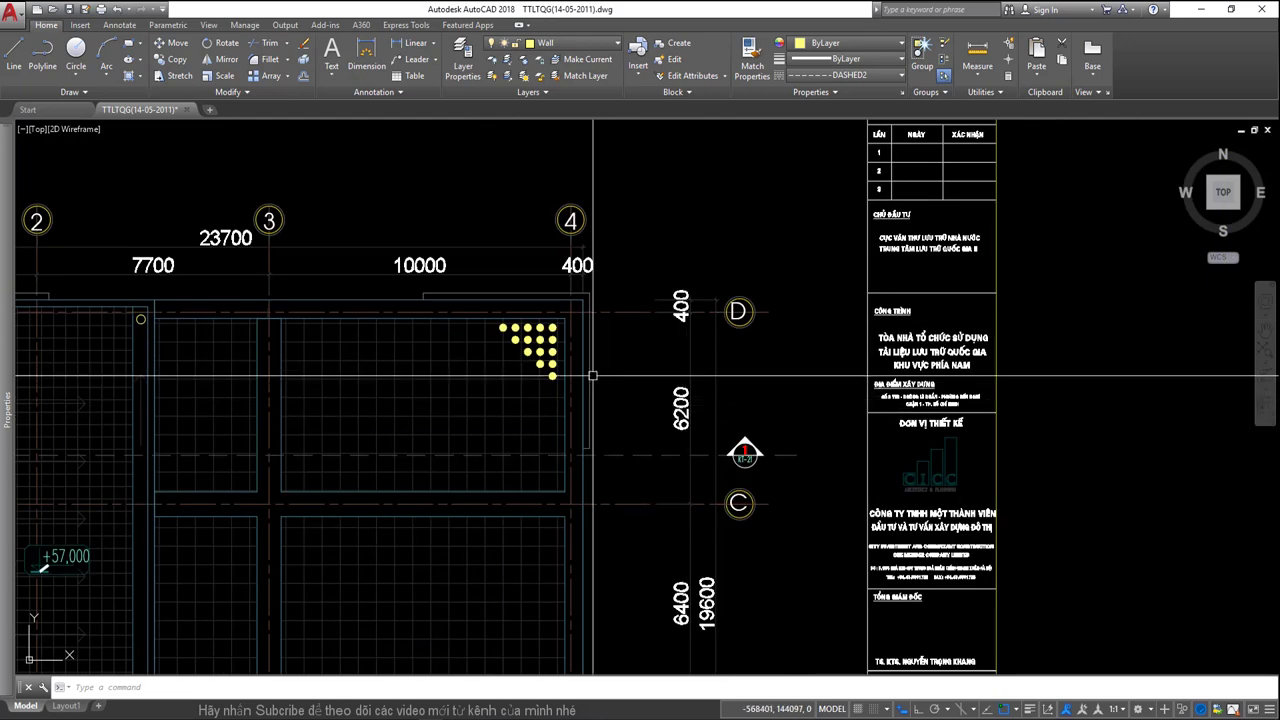
scroll(610, 398, "down", 4)
left_click(691, 500)
left_click(434, 346)
type("co")
key("space")
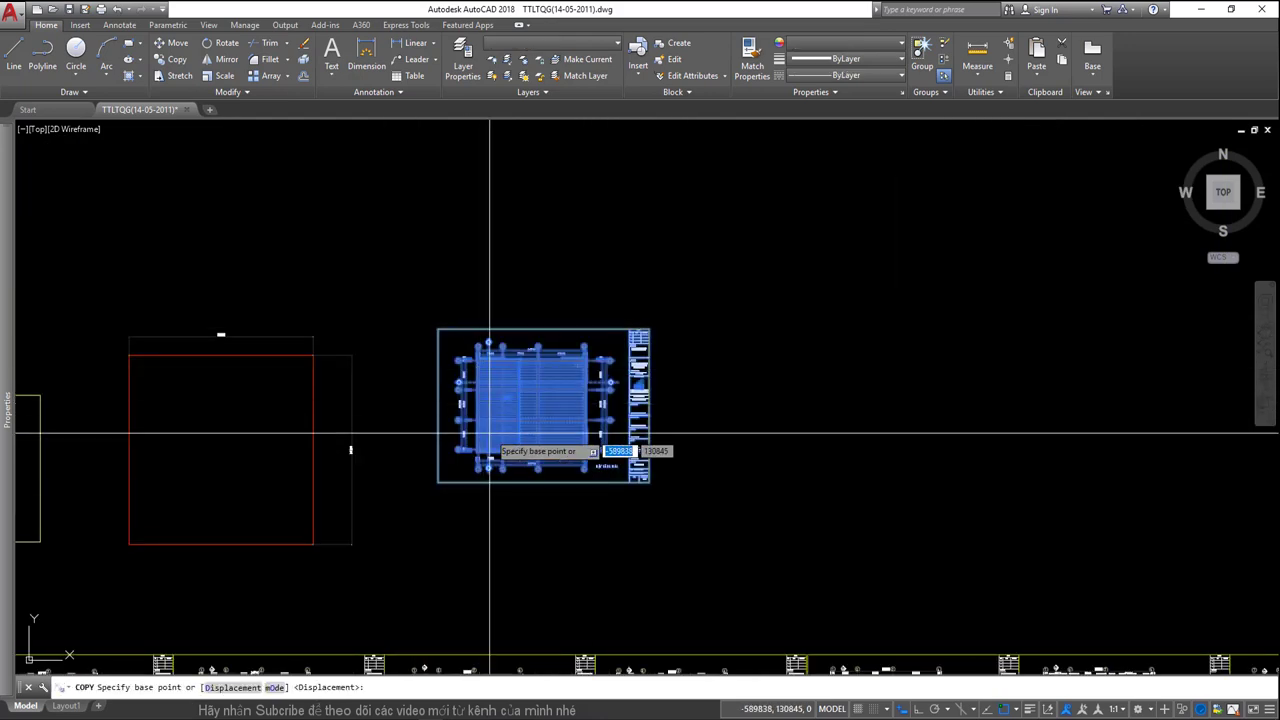
left_click(498, 435)
left_click(741, 450)
key("Escape")
middle_click_drag(970, 514, 828, 514)
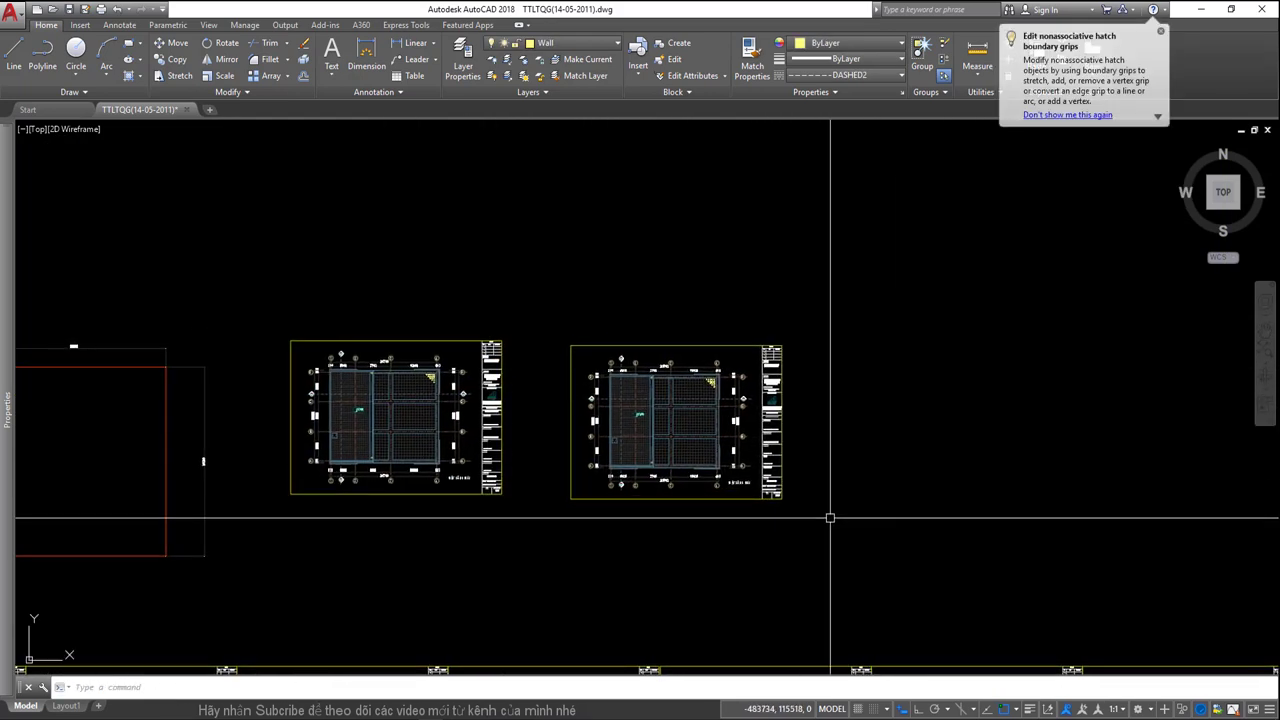
left_click(815, 517)
left_click(564, 359)
Scale the selected sheet copy by a factor of 2 from its lower-left corner.
key("space")
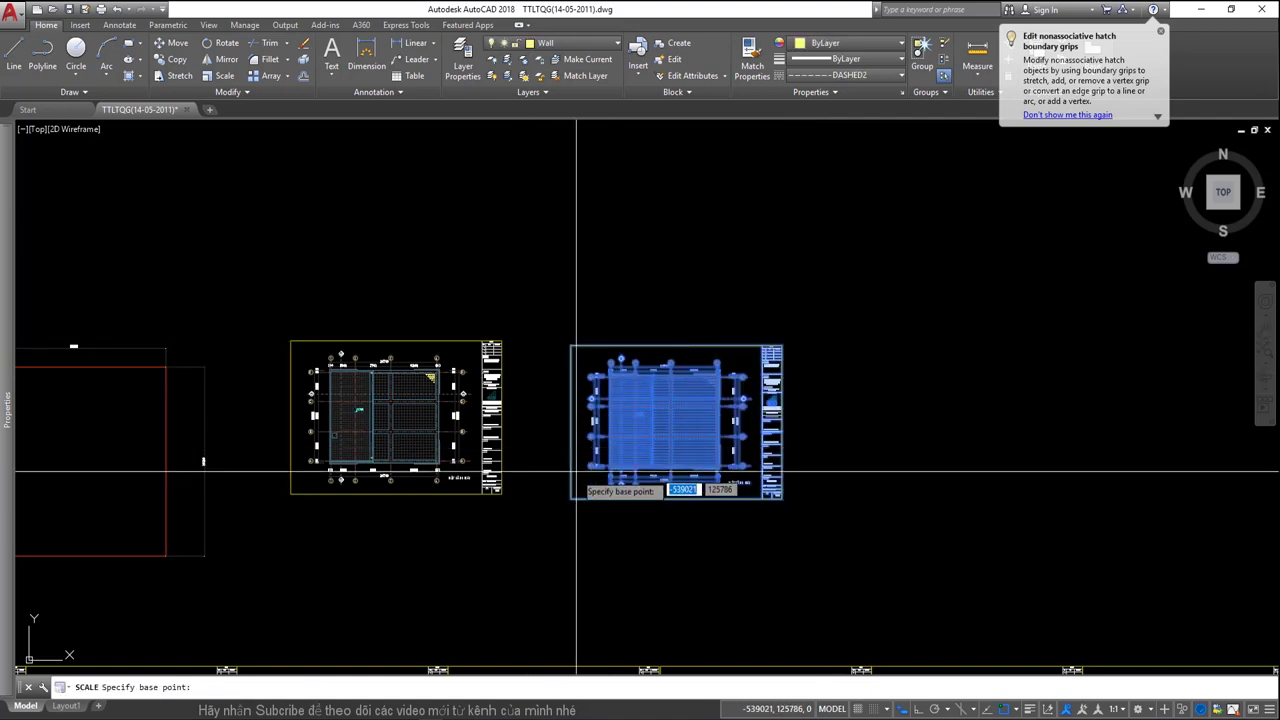
left_click(570, 497)
type("2")
key("Return")
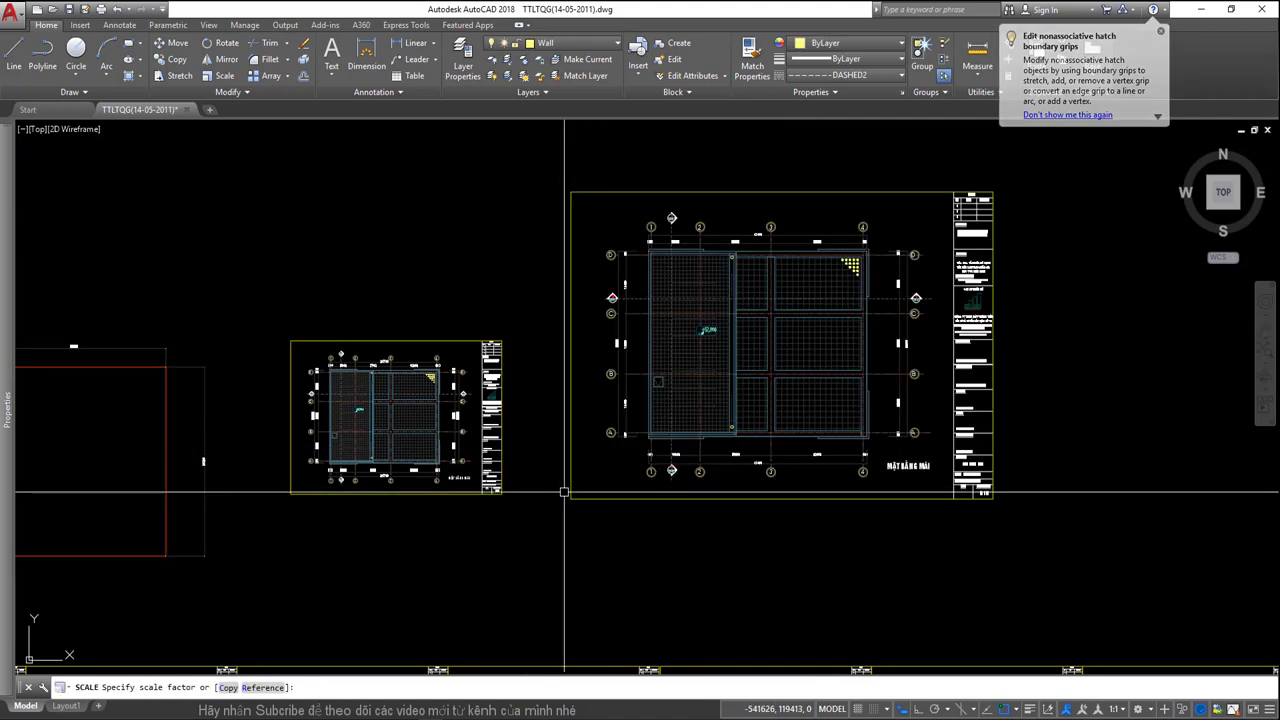
middle_click_drag(933, 365, 849, 423)
left_click(820, 400)
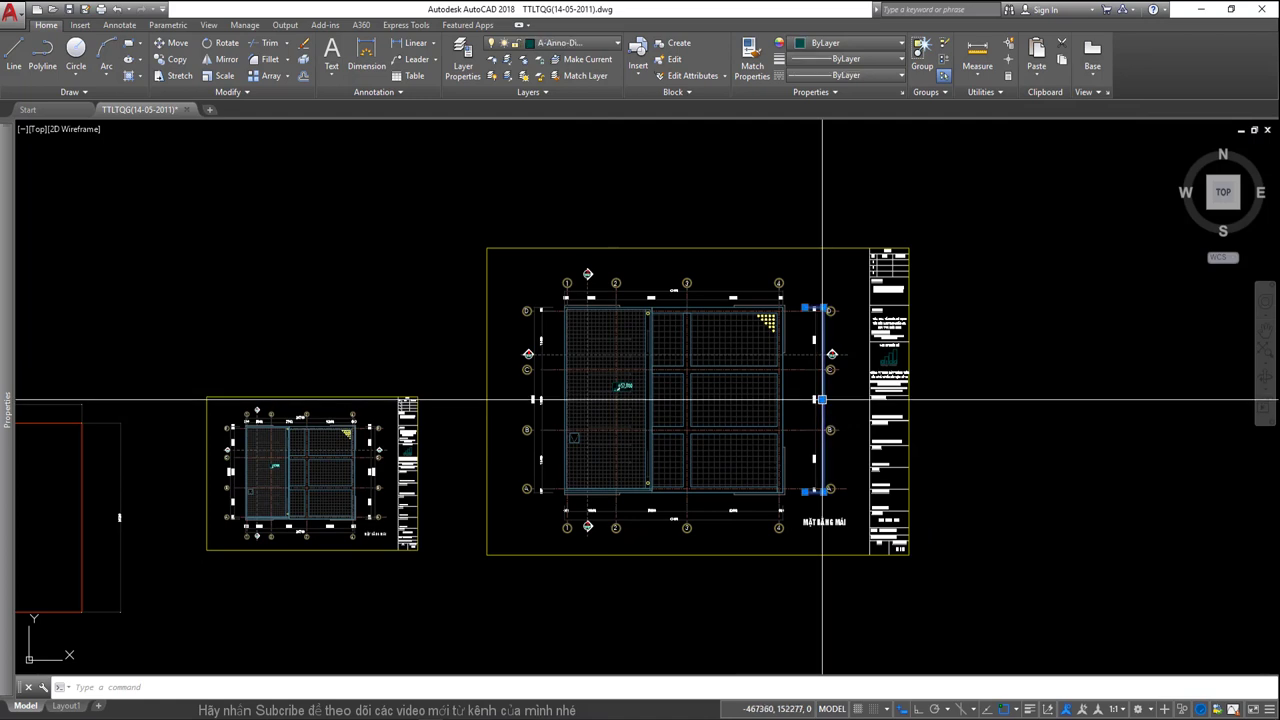
Isolate the dimension layer and erase the enlarged plan's old axis and dimension objects.
type("layiso")
key("Return")
left_click(531, 266)
left_click(910, 568)
left_click(910, 568)
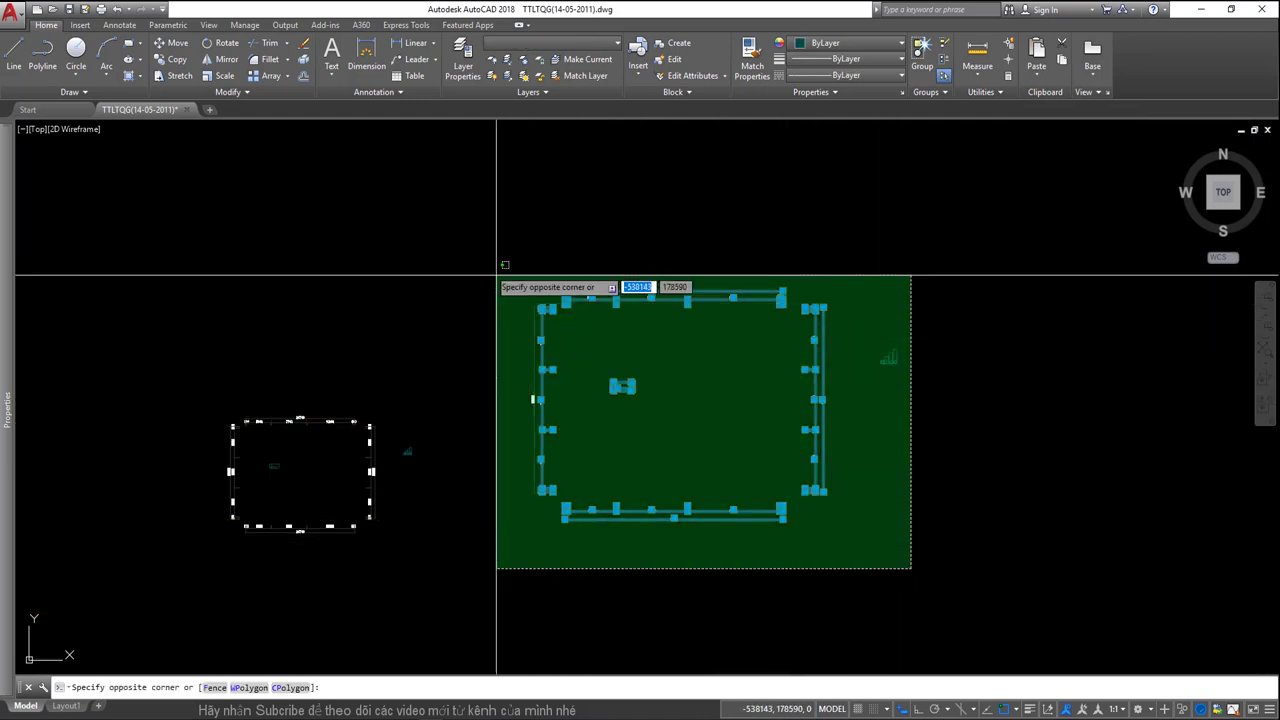
left_click(500, 277)
key("Delete")
type("ayoff")
key("Return")
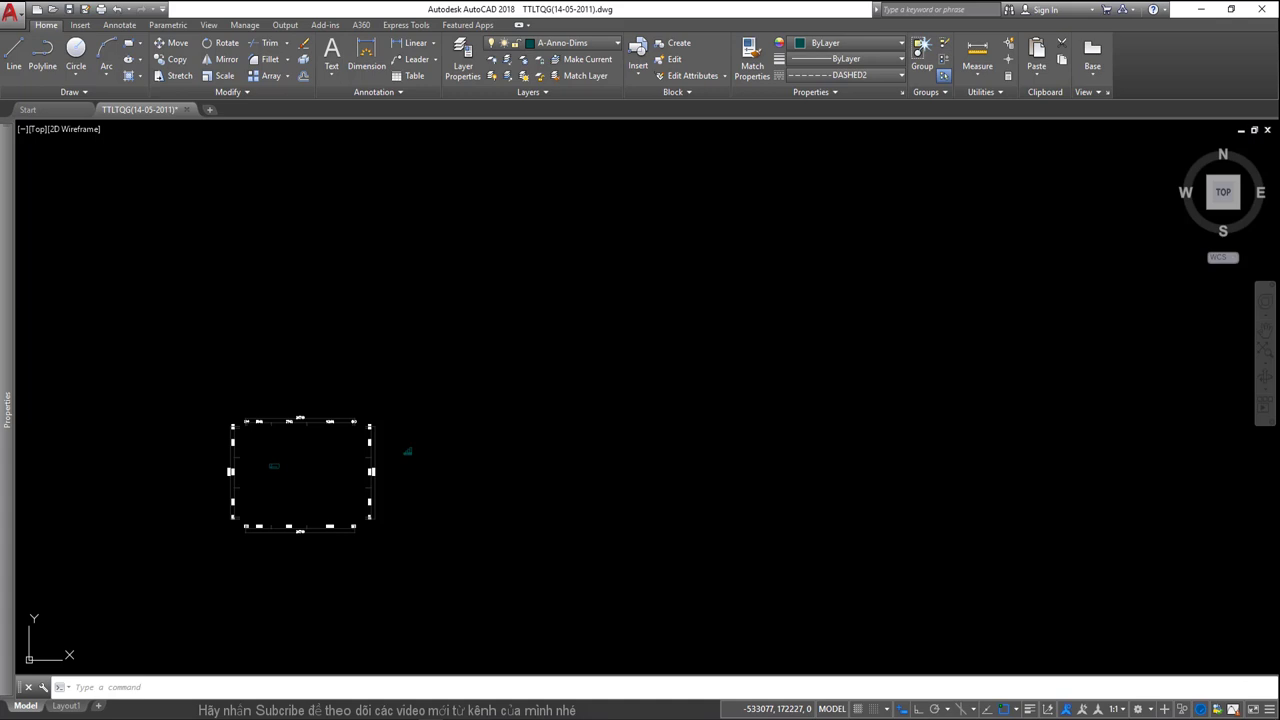
Undo the layer isolation to restore hidden layers, then frame both plans.
key("ctrl+z")
key("ctrl+z")
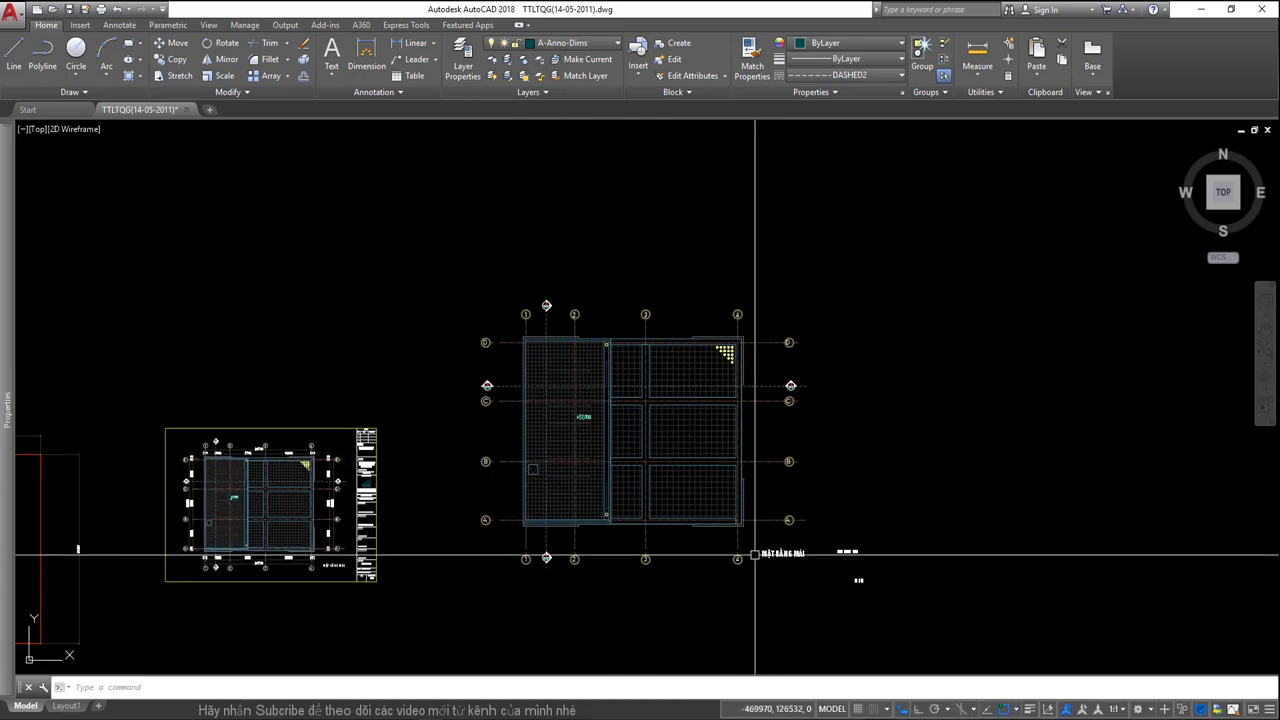
middle_click_drag(693, 530, 671, 528)
middle_click_drag(564, 493, 561, 457)
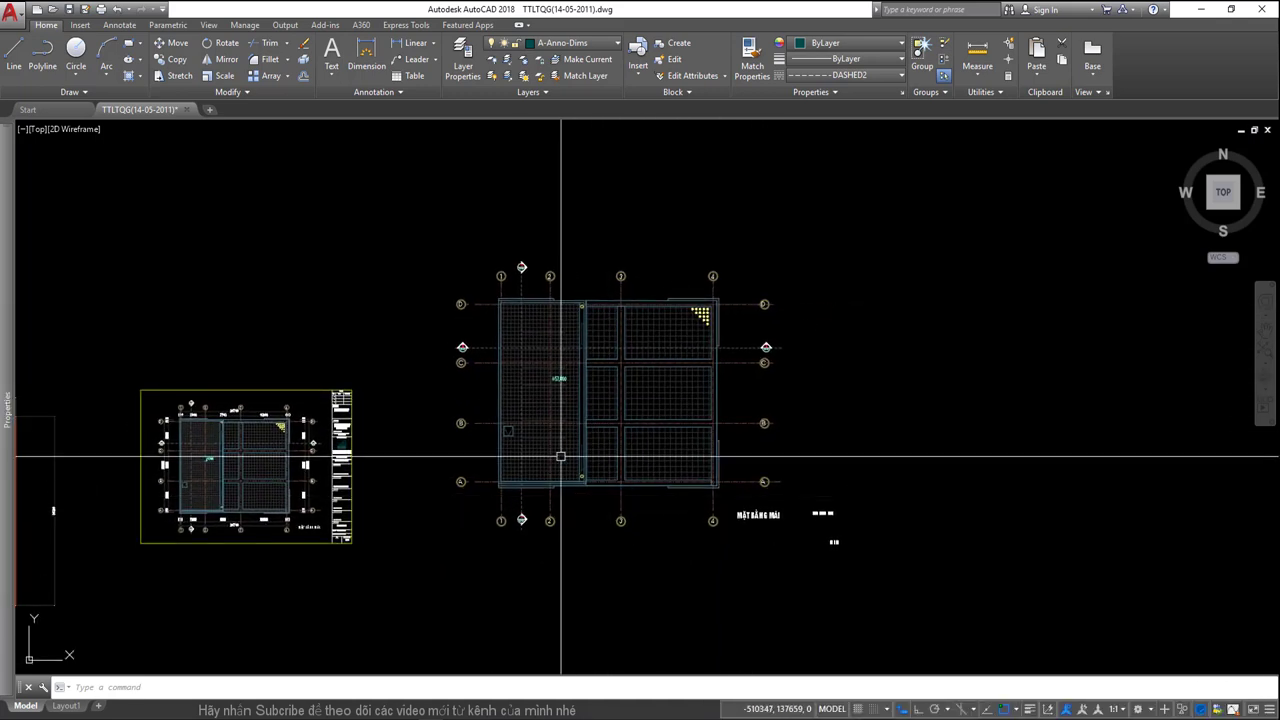
middle_click_drag(494, 500, 555, 471)
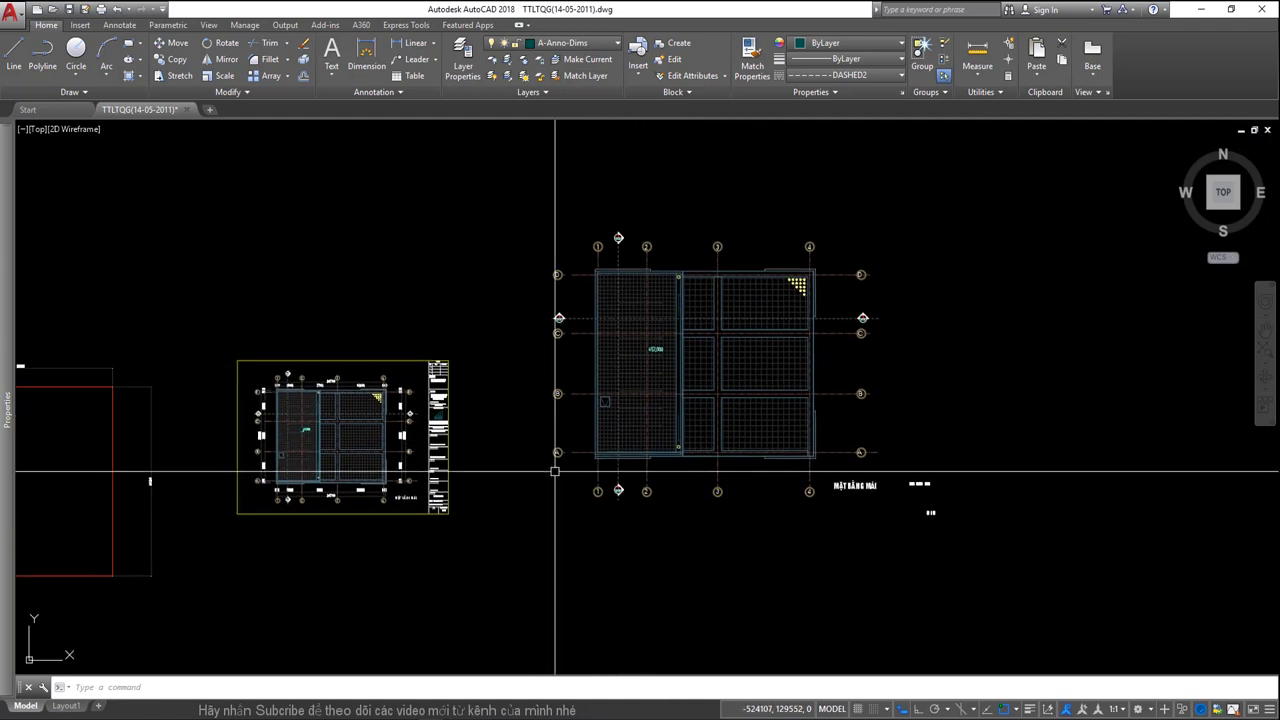
middle_click_drag(62, 418, 237, 429)
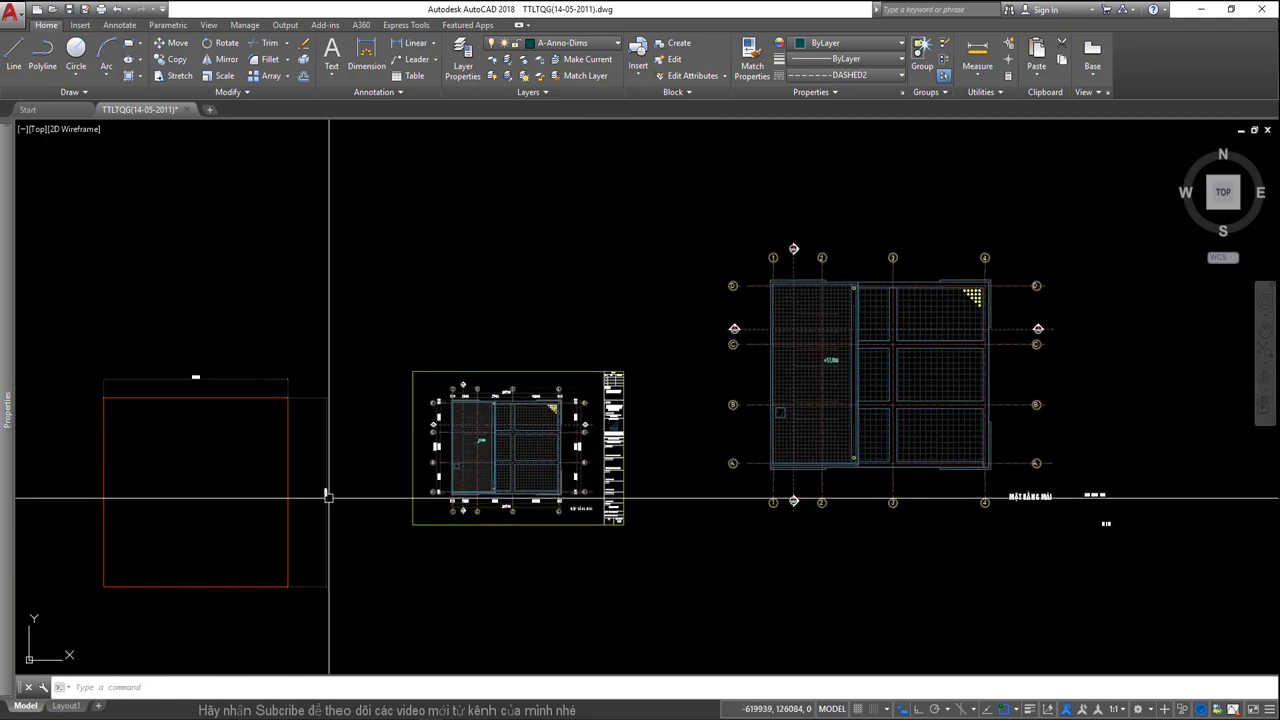
middle_click_drag(672, 447, 511, 480)
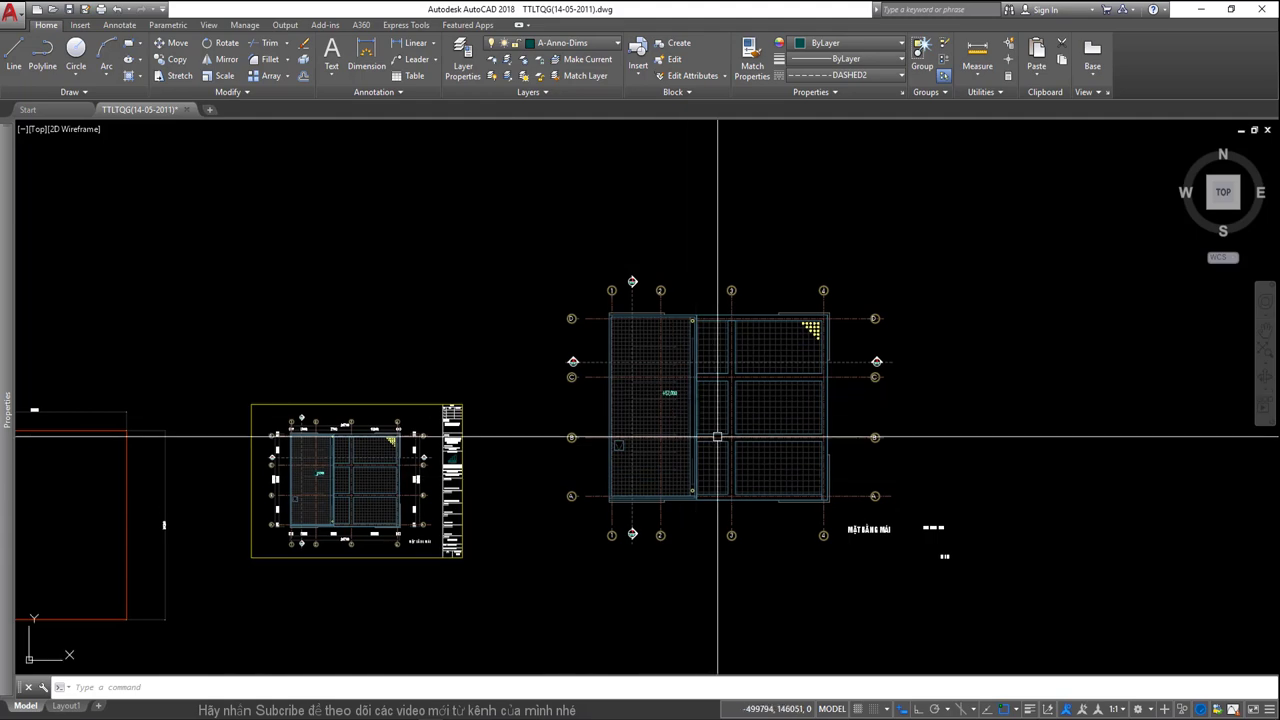
middle_click_drag(777, 431, 589, 443)
Review the original sheet's grid D–A bubbles and dimensions, then return to the enlarged plan.
scroll(674, 291, "up", 5)
scroll(674, 291, "down", 5)
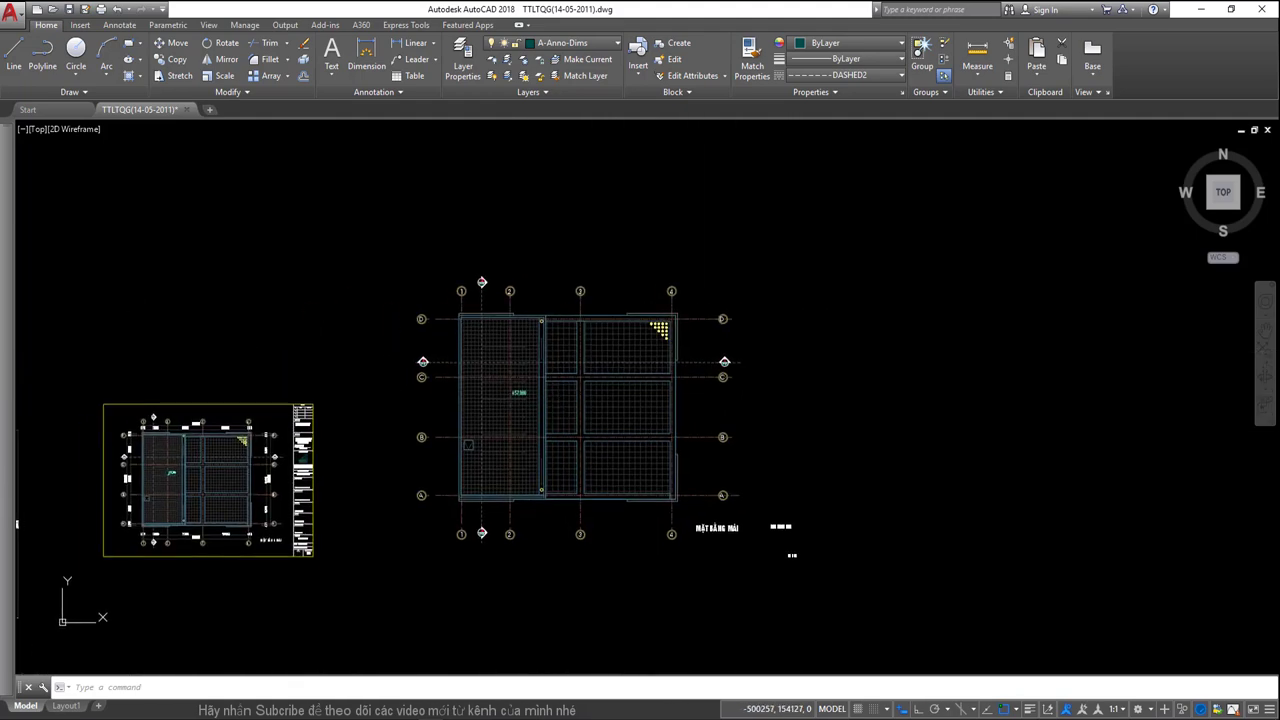
scroll(303, 472, "up", 3)
scroll(300, 420, "up", 2)
scroll(296, 360, "up", 3)
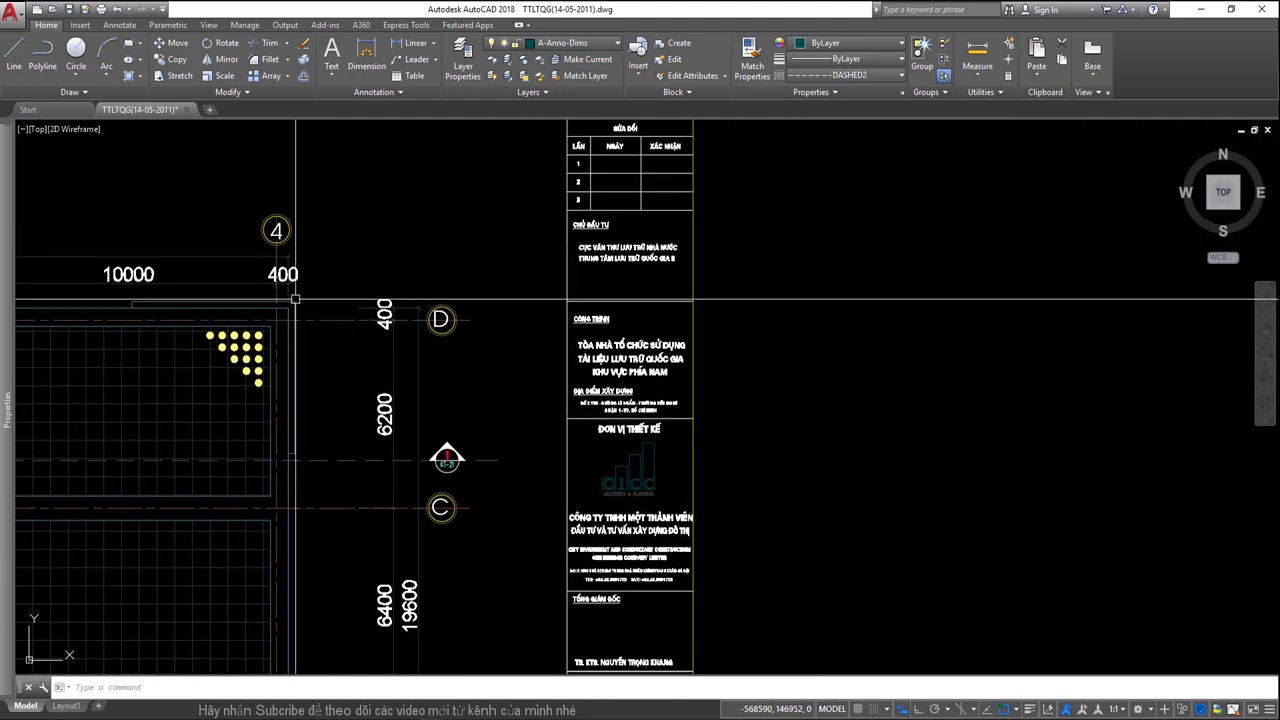
scroll(295, 299, "up", 4)
scroll(563, 343, "up", 2)
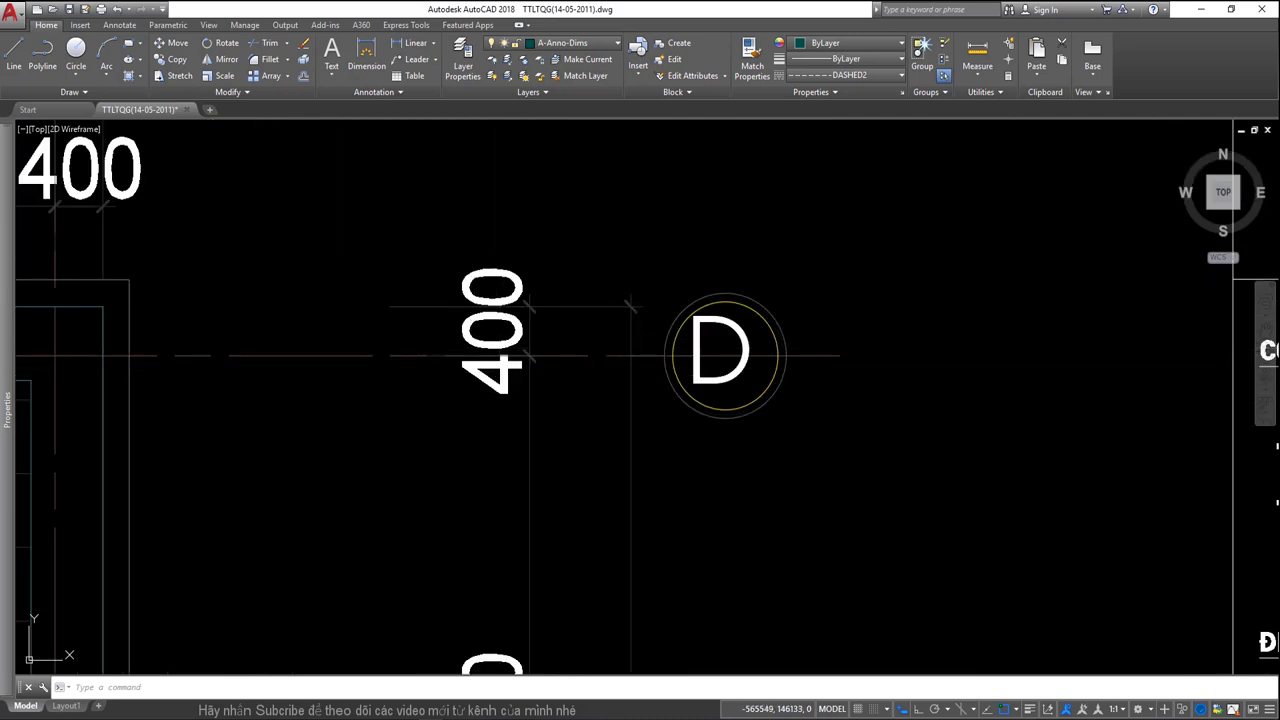
middle_click_drag(446, 346, 594, 363)
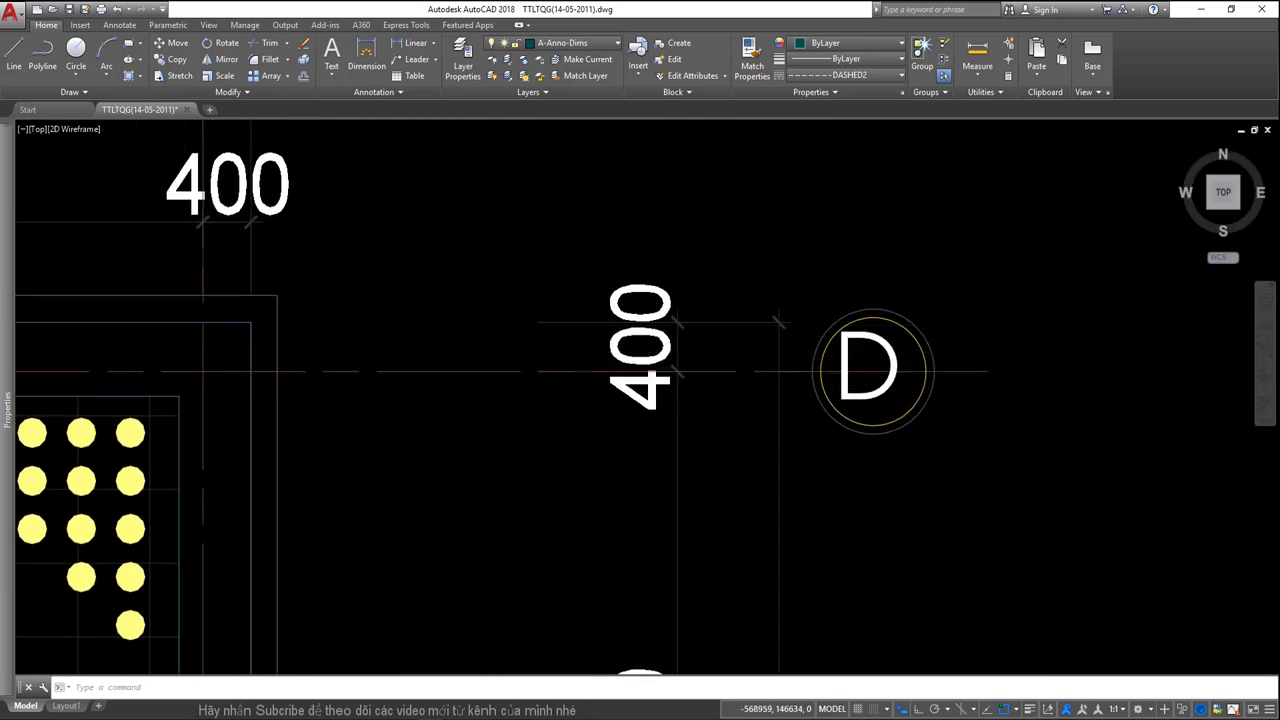
scroll(420, 340, "down", 10)
mouse_move(608, 294)
middle_mouse_down()
mouse_move(274, 374)
mouse_move(596, 338)
middle_mouse_up()
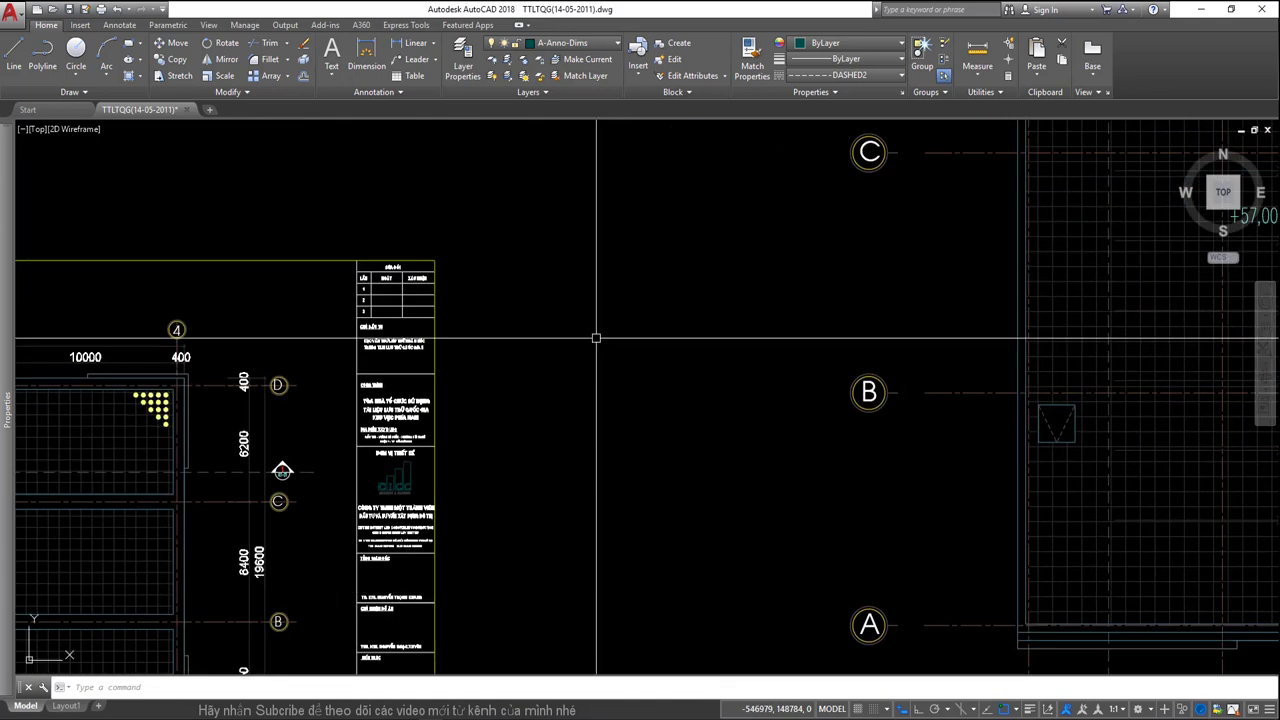
scroll(349, 326, "up", 3)
middle_click_drag(349, 326, 363, 316)
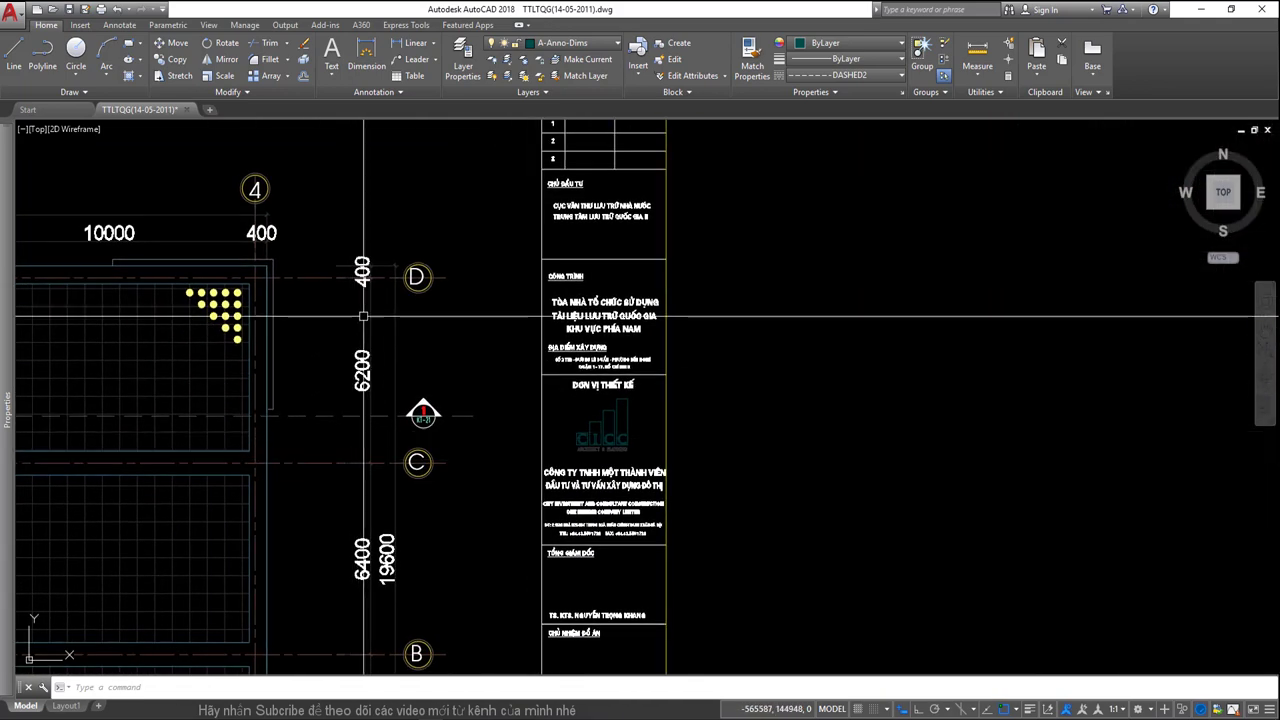
middle_click_drag(378, 654, 430, 510)
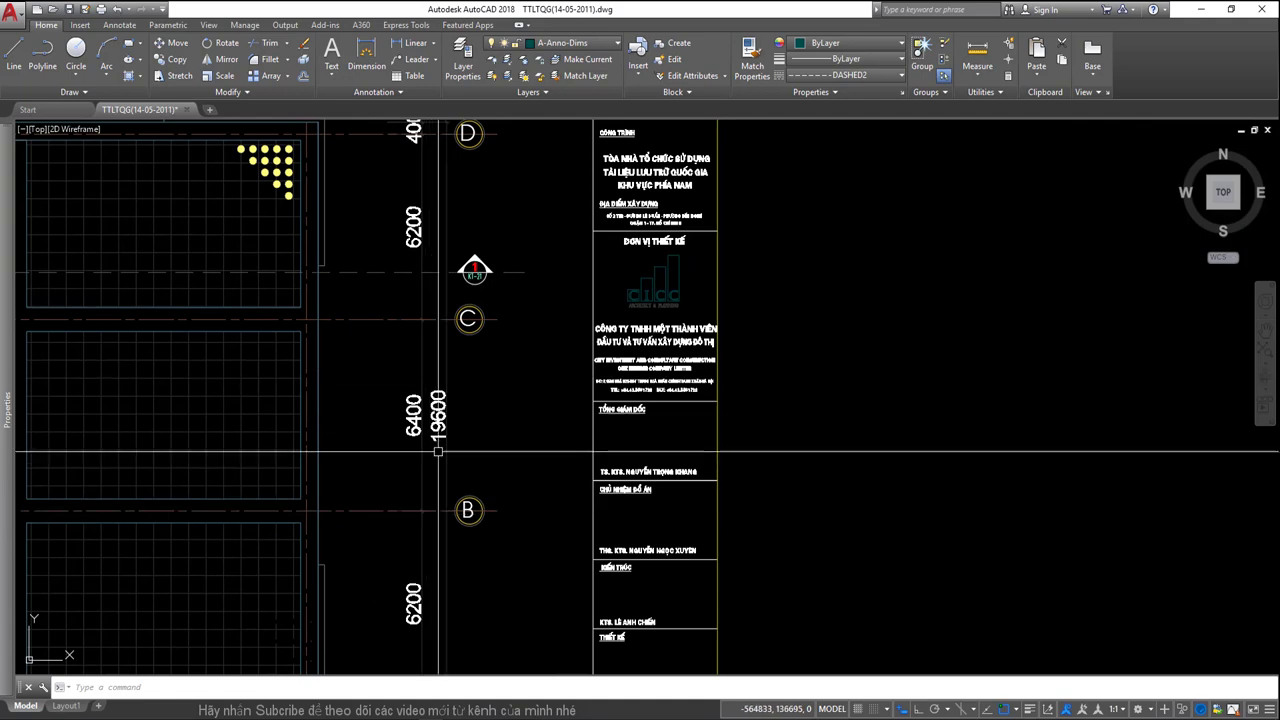
middle_click_drag(412, 647, 429, 531)
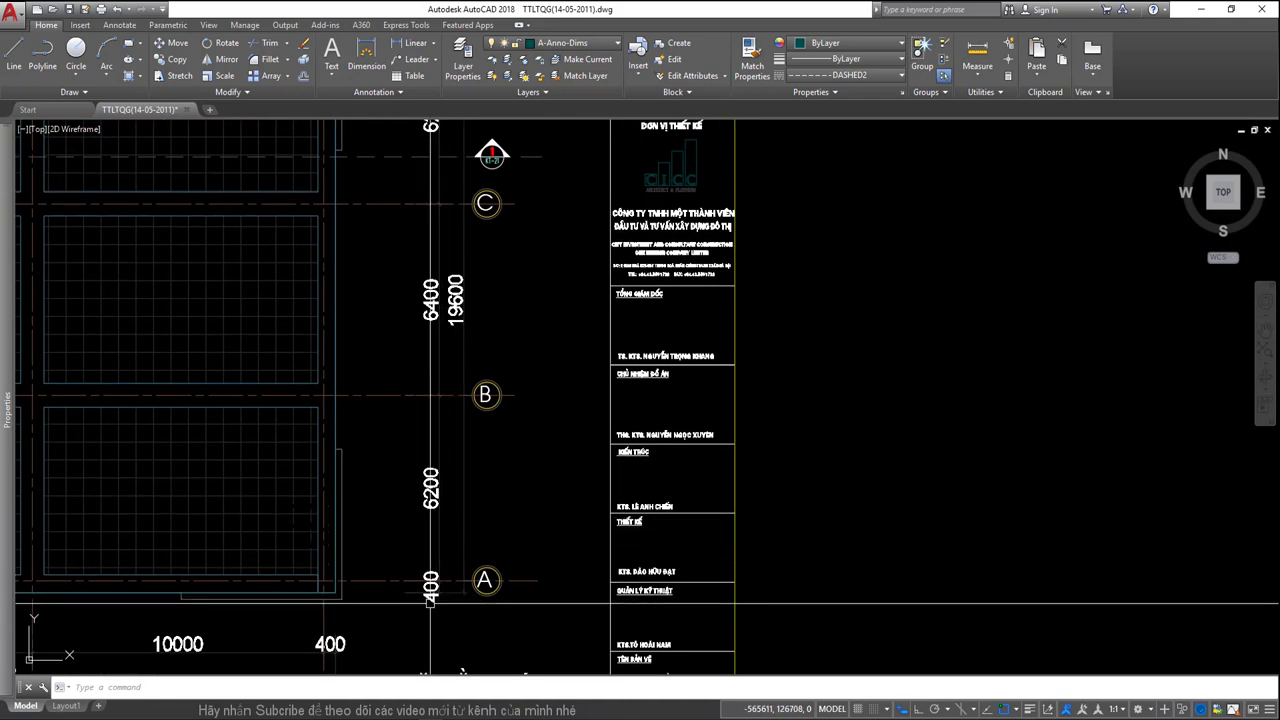
scroll(340, 598, "up", 2)
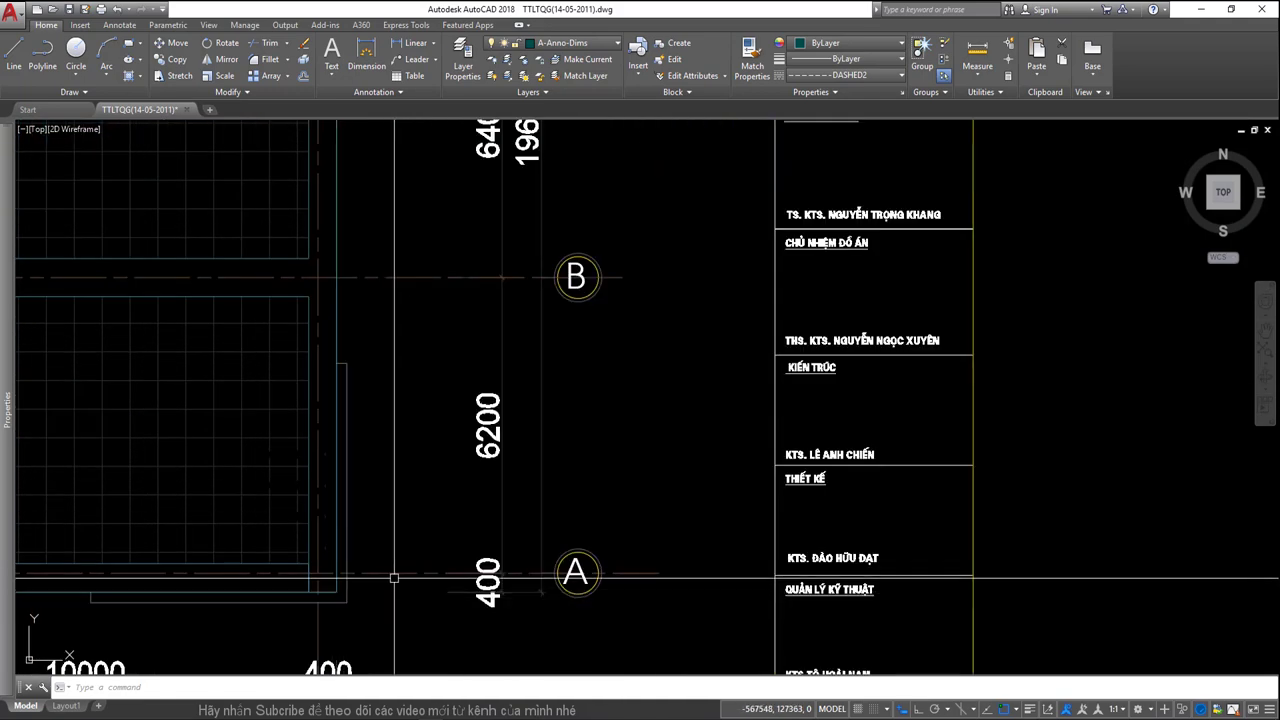
scroll(406, 591, "down", 3)
mouse_move(543, 455)
middle_mouse_down()
mouse_move(865, 388)
mouse_move(752, 294)
mouse_move(697, 371)
mouse_move(468, 410)
middle_mouse_up()
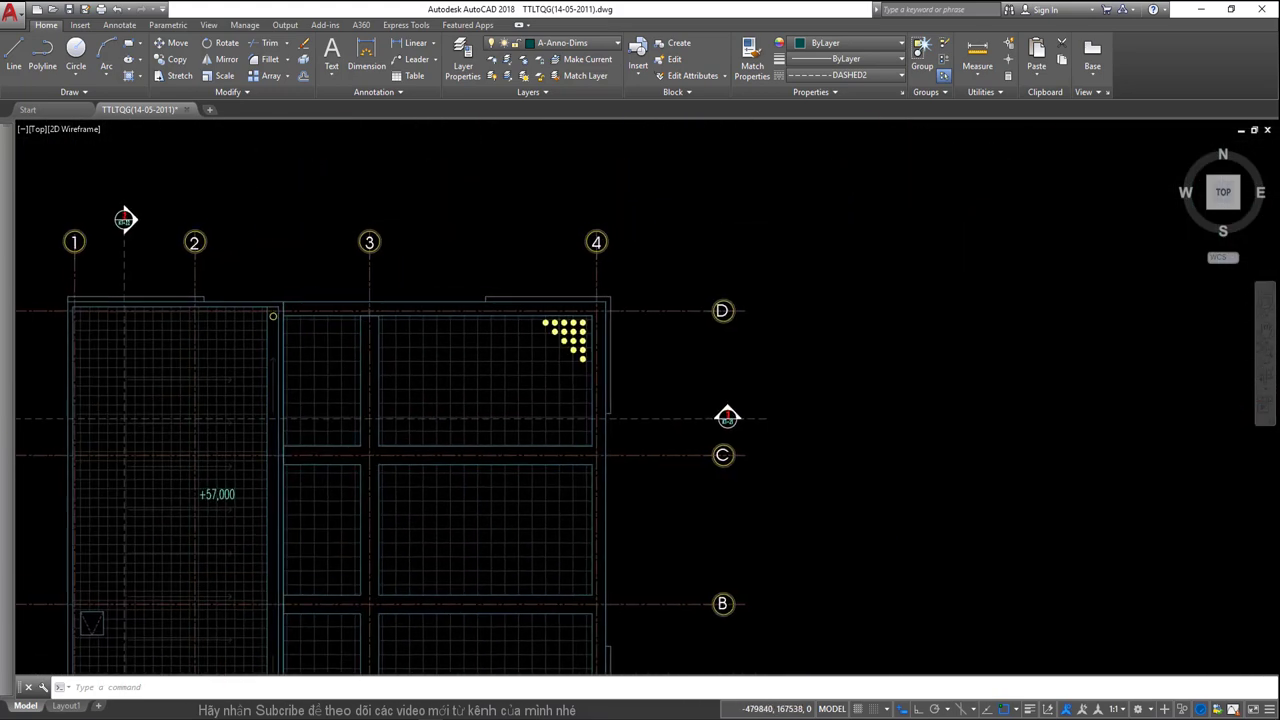
scroll(655, 335, "up", 2)
Update the huudat (2) style's measurement scale factor in the Dimension Style Manager.
type("d")
key("Return")
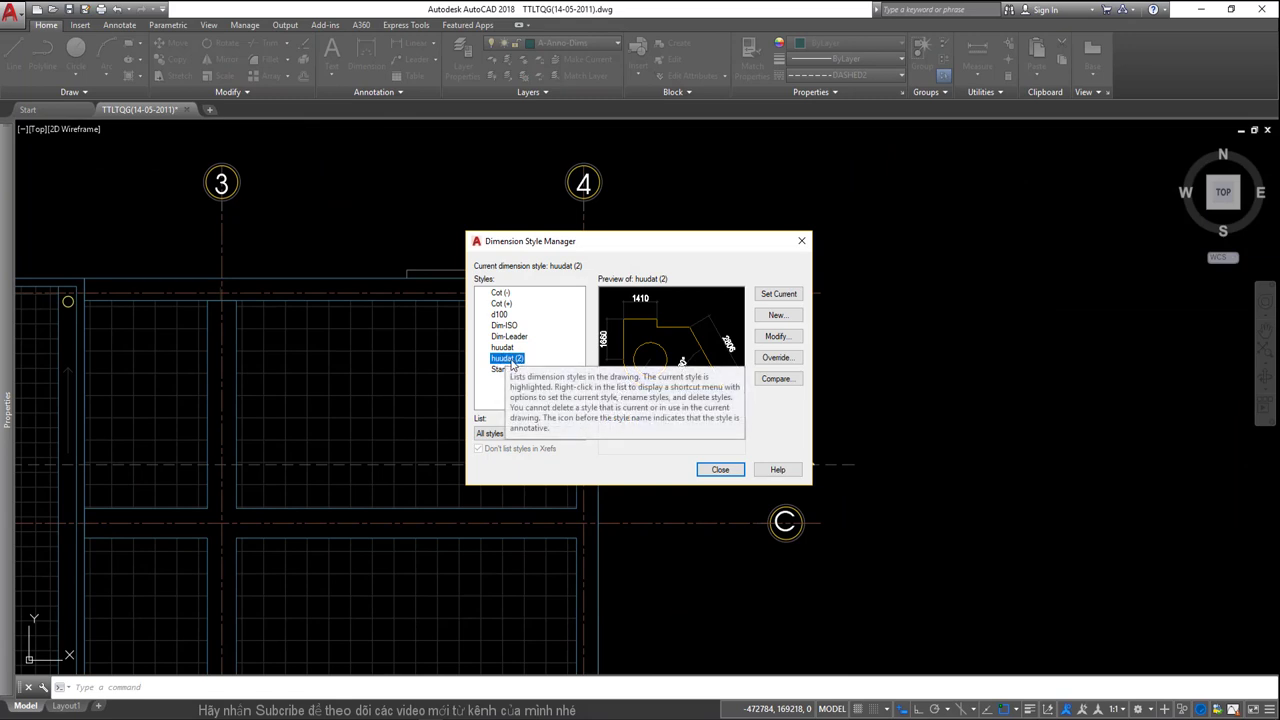
left_click(777, 333)
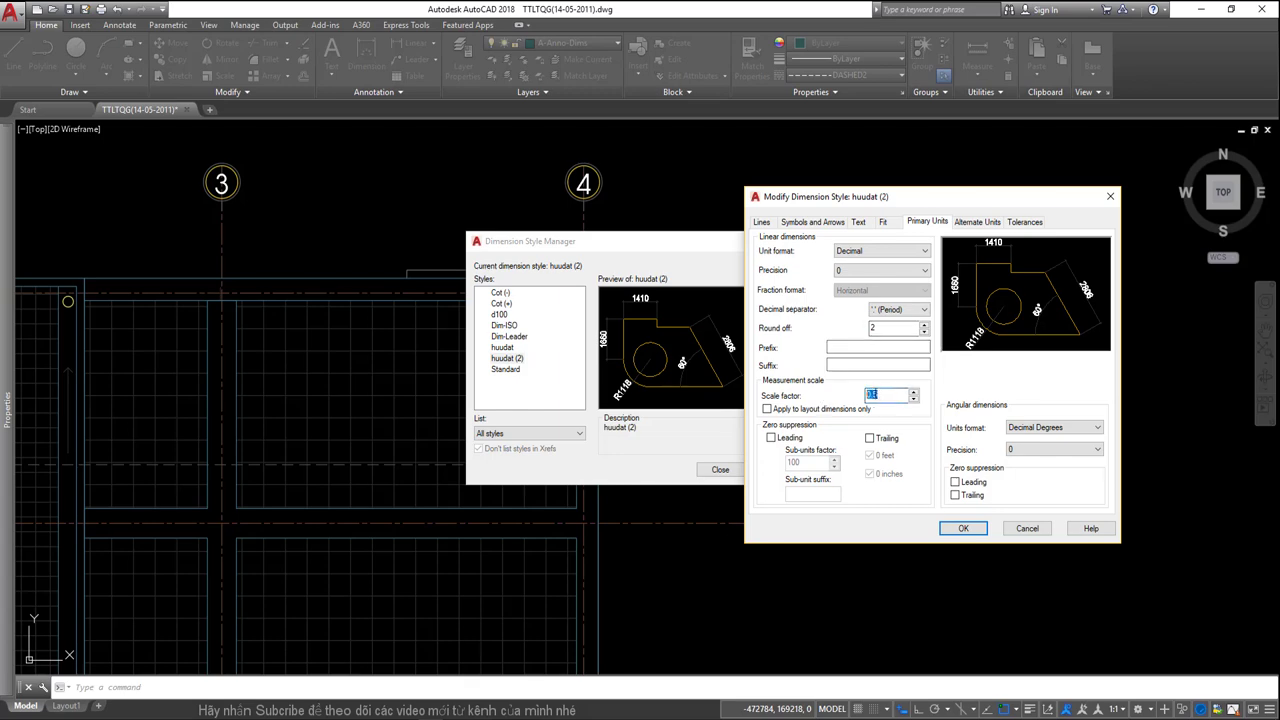
left_click(1019, 527)
left_click(720, 469)
type("D1")
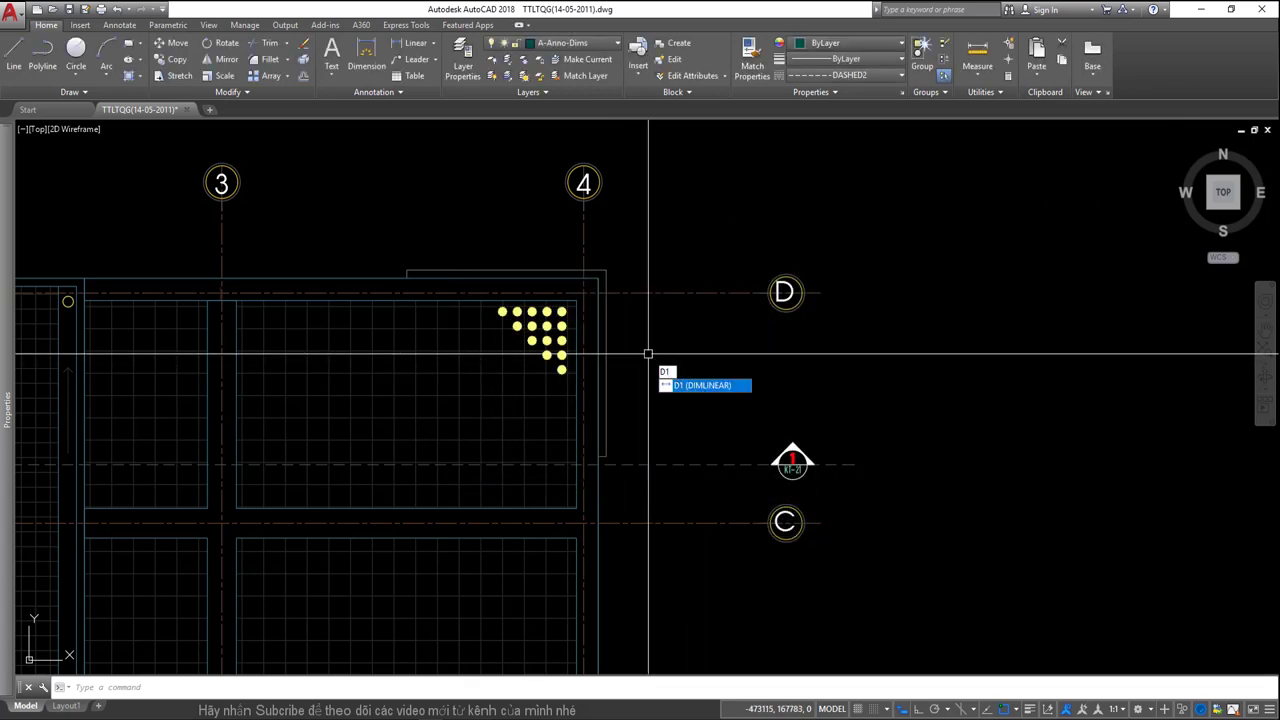
Add the 400 linear dimension from the roof edge to grid line D.
key("Return")
scroll(600, 275, "up", 2)
scroll(591, 294, "up", 2)
left_click(588, 300)
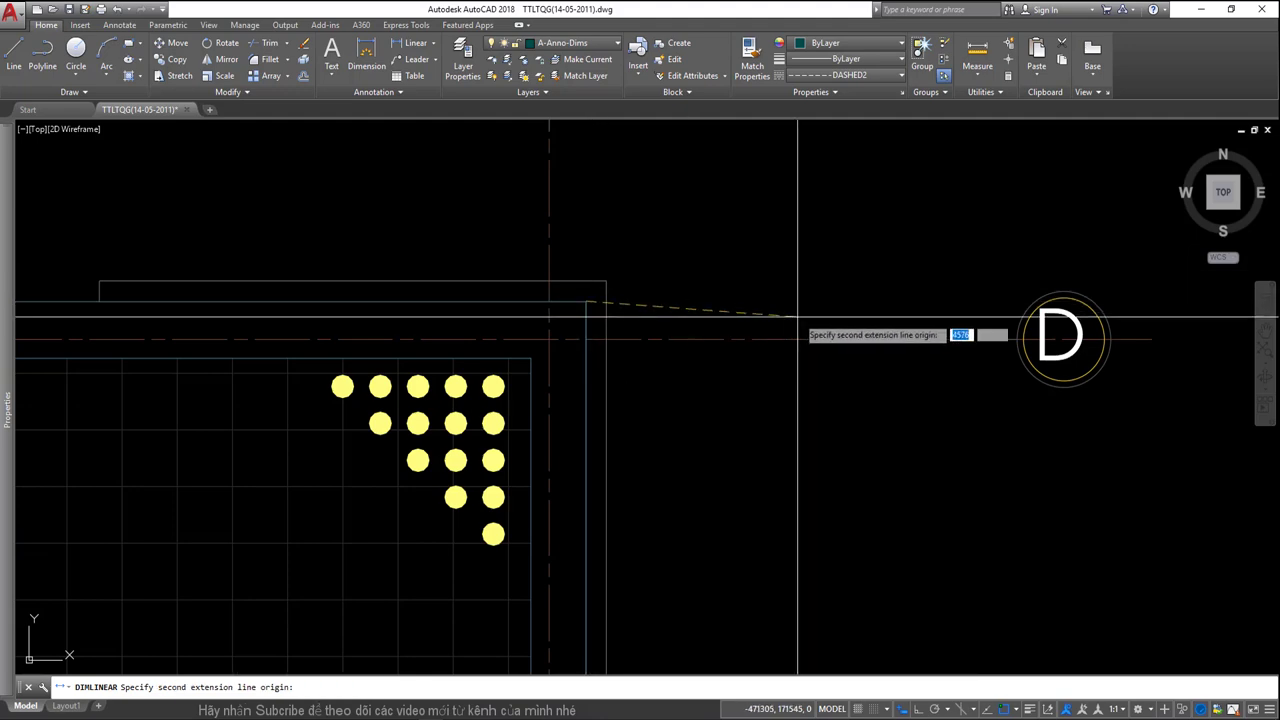
left_click(584, 340)
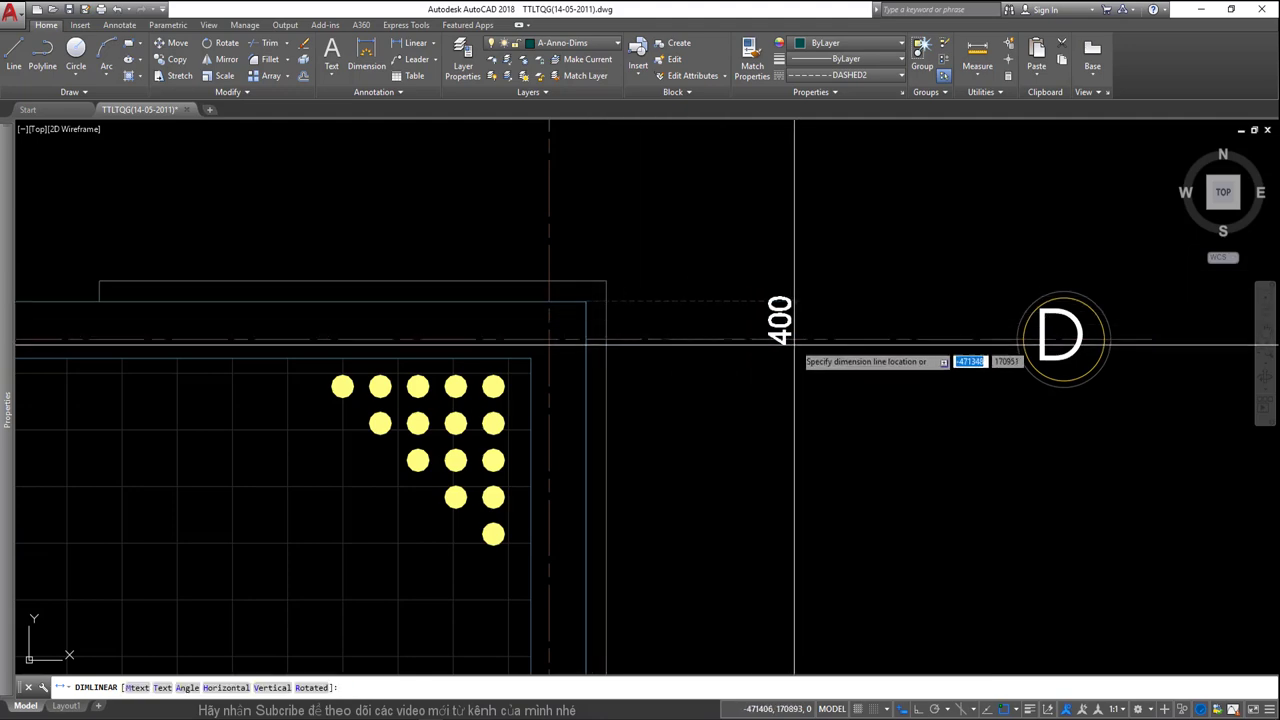
left_click(791, 340)
scroll(780, 300, "down", 5)
scroll(773, 297, "up", 4)
scroll(773, 297, "down", 5)
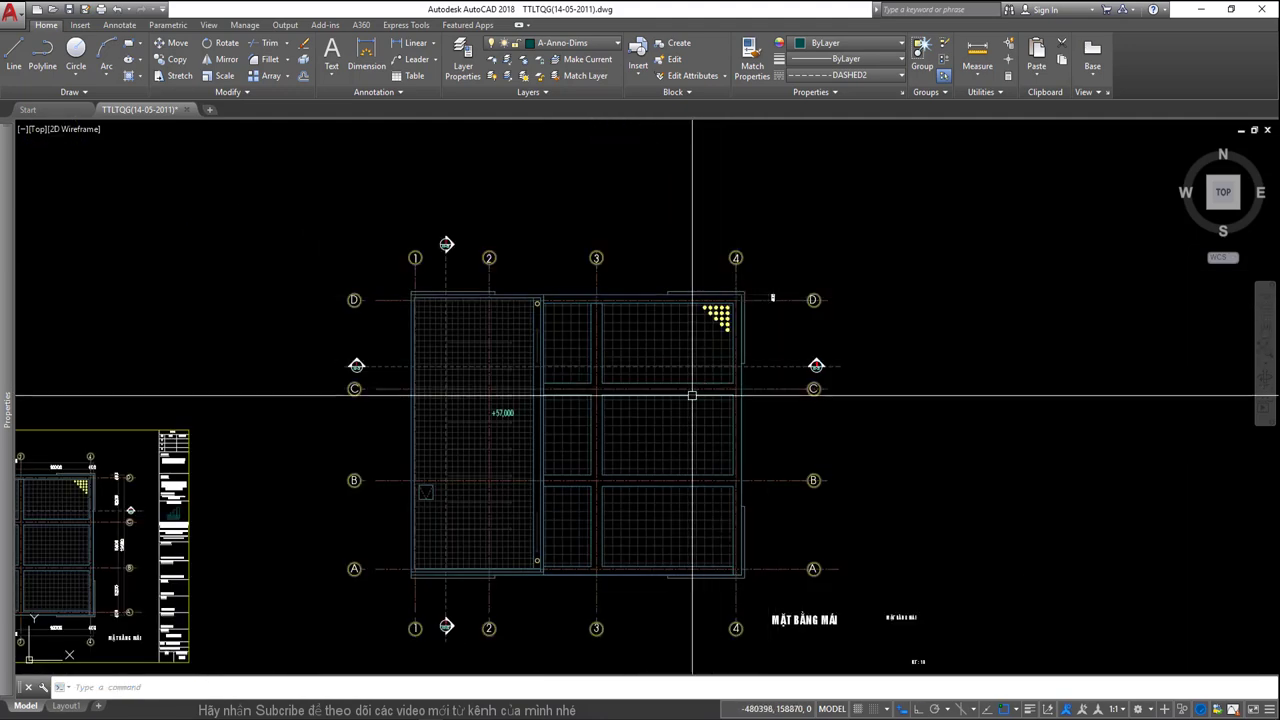
middle_click_drag(485, 463, 655, 419)
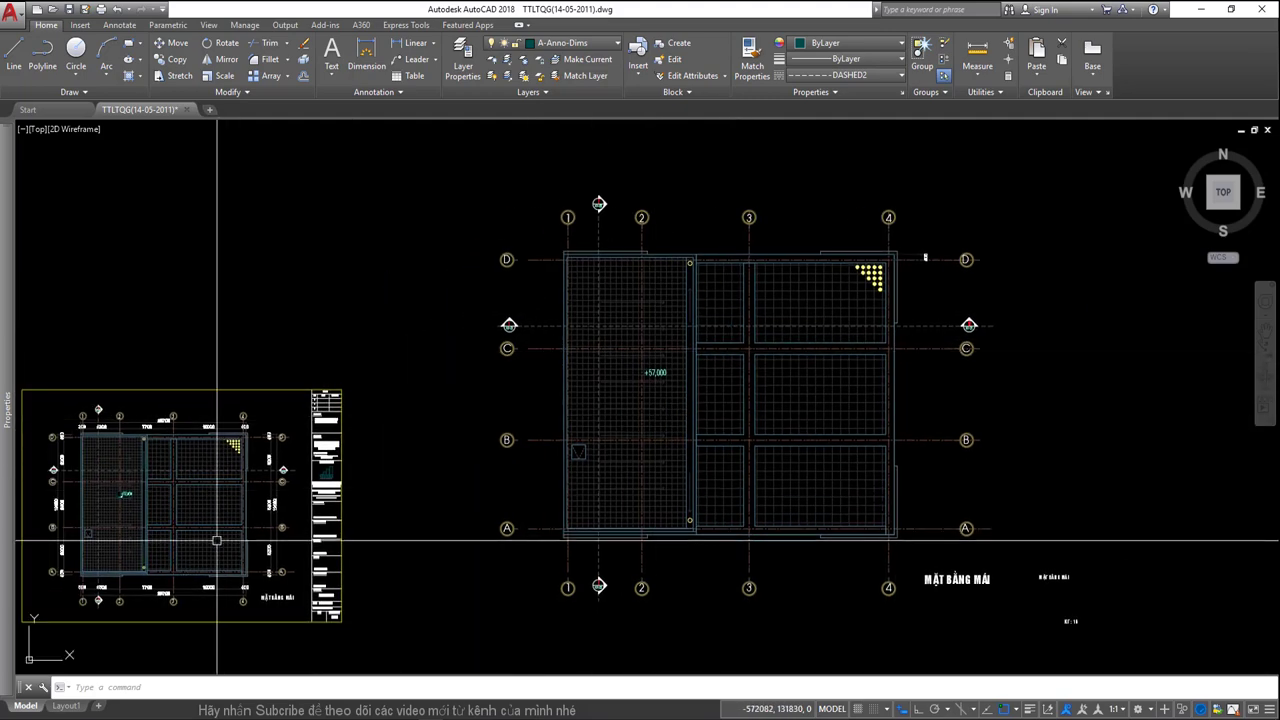
scroll(217, 540, "up", 3)
scroll(266, 429, "up", 3)
scroll(271, 491, "down", 6)
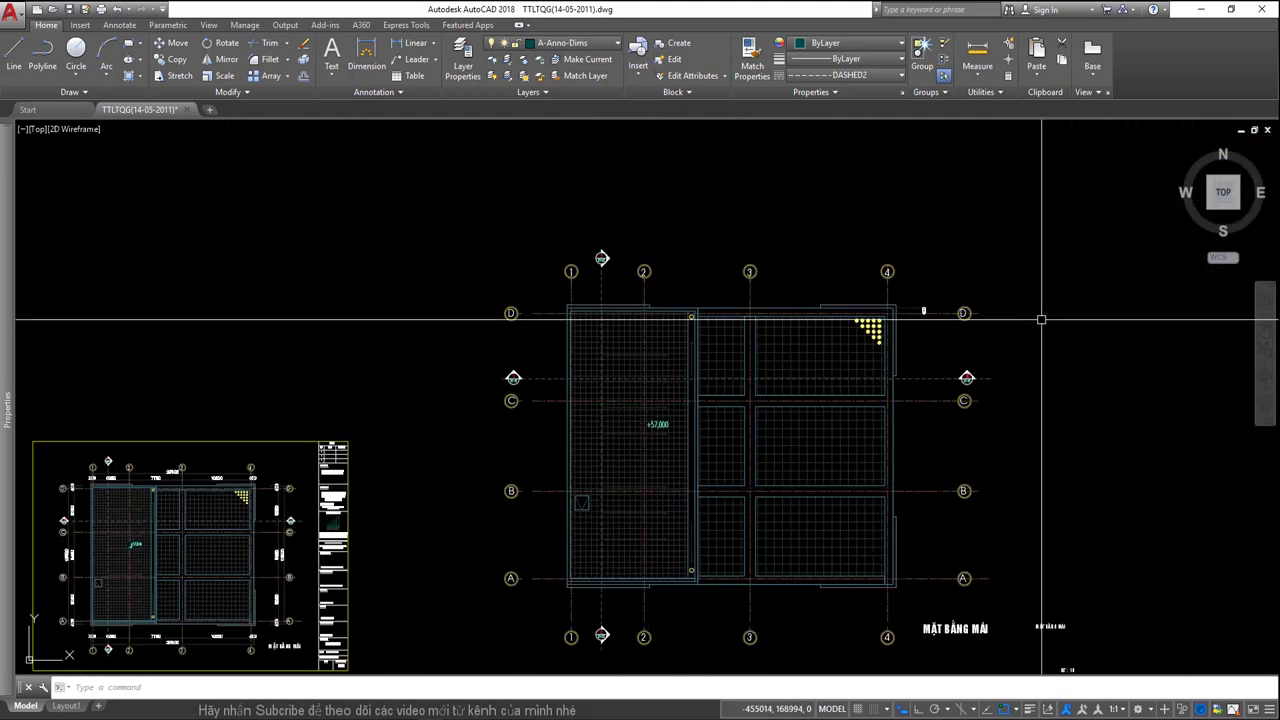
scroll(514, 449, "up", 2)
scroll(494, 406, "up", 4)
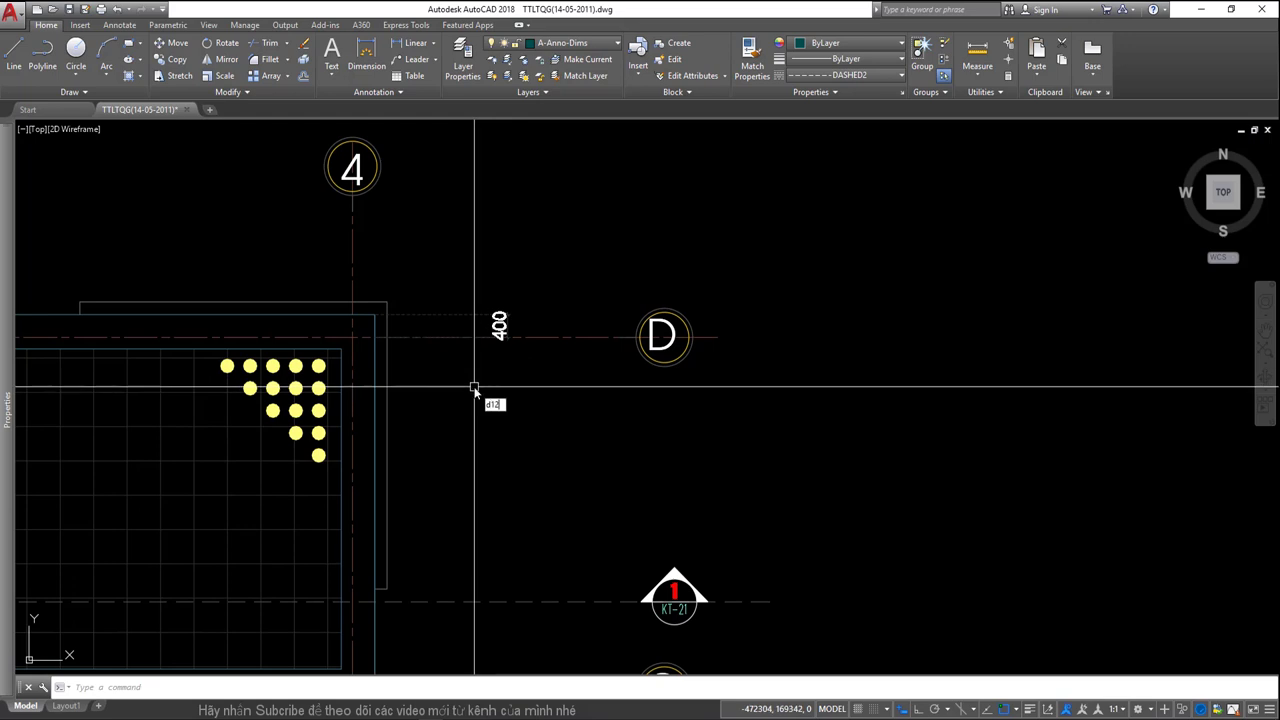
Continue the chain to grid C, then add 6400 between C and B and 6200 between B and A.
type("d2")
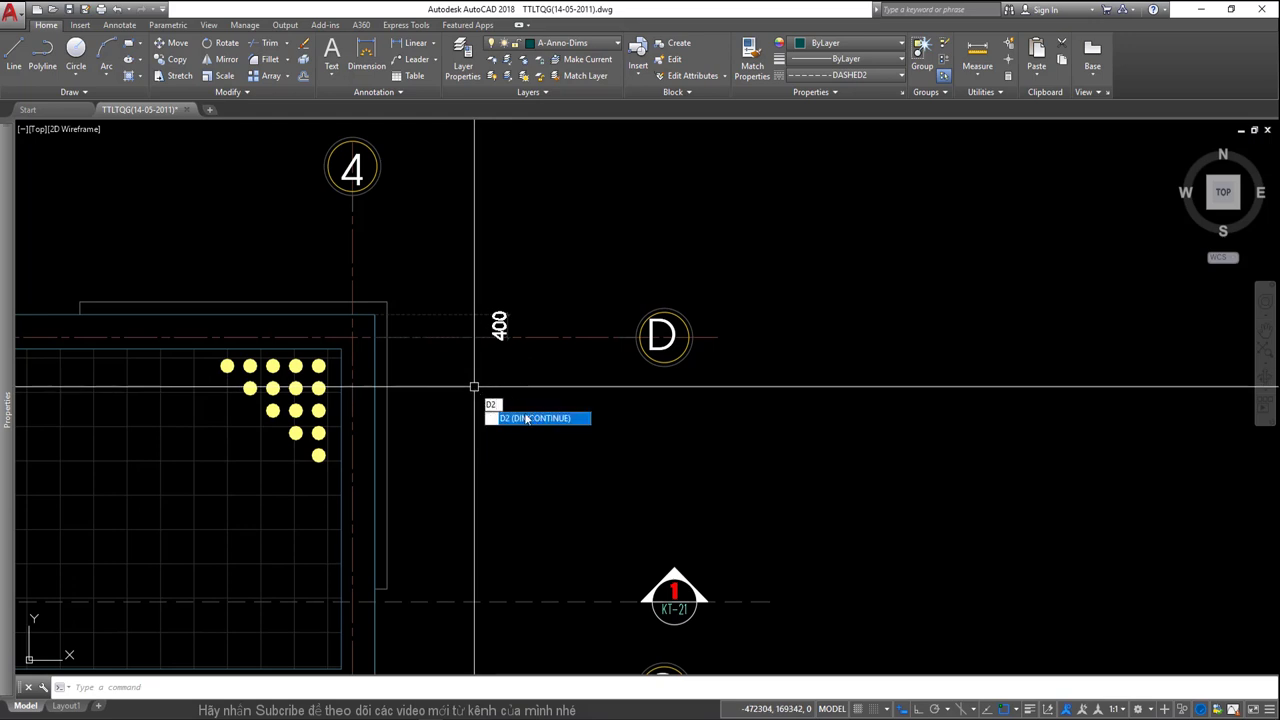
key("Return")
middle_click_drag(522, 435, 538, 376)
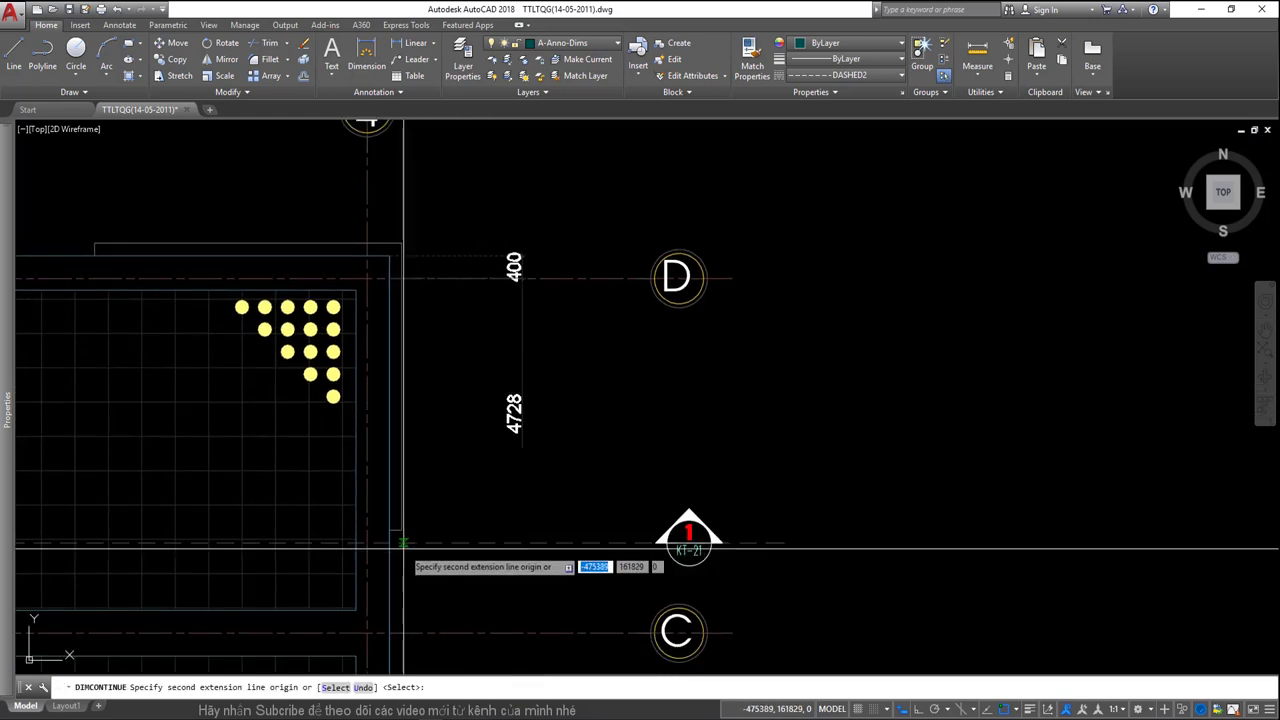
scroll(464, 562, "down", 2)
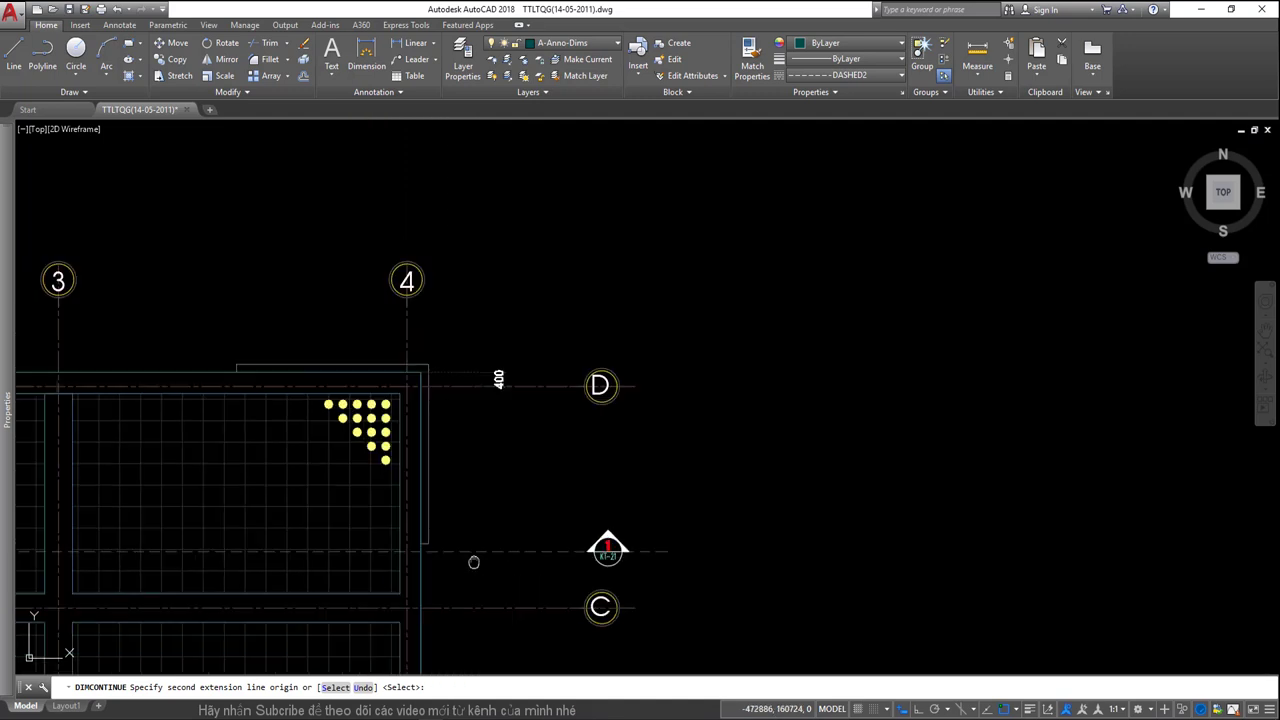
middle_click_drag(464, 618, 471, 556)
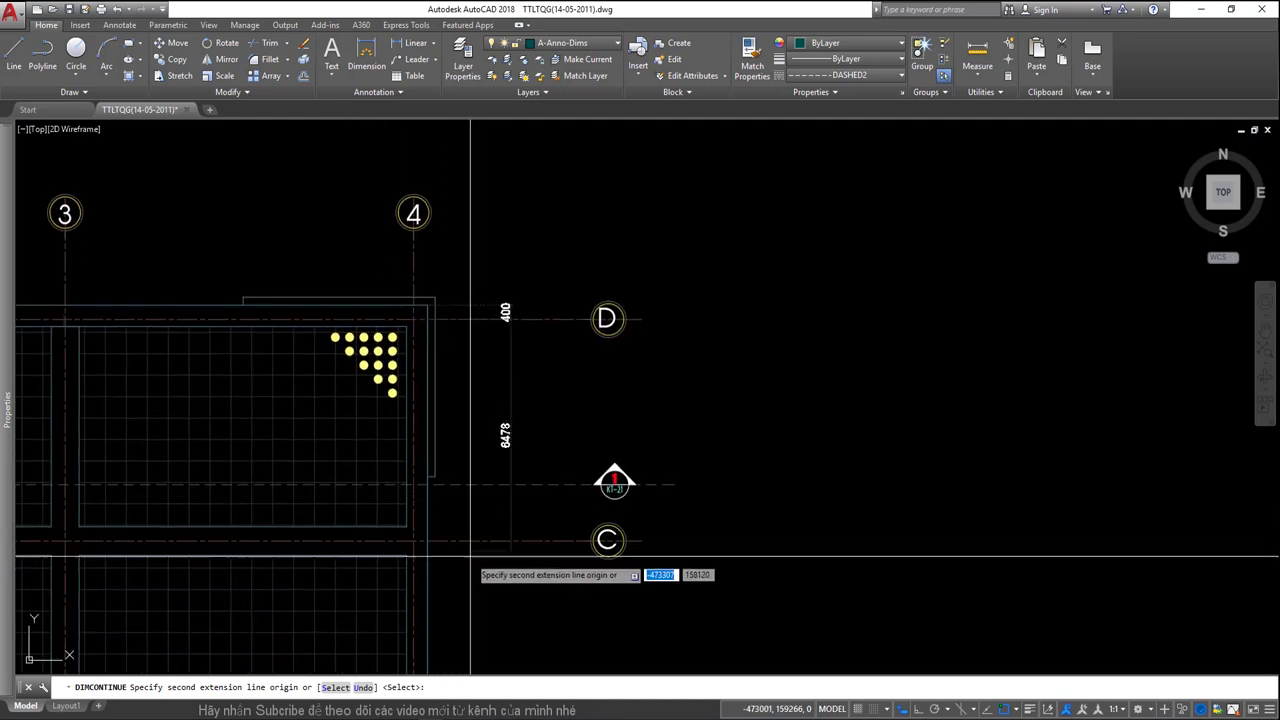
left_click(425, 540)
middle_click_drag(425, 540, 455, 347)
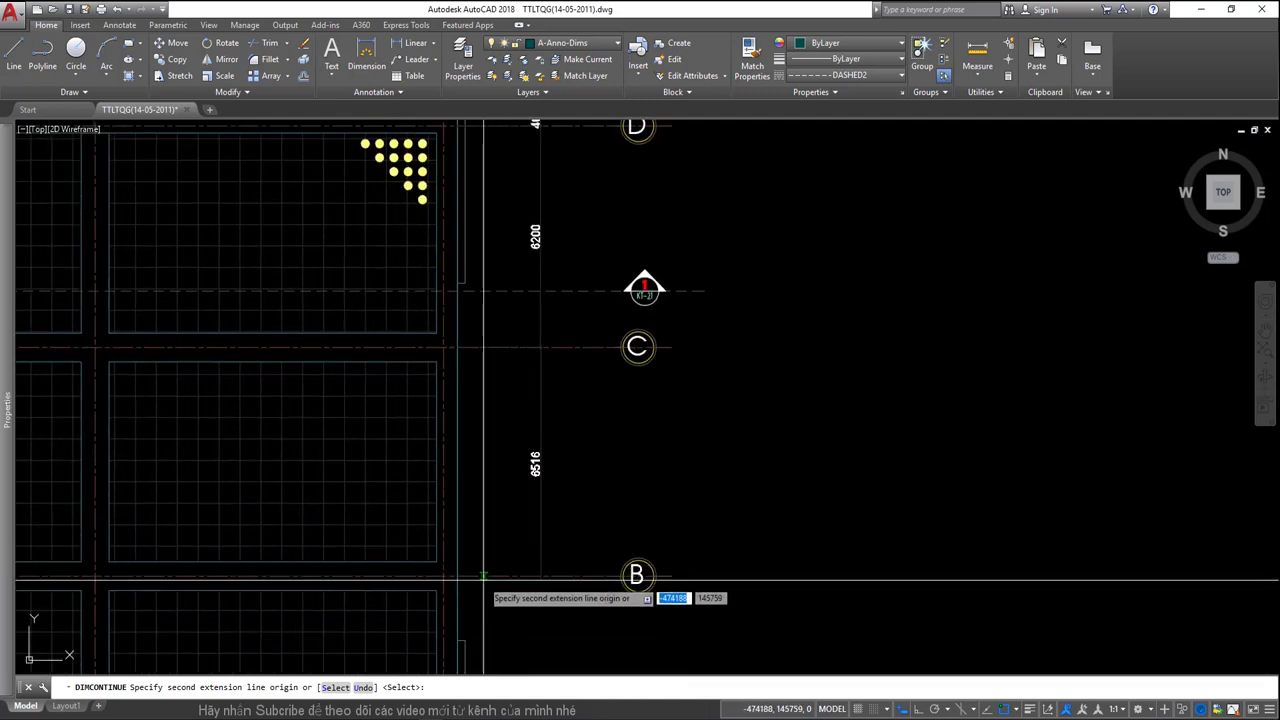
left_click(462, 554)
scroll(462, 554, "down", 4)
scroll(494, 551, "up", 5)
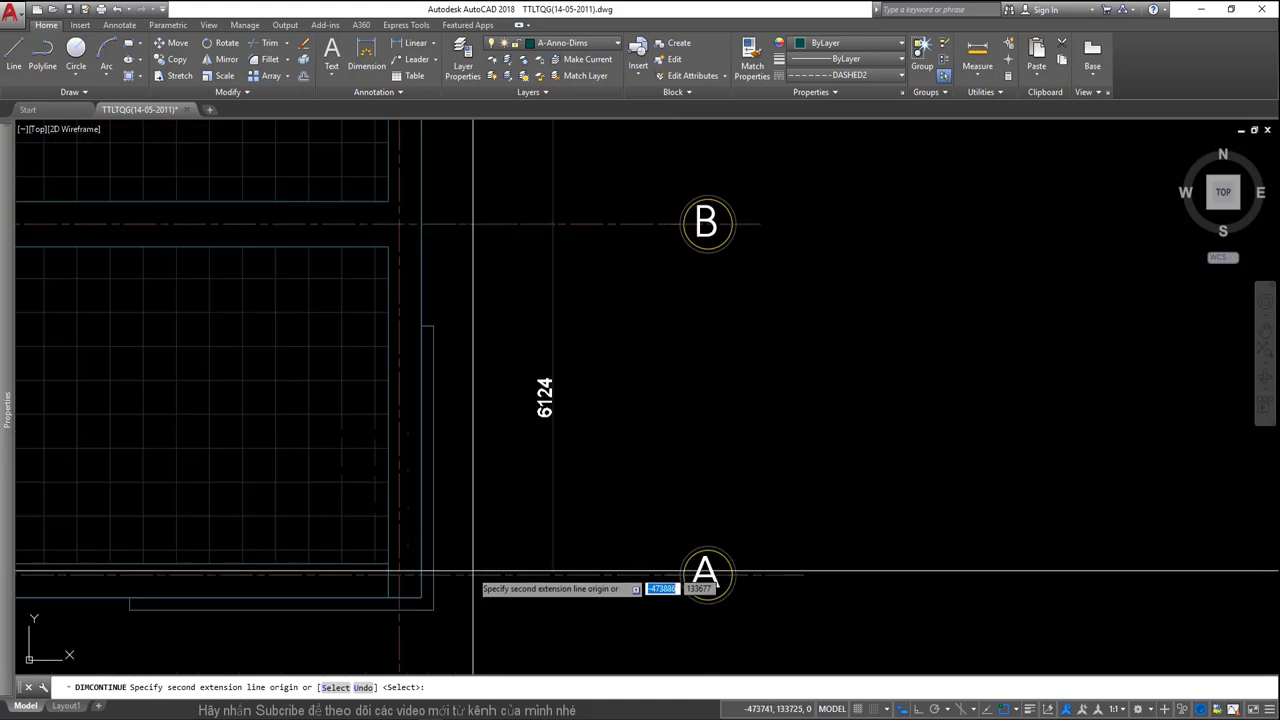
left_click(433, 576)
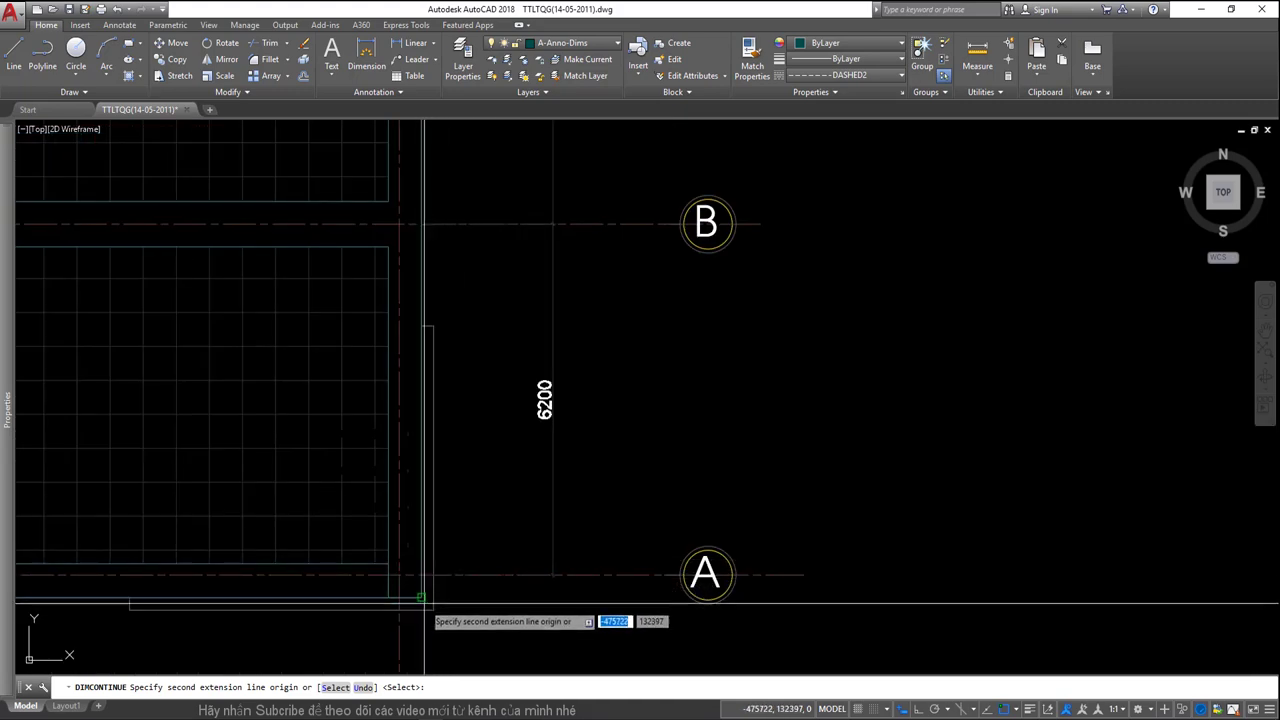
key("Escape")
scroll(421, 597, "down", 4)
middle_click_drag(392, 443, 928, 492)
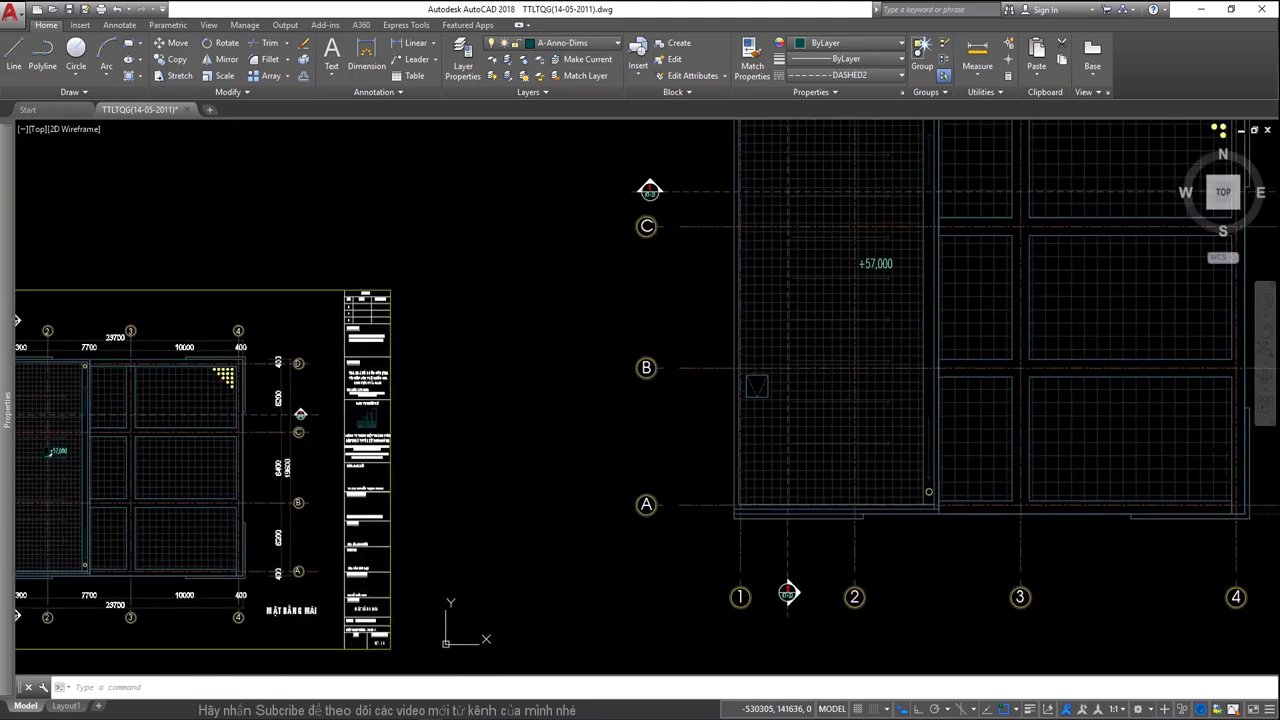
scroll(242, 563, "up", 4)
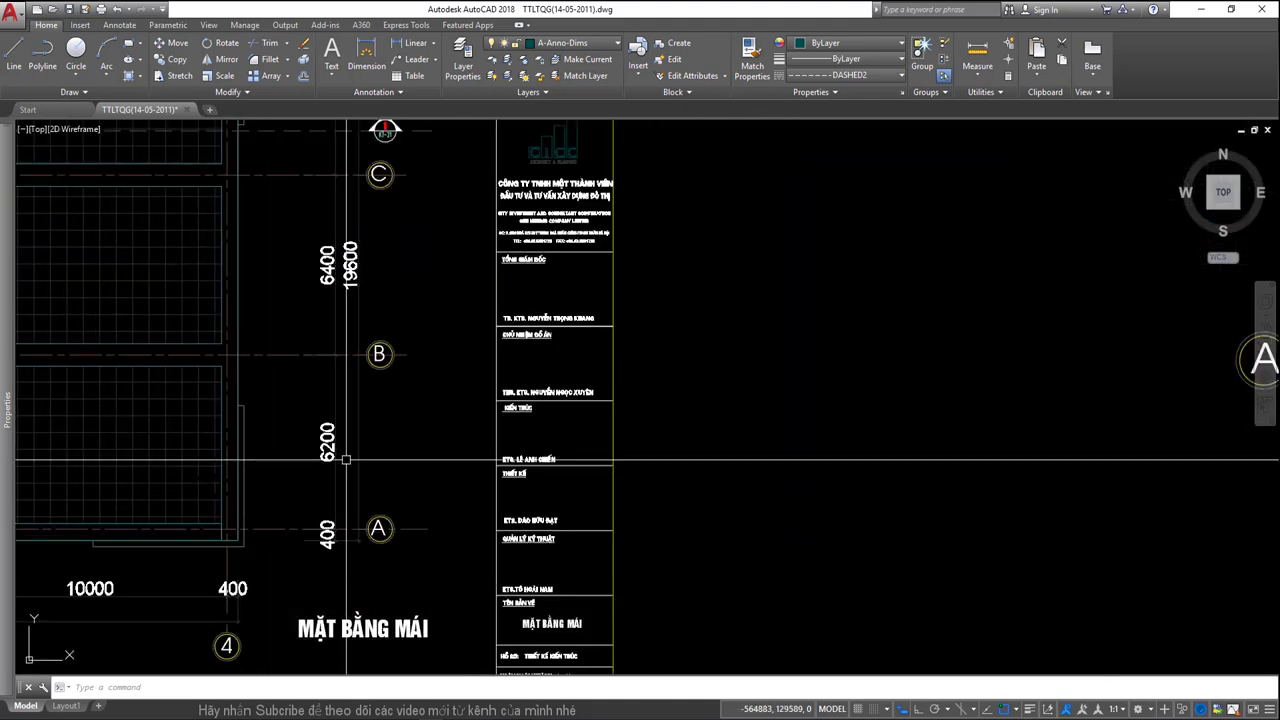
middle_click_drag(381, 270, 391, 305)
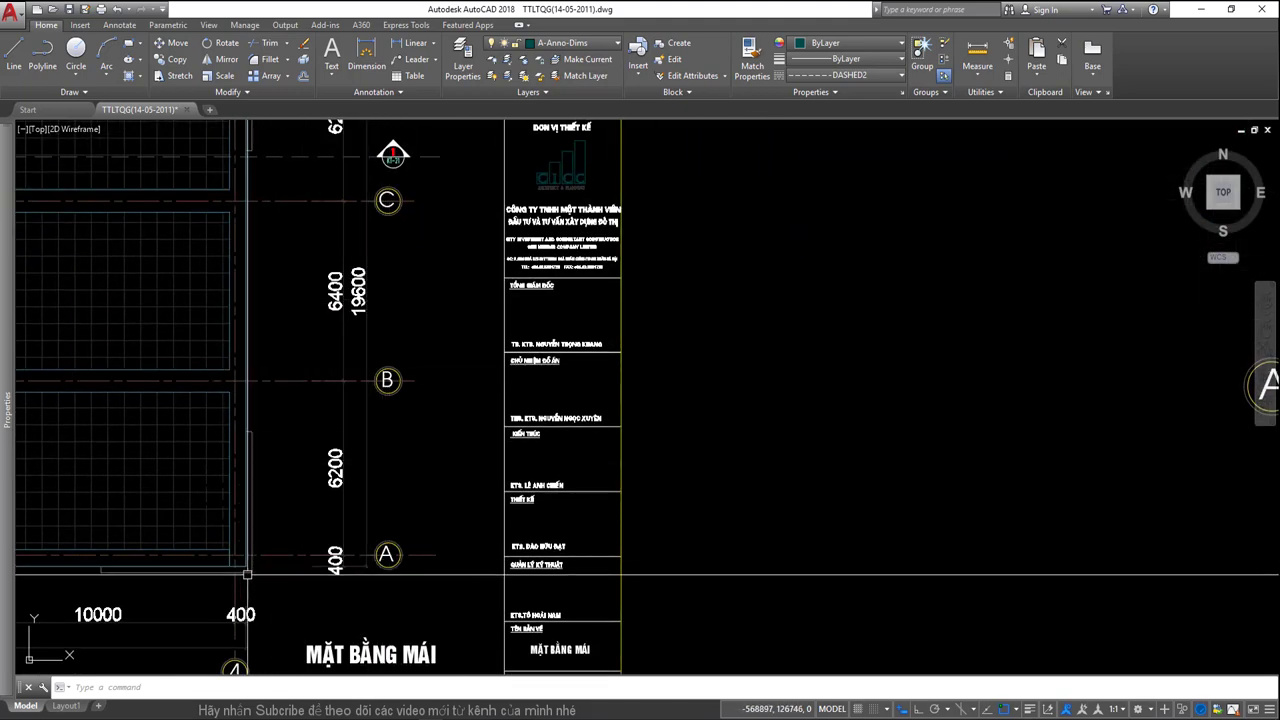
scroll(247, 575, "up", 2)
scroll(247, 563, "down", 4)
middle_click_drag(247, 563, 300, 500)
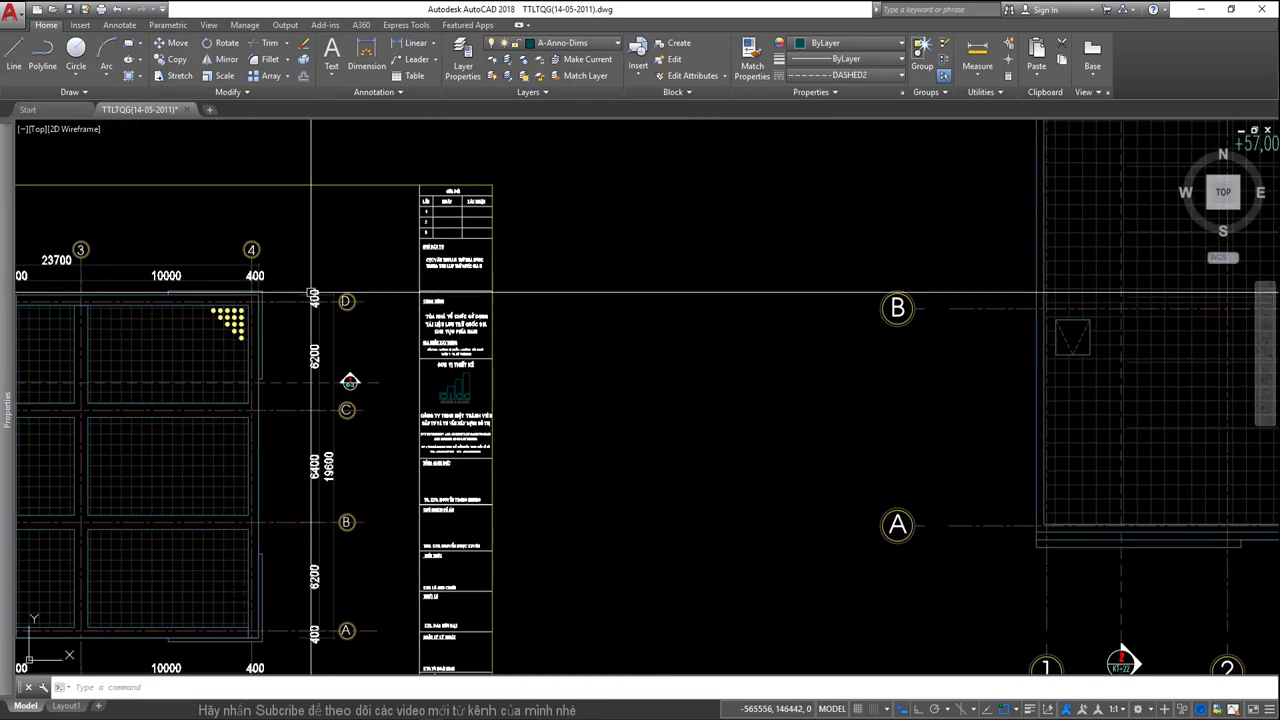
scroll(360, 477, "up", 3)
scroll(360, 477, "down", 2)
scroll(360, 477, "up", 4)
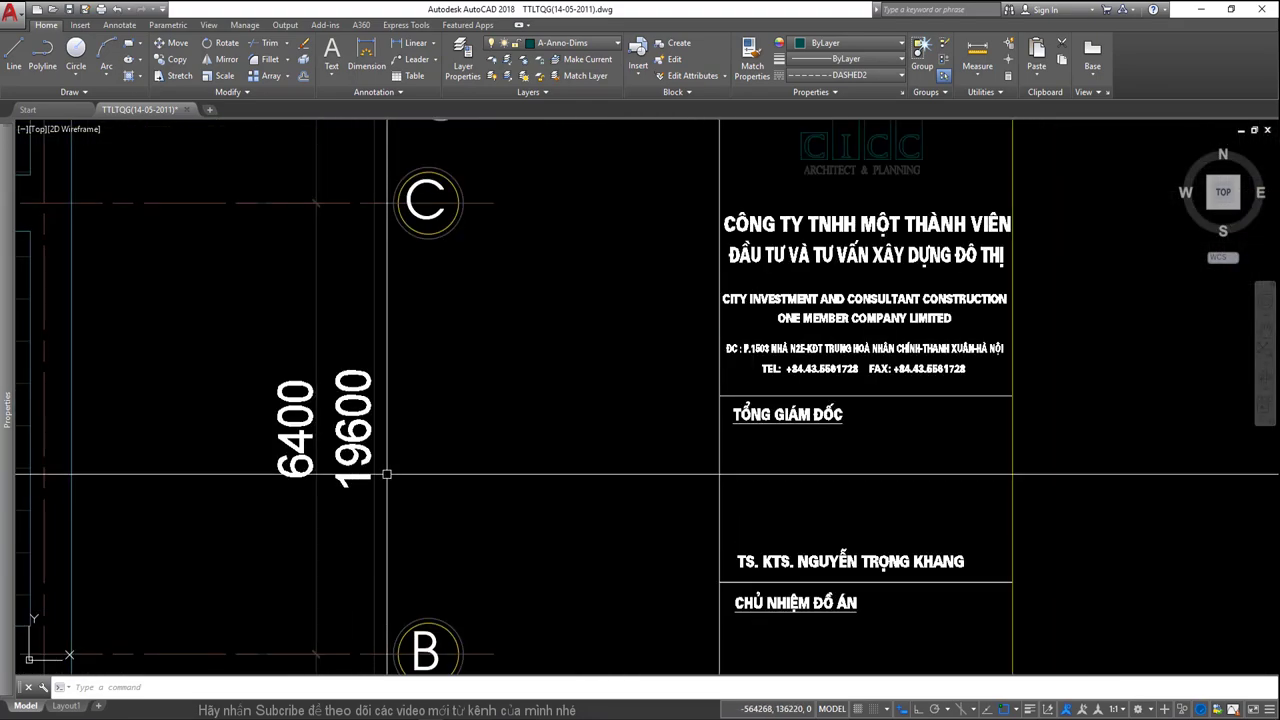
scroll(386, 471, "down", 2)
scroll(386, 471, "down", 2)
middle_click_drag(681, 372, 532, 336)
scroll(691, 283, "down", 3)
scroll(480, 291, "up", 2)
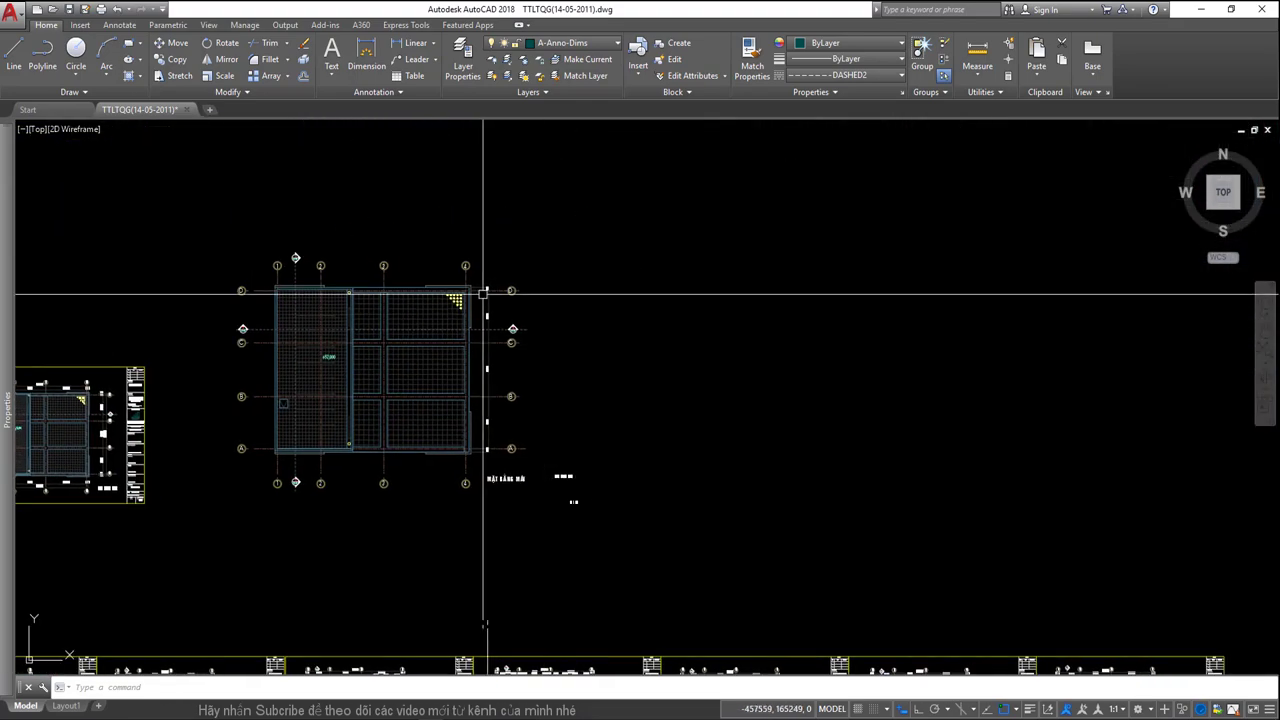
scroll(466, 289, "up", 2)
scroll(490, 313, "up", 2)
scroll(490, 313, "down", 3)
scroll(618, 424, "up", 2)
type("DBA")
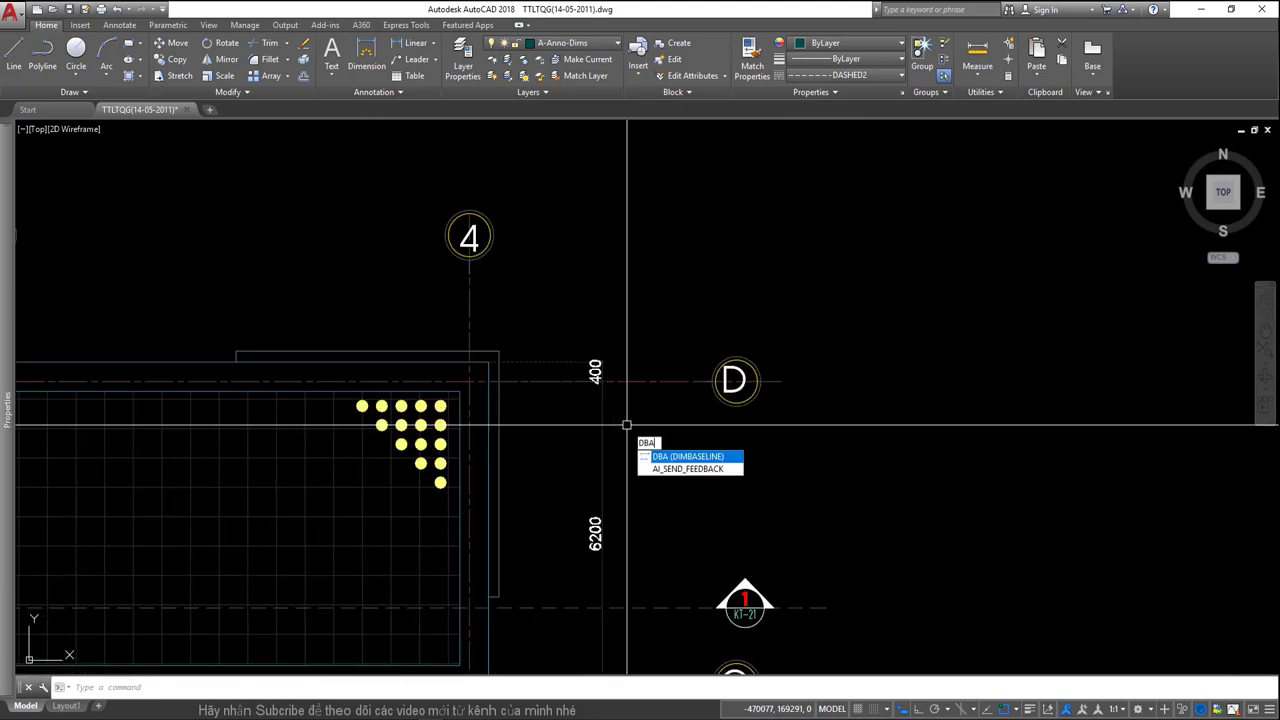
Try a baseline dimension from the last dimension, then cancel it.
key("Return")
scroll(606, 414, "up", 3)
scroll(374, 408, "up", 1)
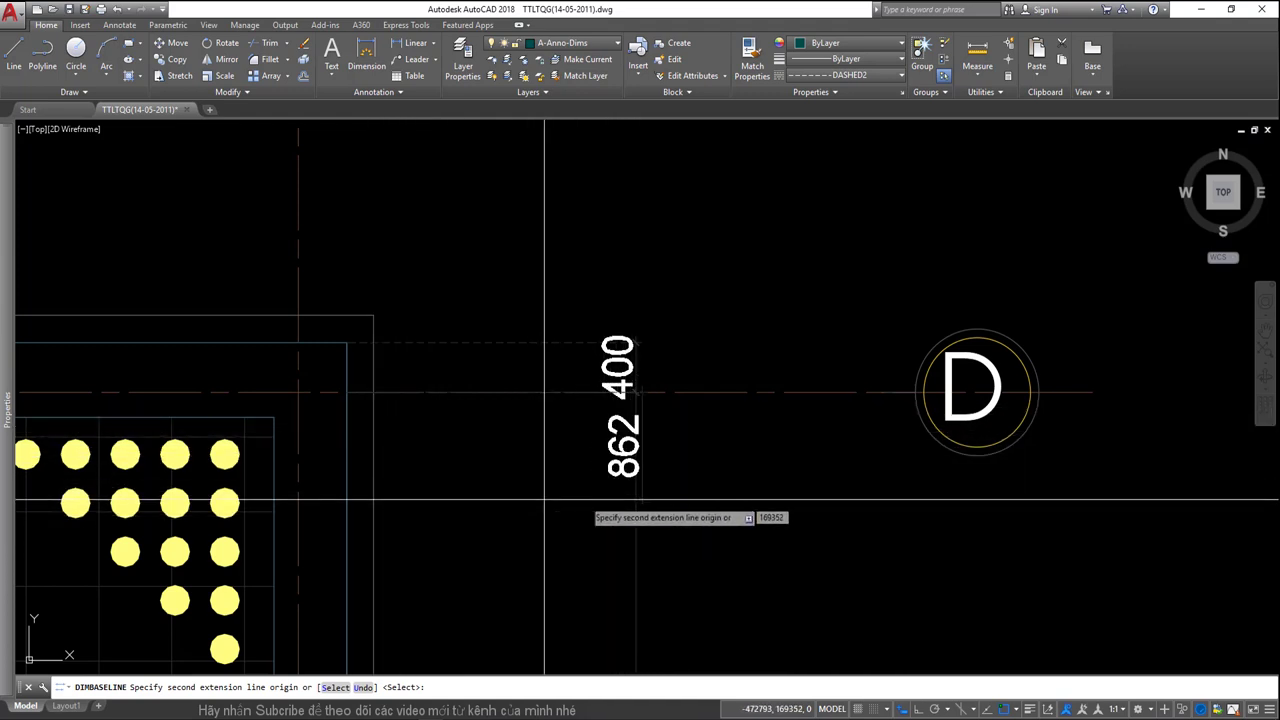
key("Escape")
scroll(600, 323, "down", 4)
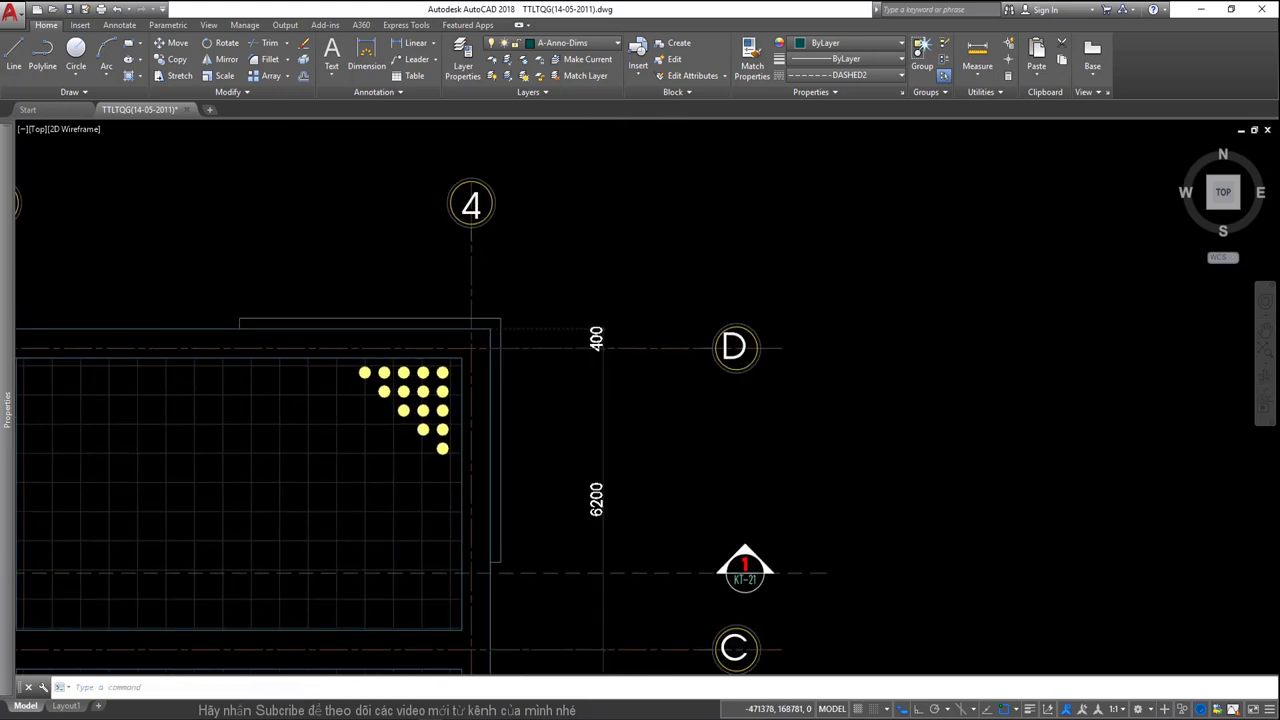
scroll(582, 415, "down", 5)
scroll(588, 390, "up", 3)
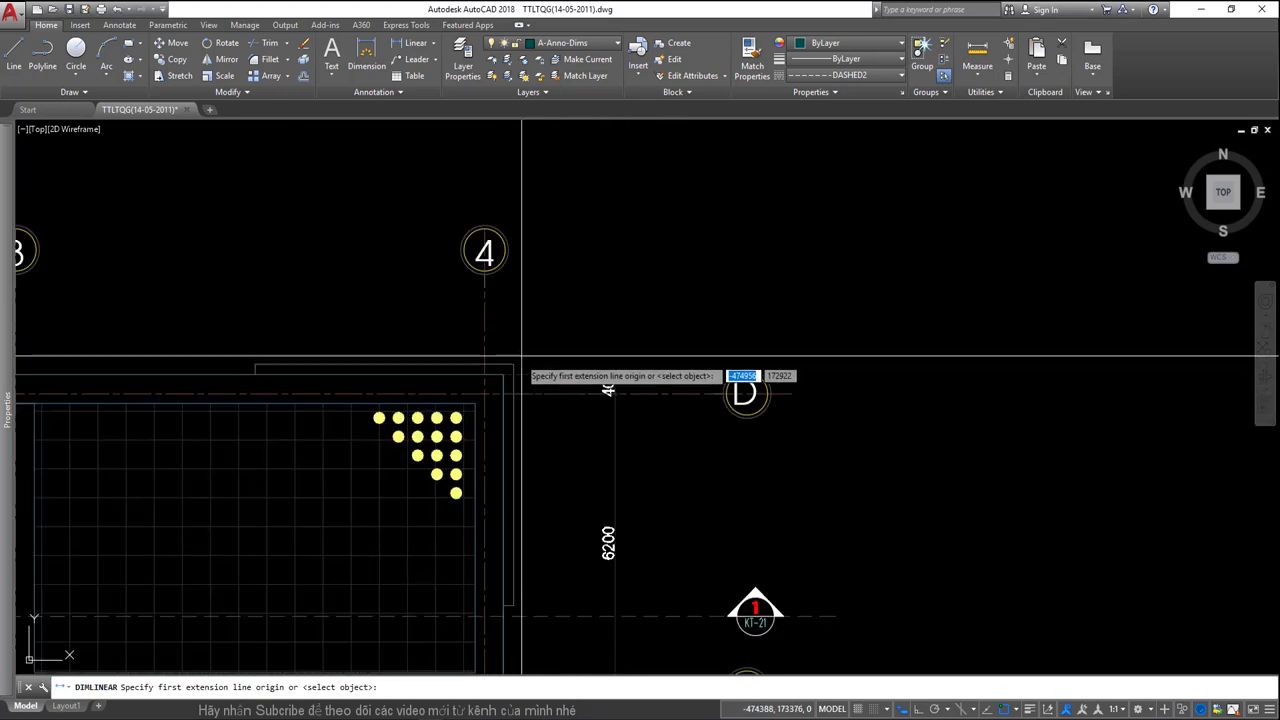
Dimension the plan edge from grid D to grid A as 19600, beside the bay dimensions.
left_click(508, 380)
scroll(508, 380, "down", 3)
scroll(529, 484, "down", 1)
scroll(530, 490, "up", 3)
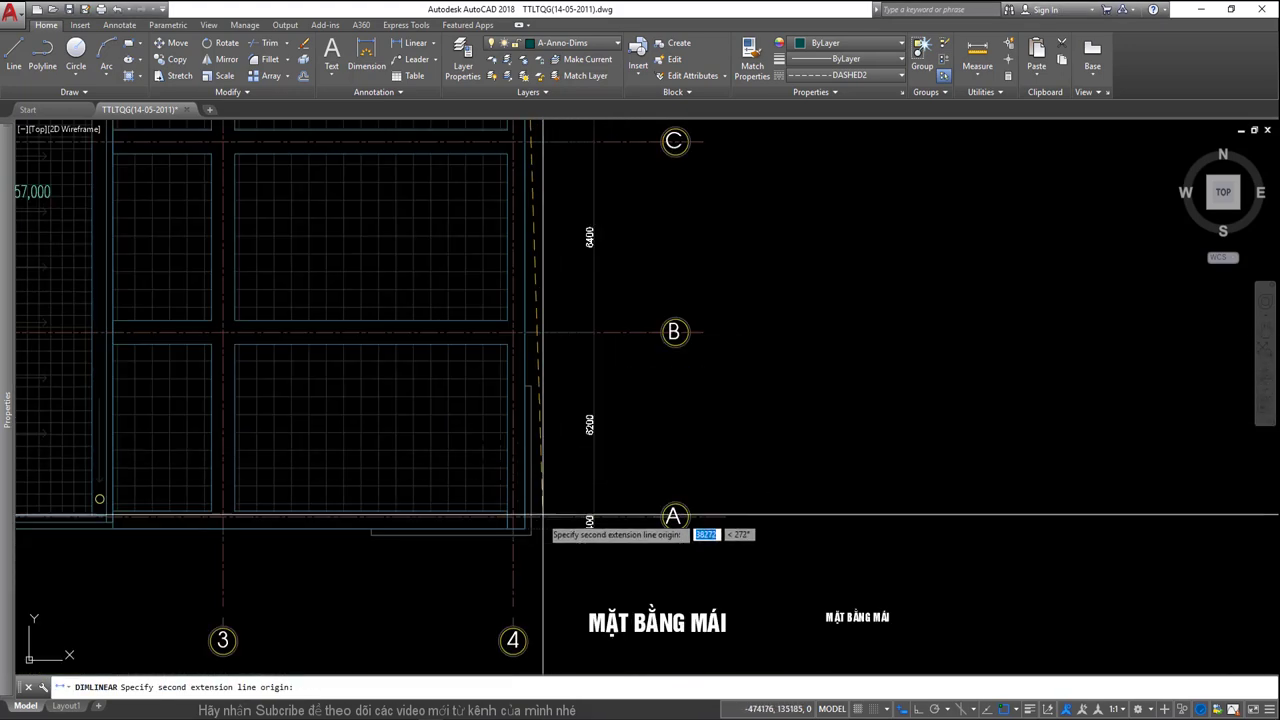
scroll(545, 522, "up", 3)
left_click(487, 527)
scroll(613, 527, "down", 5)
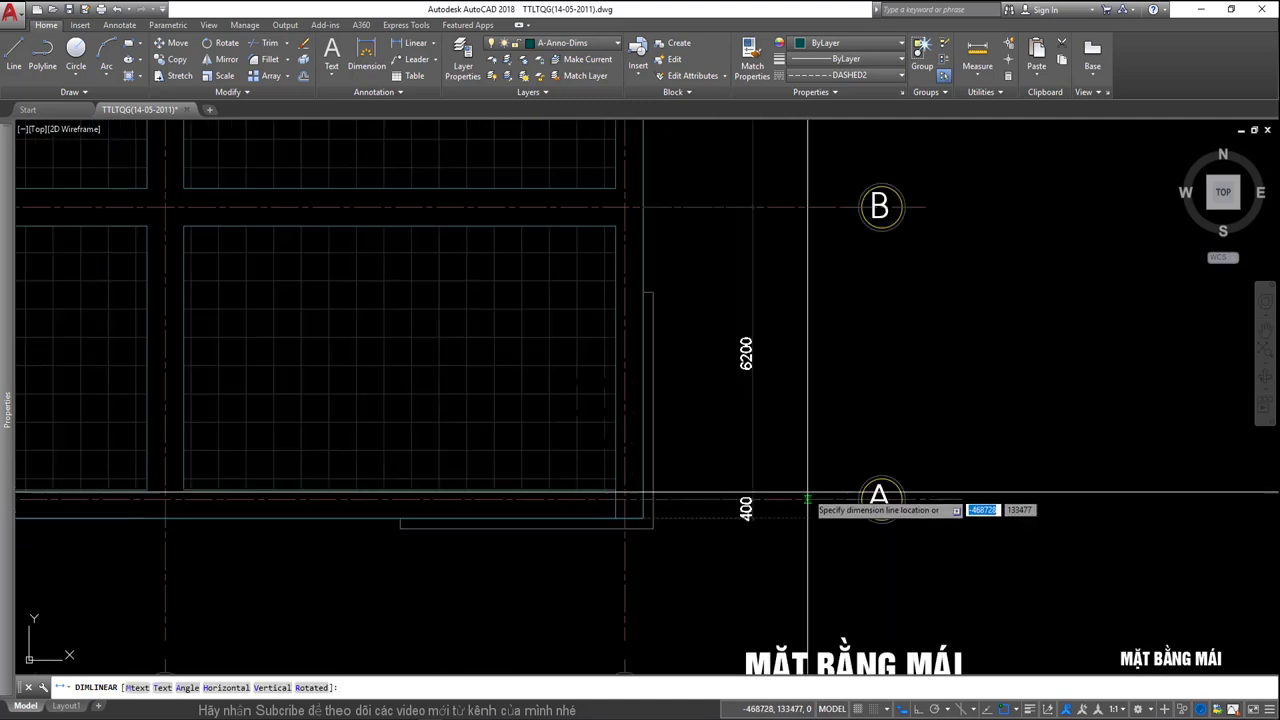
scroll(673, 545, "down", 2)
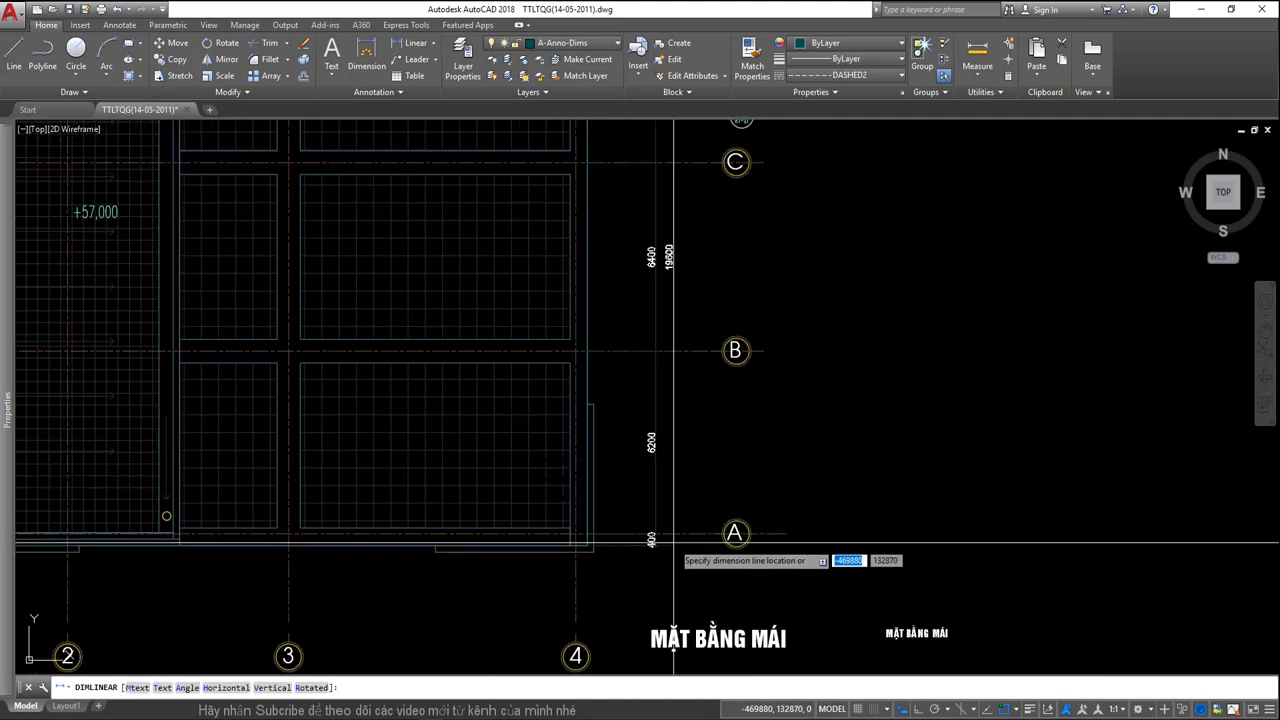
left_click(673, 545)
scroll(663, 306, "up", 3)
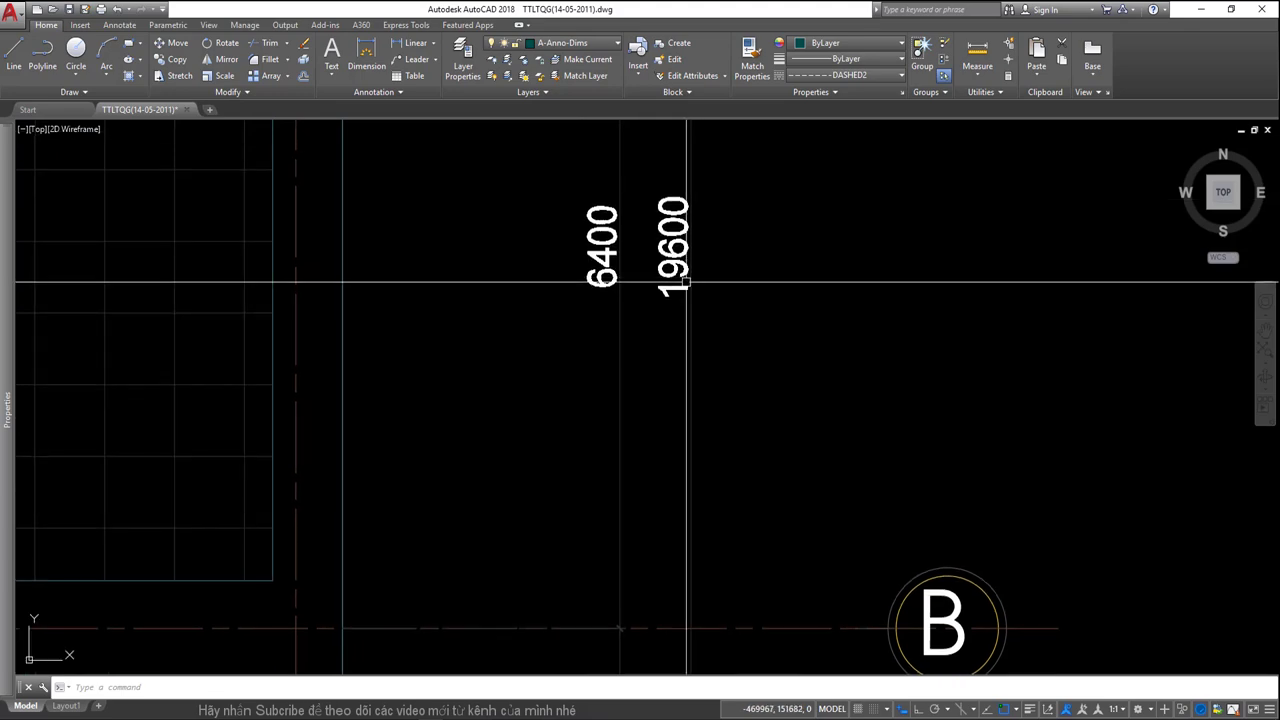
scroll(451, 406, "down", 8)
scroll(380, 371, "up", 4)
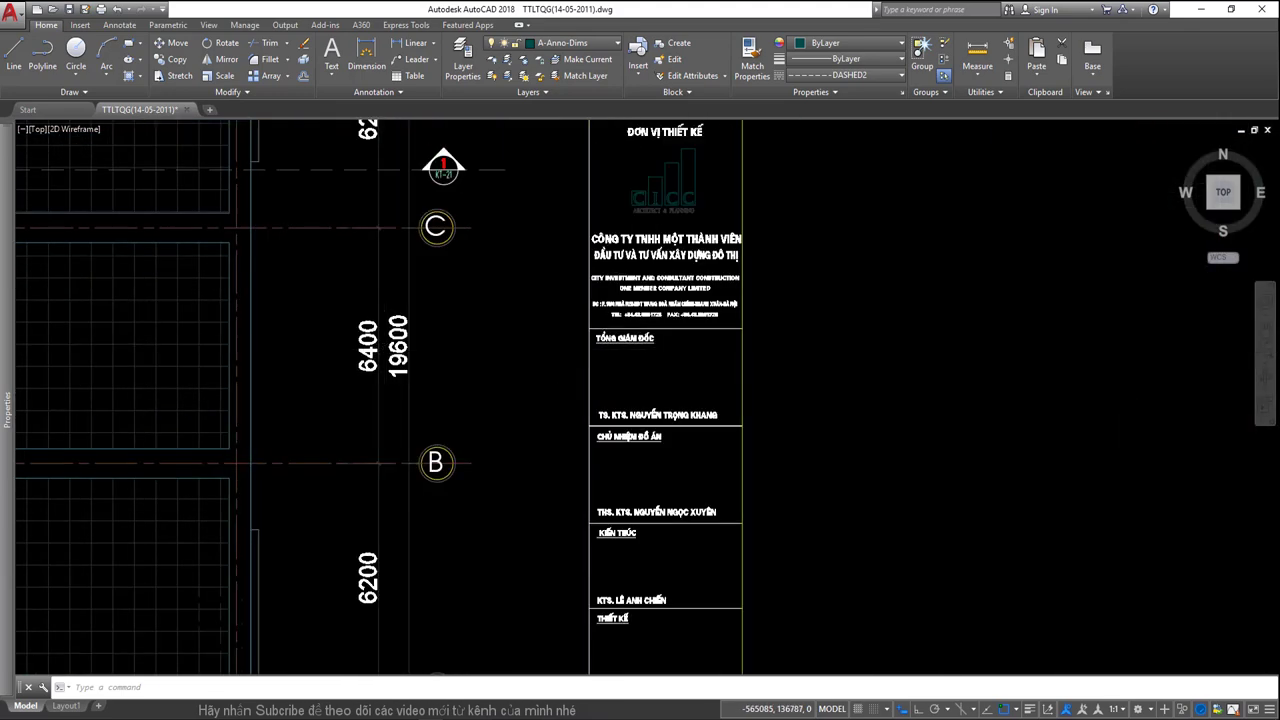
scroll(467, 372, "down", 4)
middle_click_drag(467, 372, 247, 478)
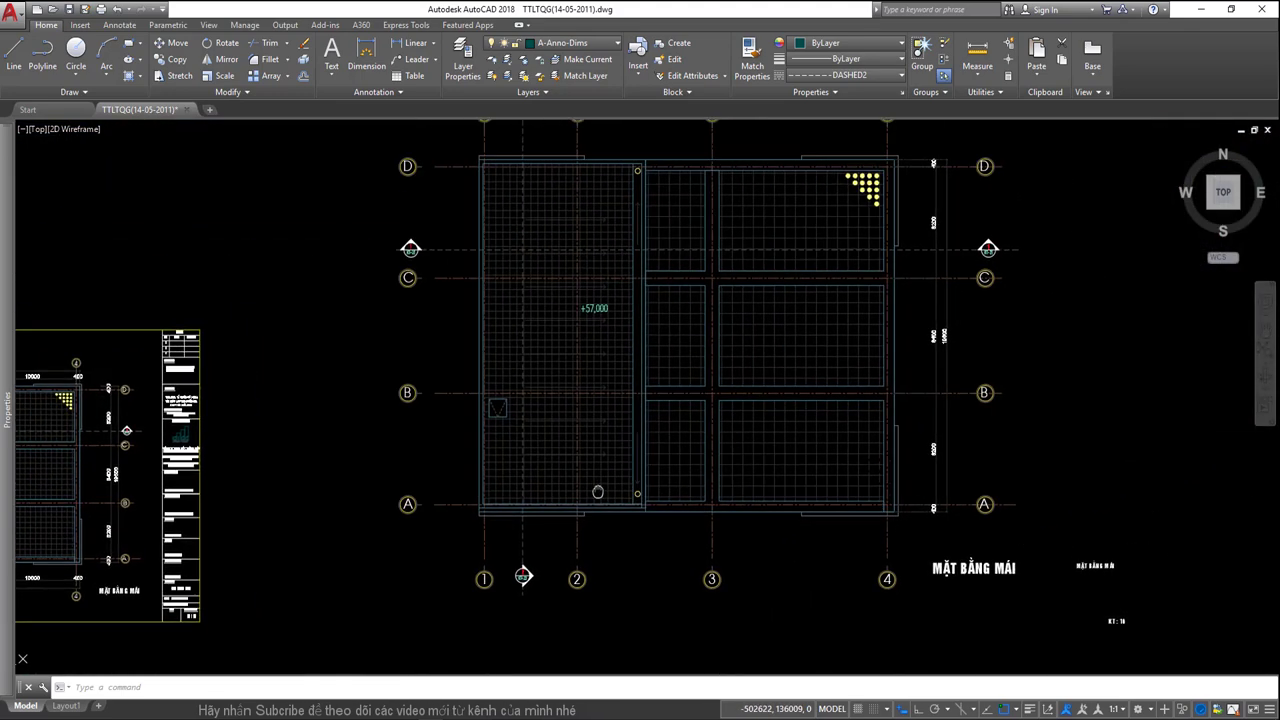
middle_click_drag(823, 454, 449, 537)
scroll(723, 414, "down", 1)
scroll(728, 414, "down", 1)
scroll(728, 414, "down", 2)
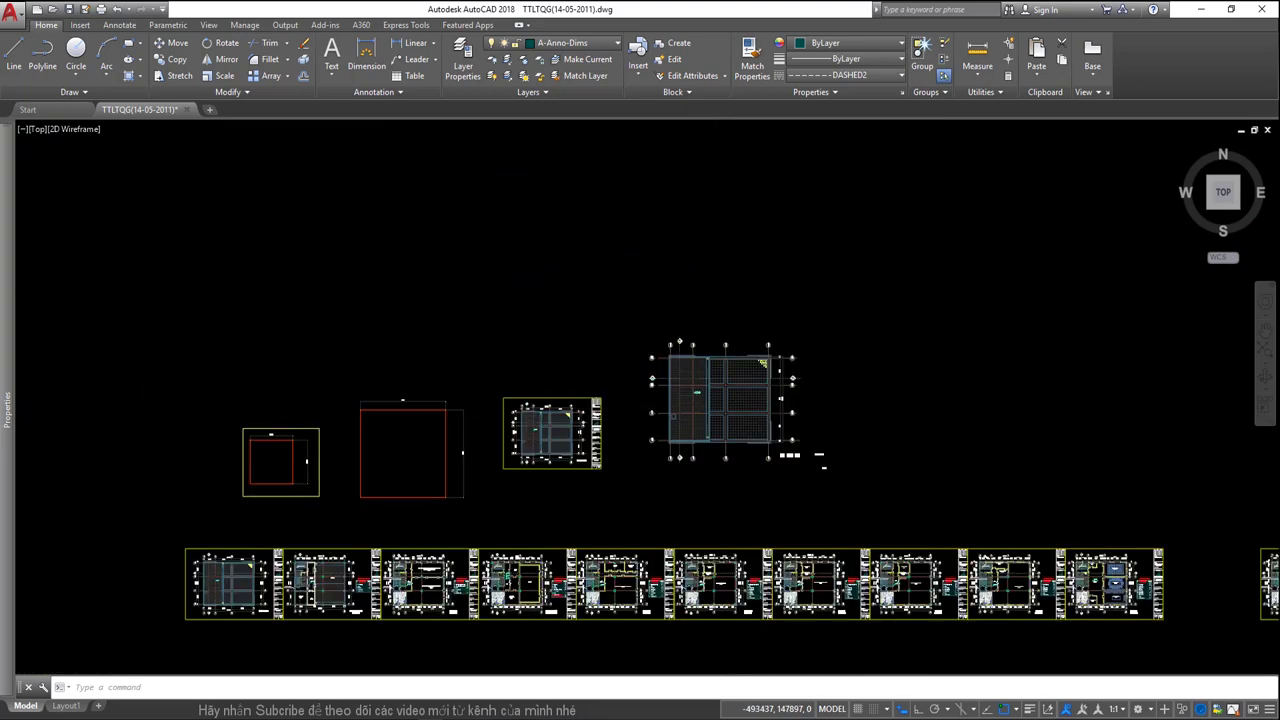
scroll(664, 462, "down", 2)
scroll(660, 464, "up", 2)
middle_click_drag(661, 467, 659, 449)
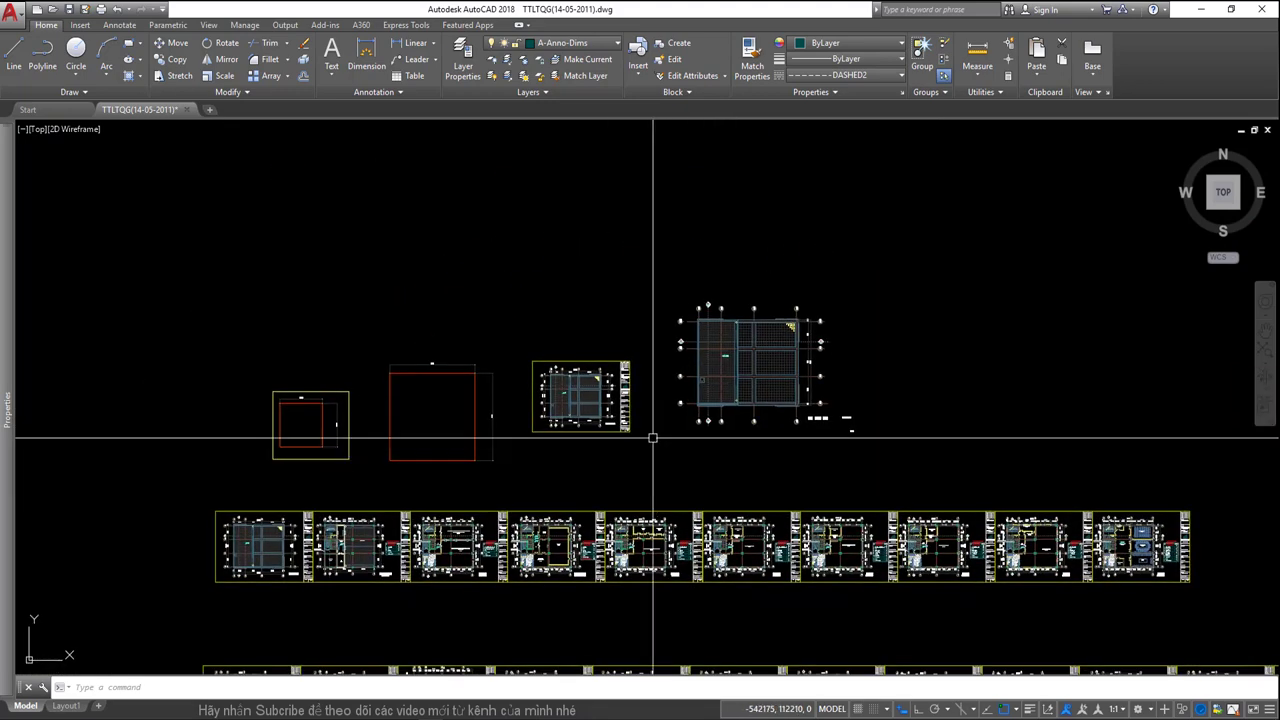
scroll(680, 407, "up", 2)
scroll(680, 400, "up", 2)
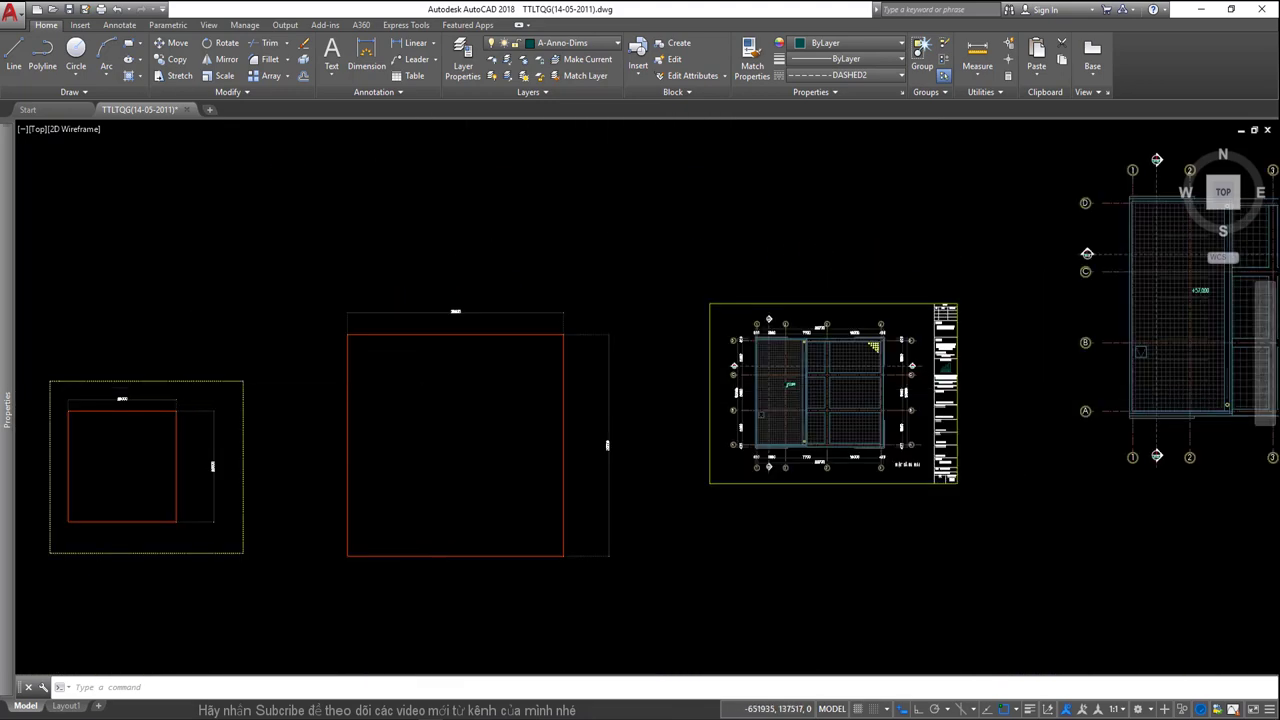
scroll(663, 429, "down", 2)
middle_click_drag(663, 429, 570, 480)
middle_click_drag(895, 443, 586, 449)
scroll(586, 449, "down", 3)
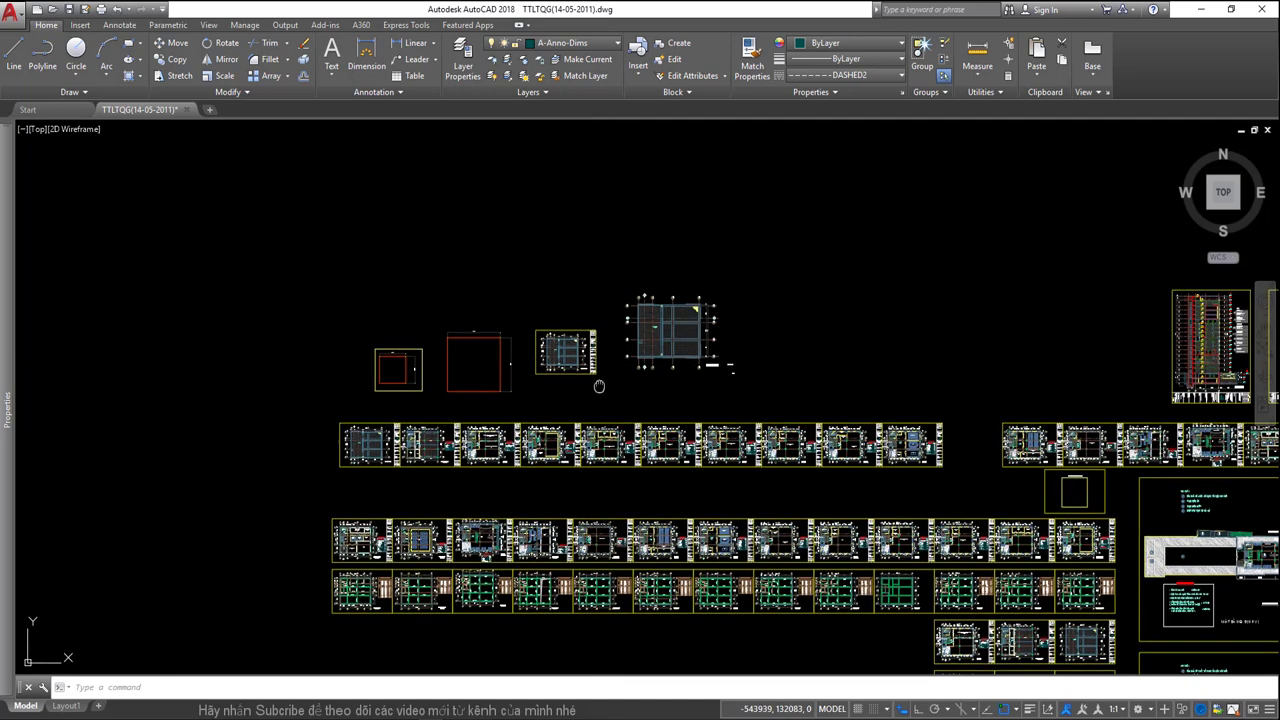
middle_click_drag(467, 344, 435, 408)
scroll(440, 410, "up", 3)
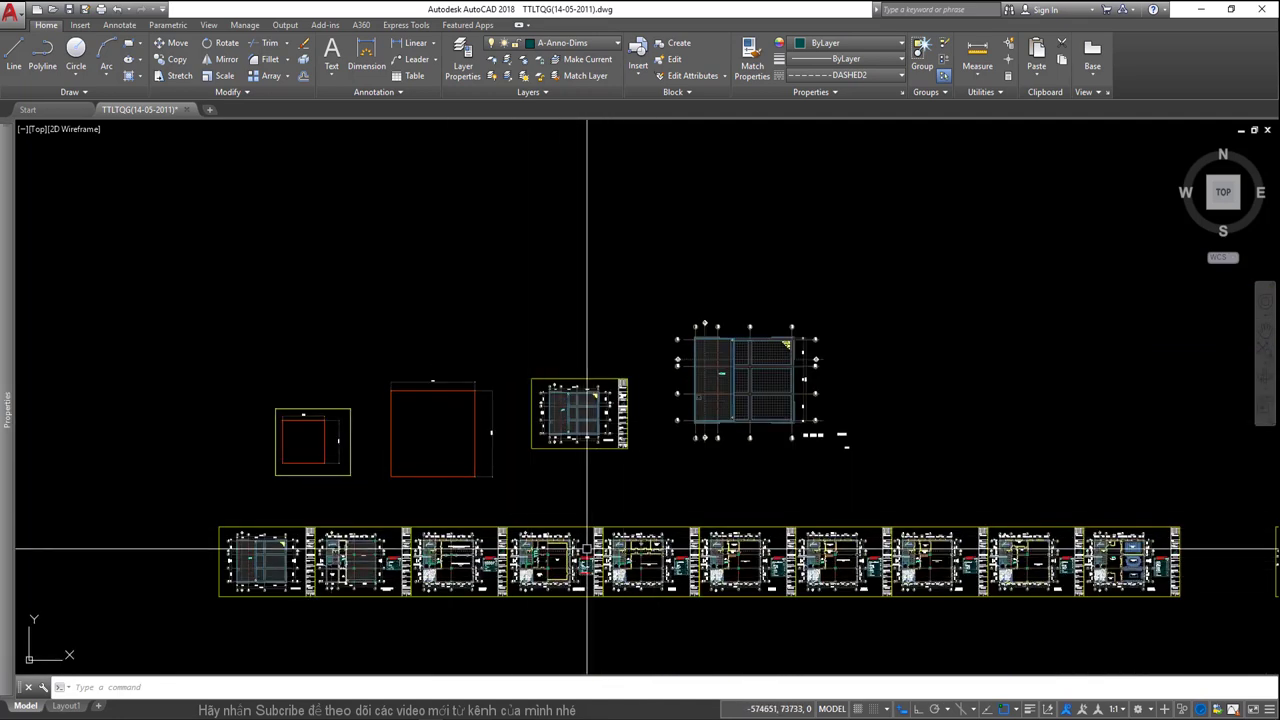
middle_click_drag(591, 503, 585, 514)
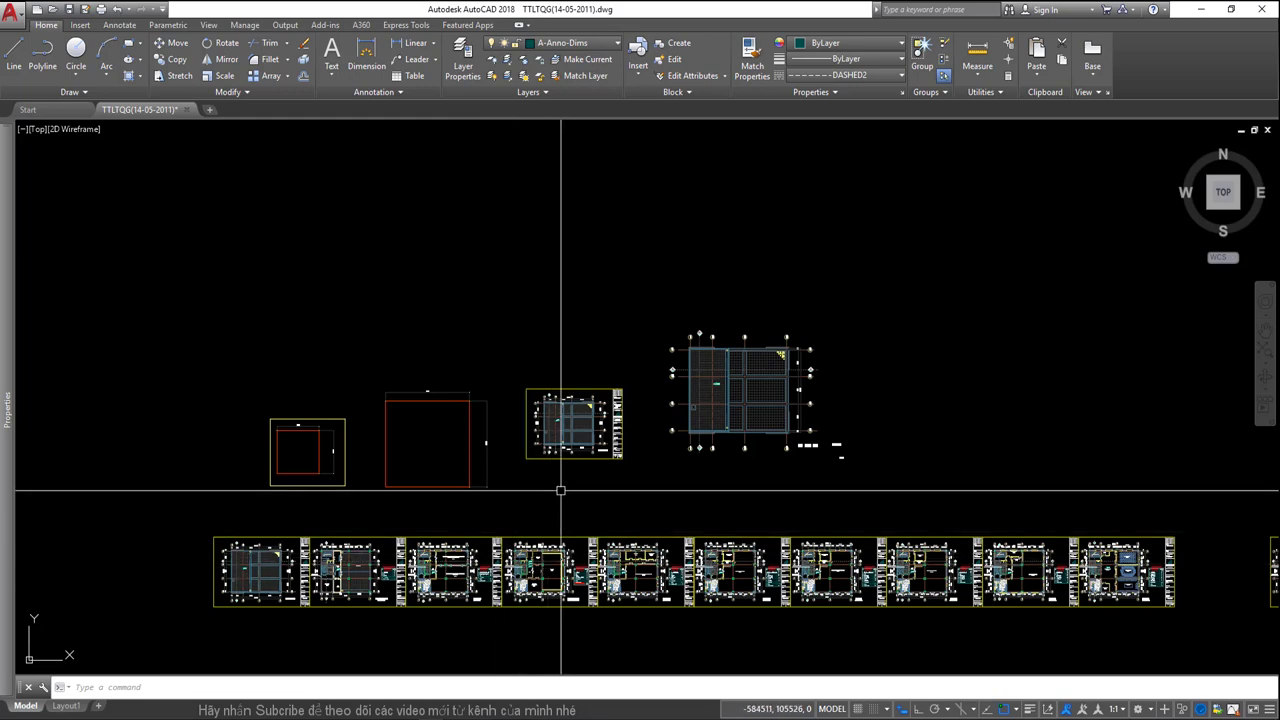
scroll(680, 550, "up", 2)
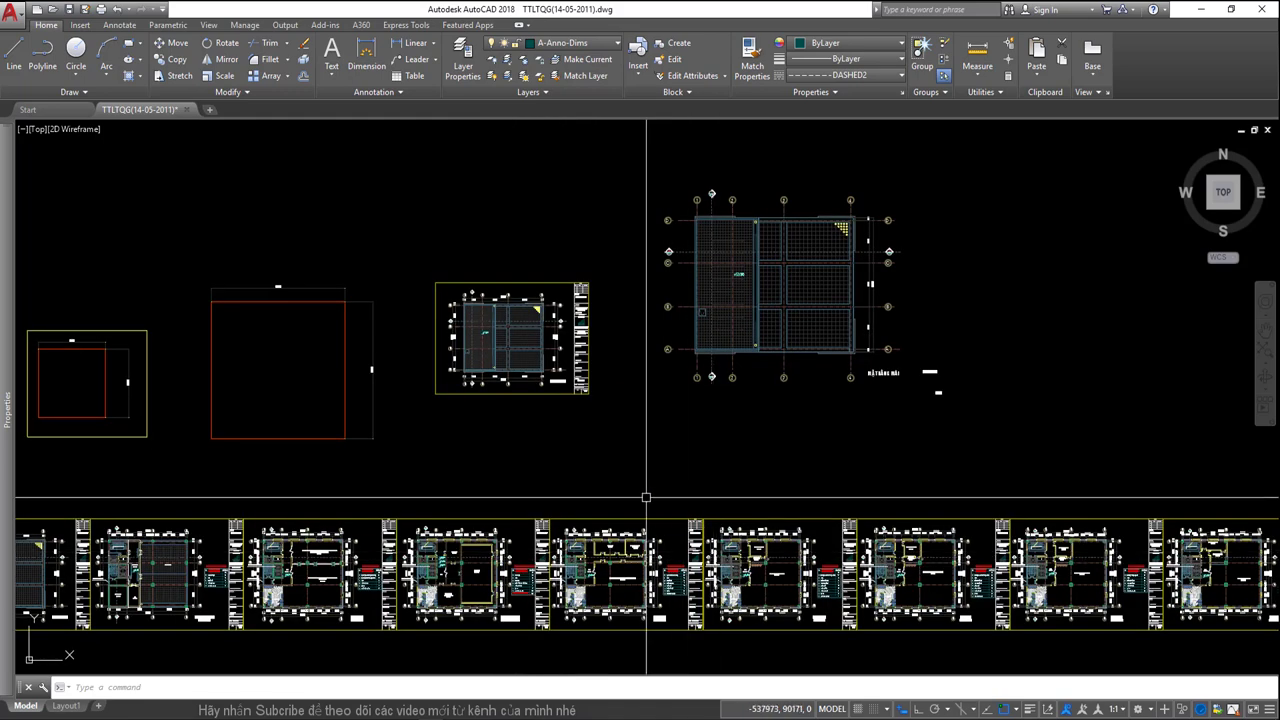
scroll(645, 497, "down", 2)
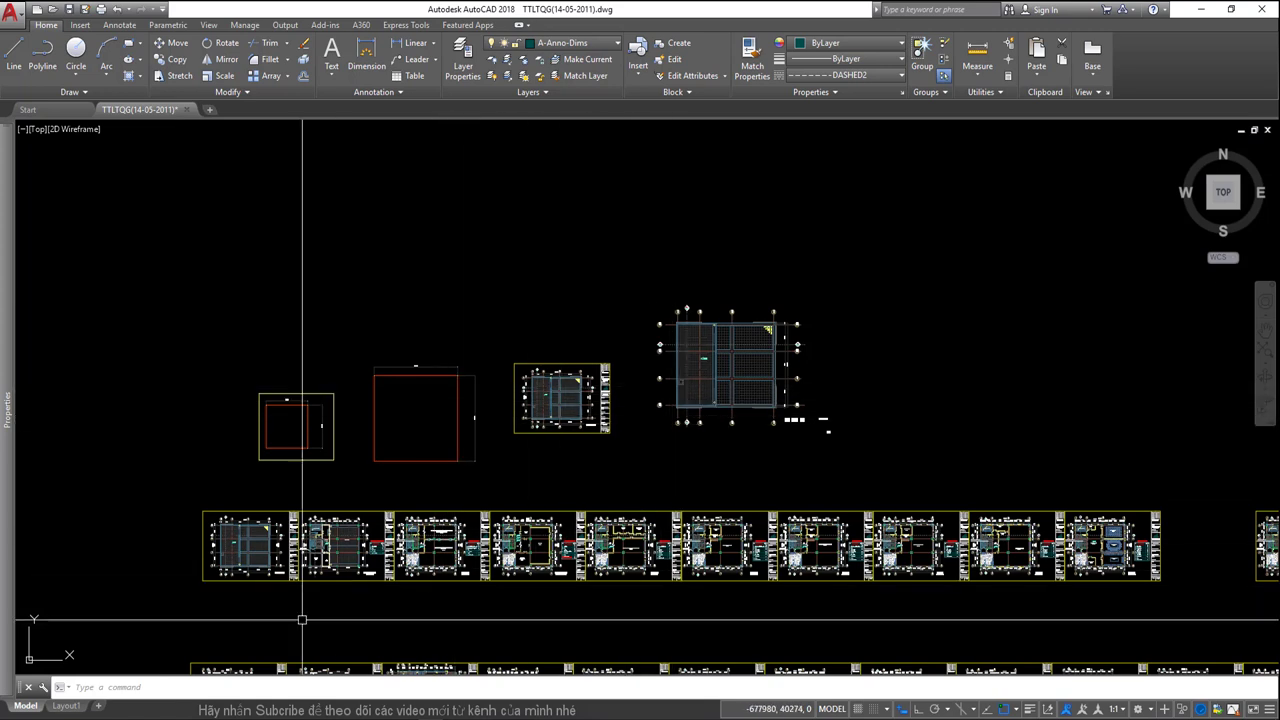
left_click(66, 706)
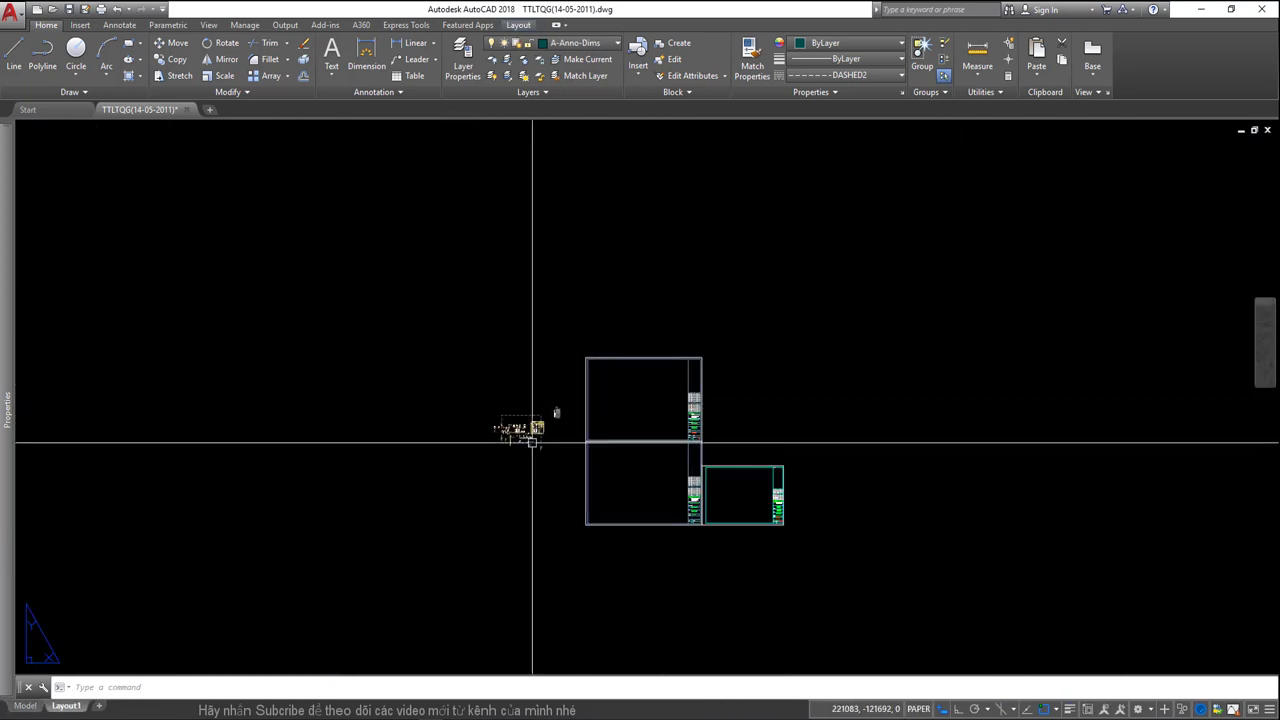
left_click(30, 706)
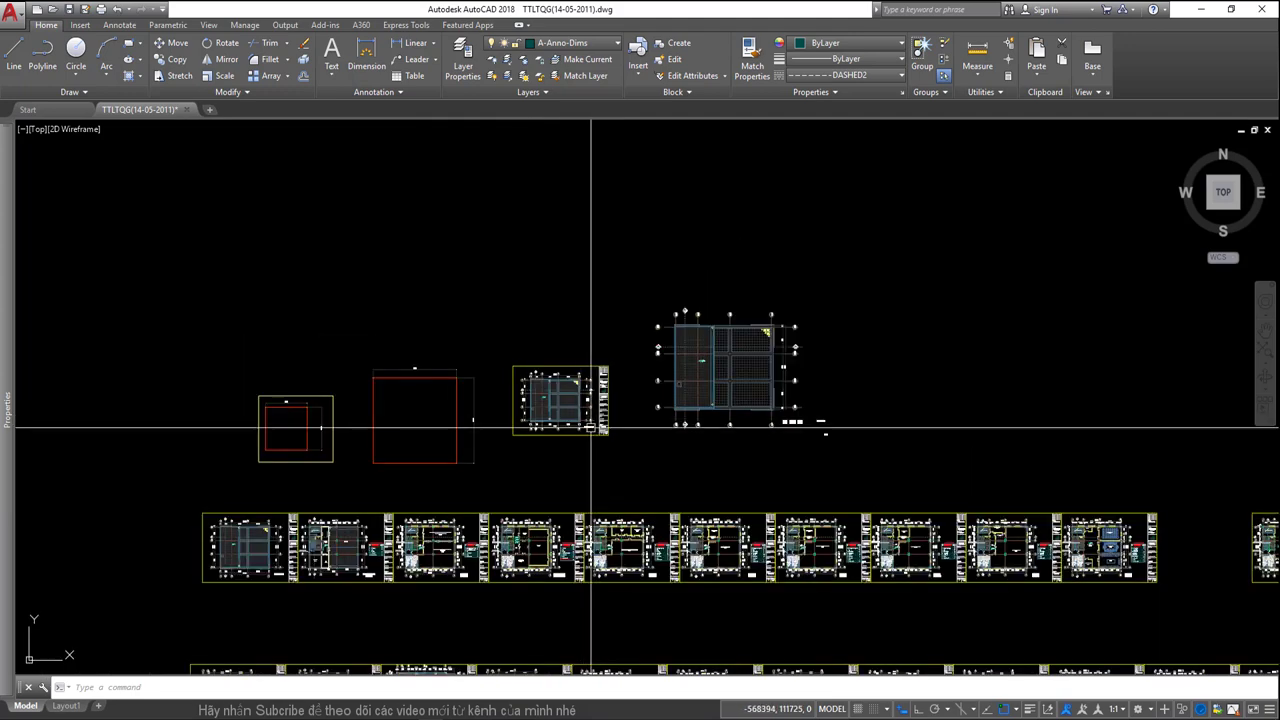
scroll(606, 452, "down", 2)
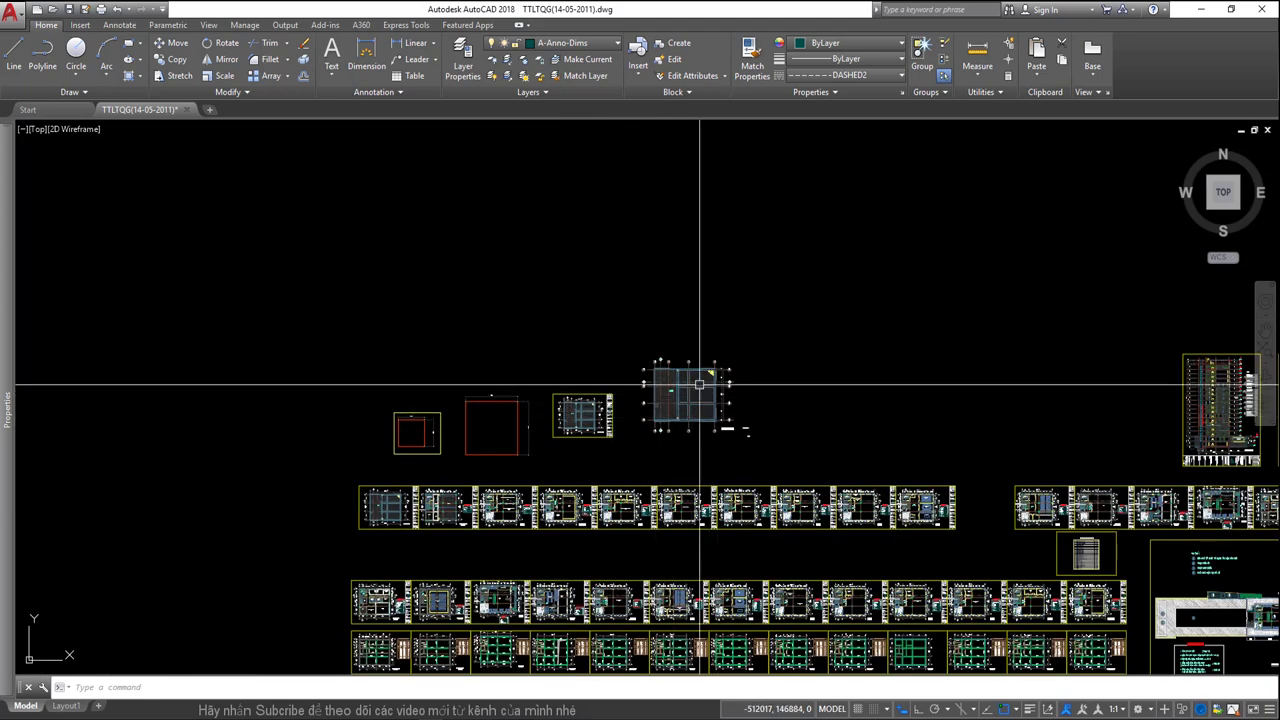
scroll(678, 397, "up", 2)
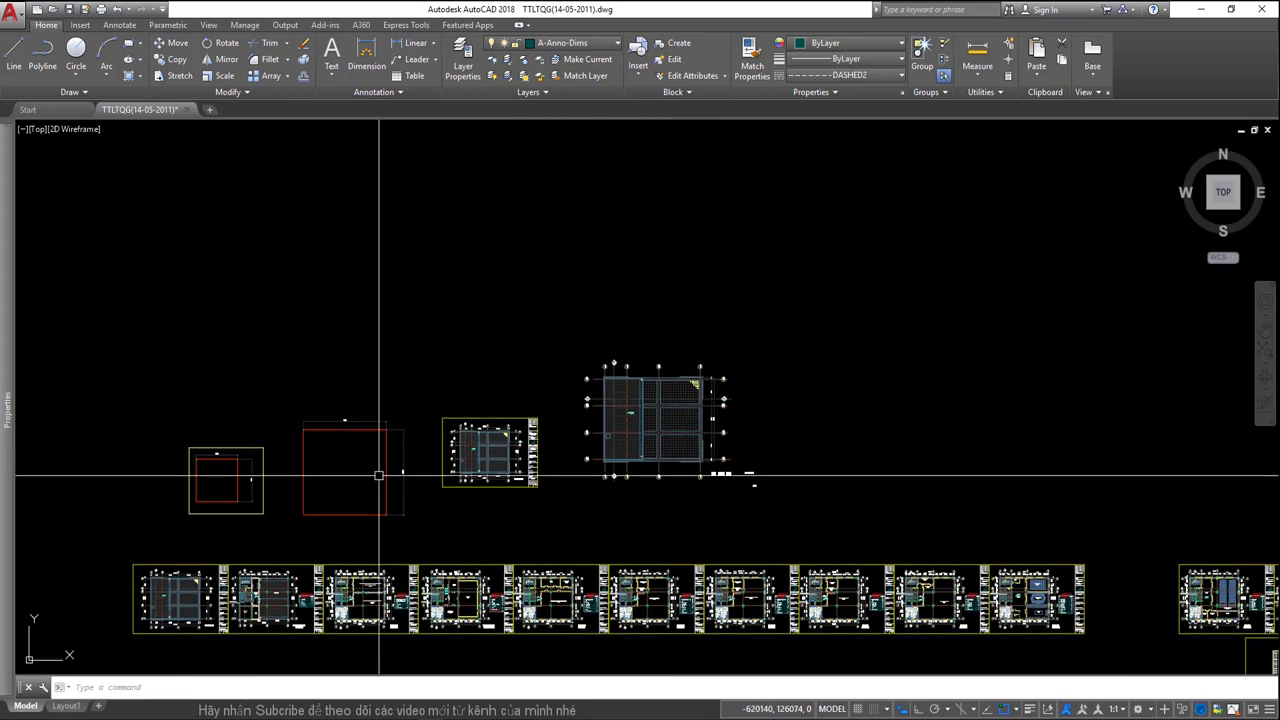
scroll(380, 464, "up", 2)
middle_click_drag(319, 448, 434, 417)
scroll(449, 366, "up", 1)
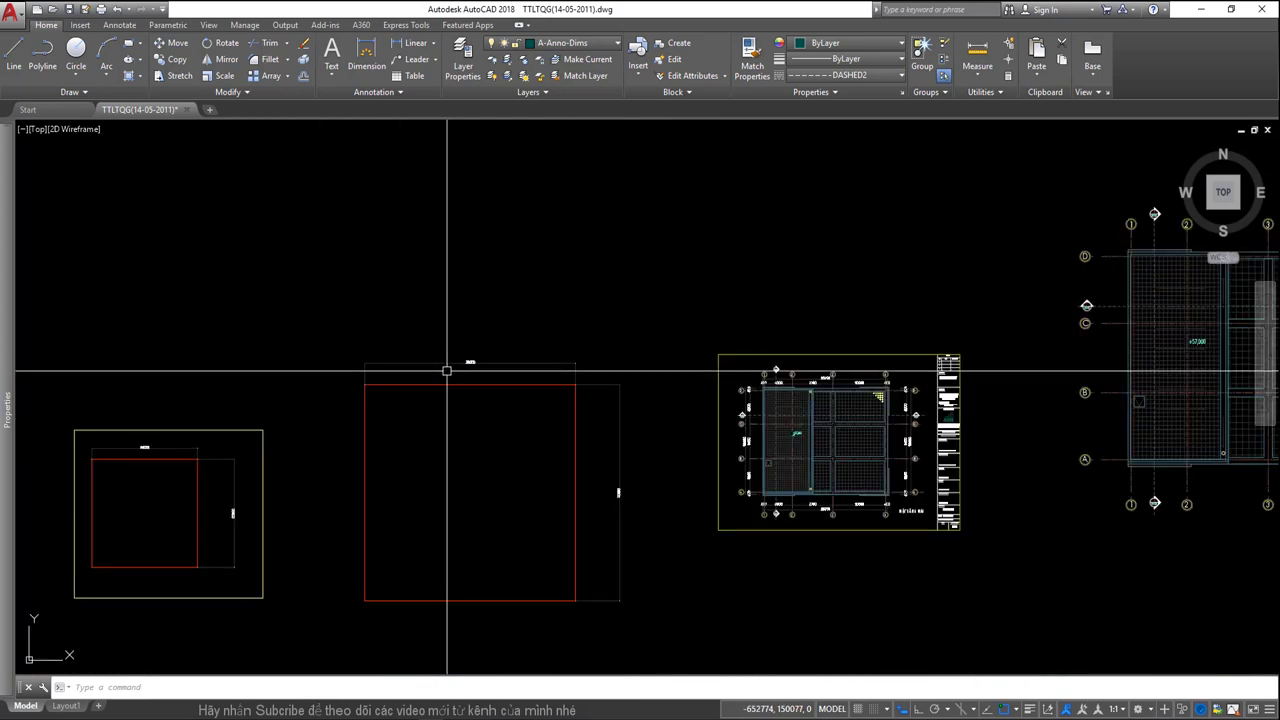
scroll(536, 442, "down", 1)
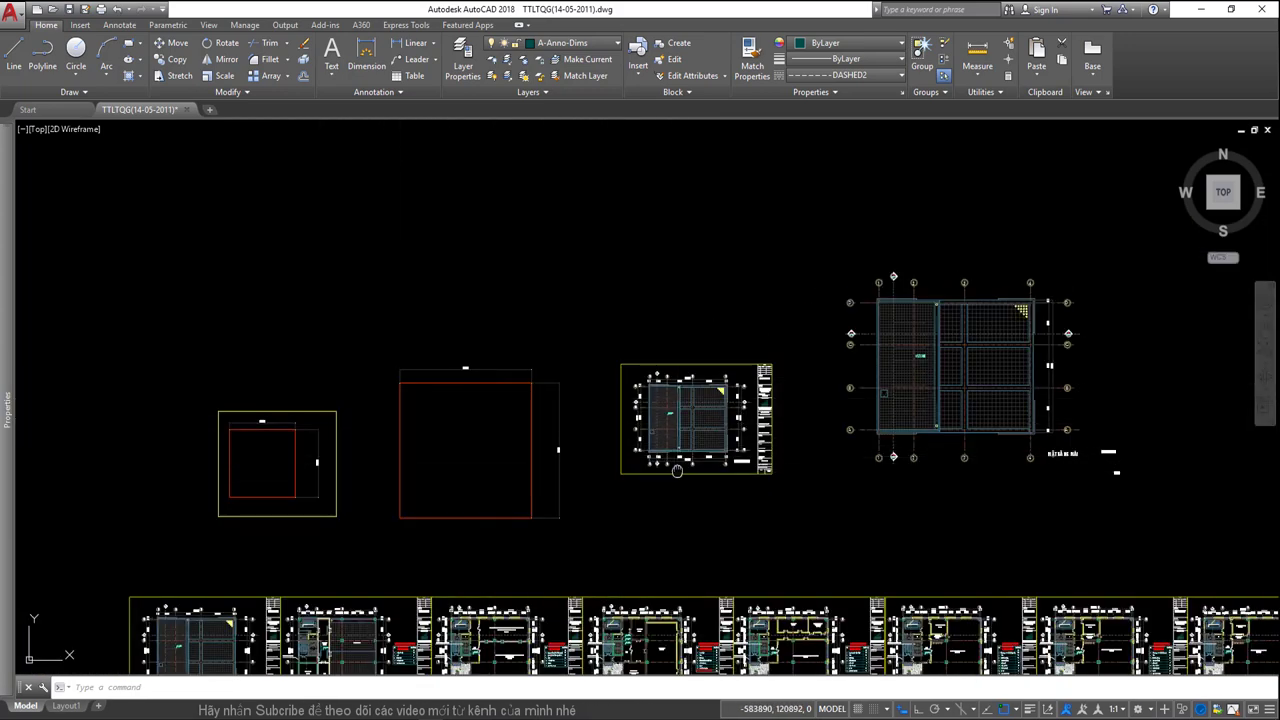
mouse_move(672, 463)
middle_mouse_down()
mouse_move(541, 403)
mouse_move(632, 416)
middle_mouse_up()
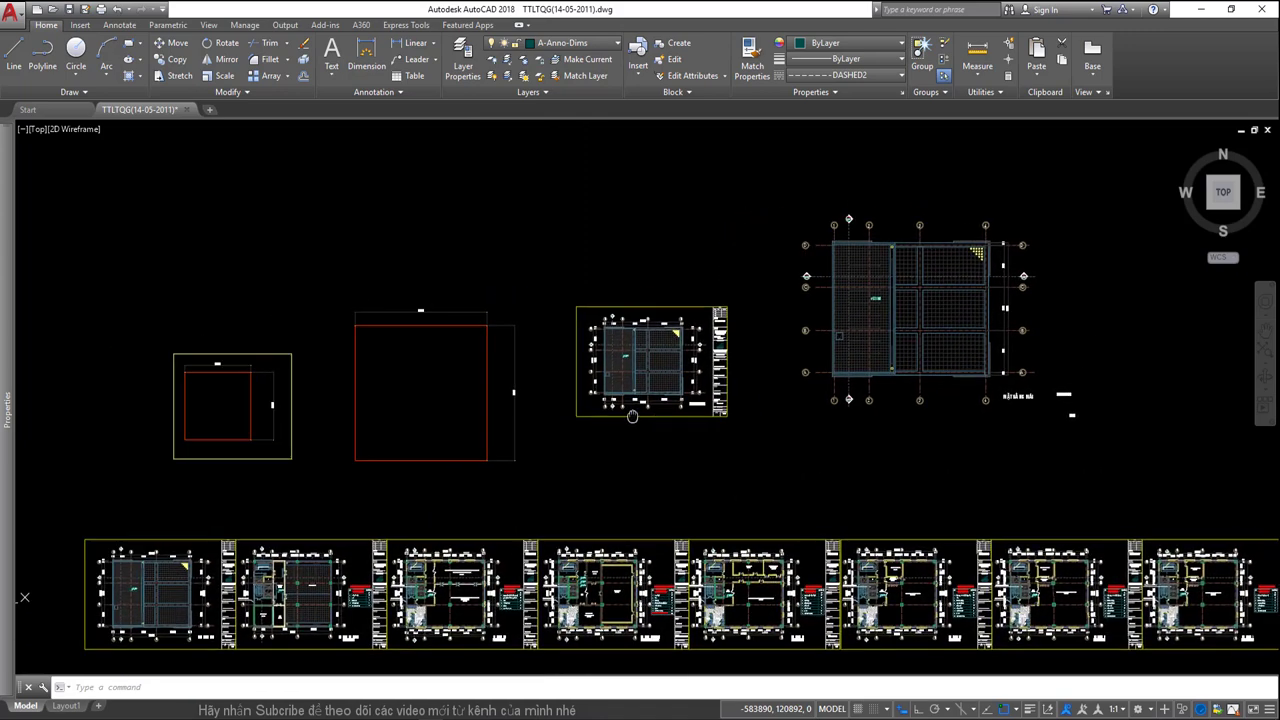
left_click(68, 706)
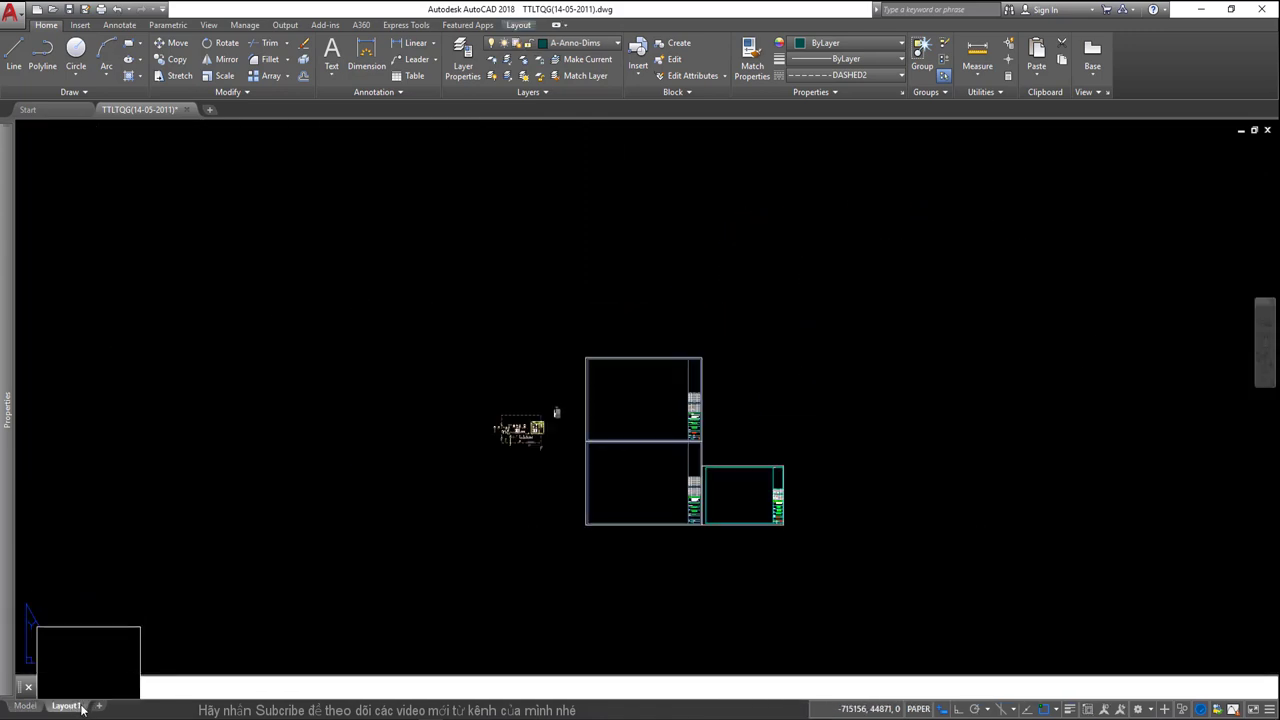
left_click(27, 706)
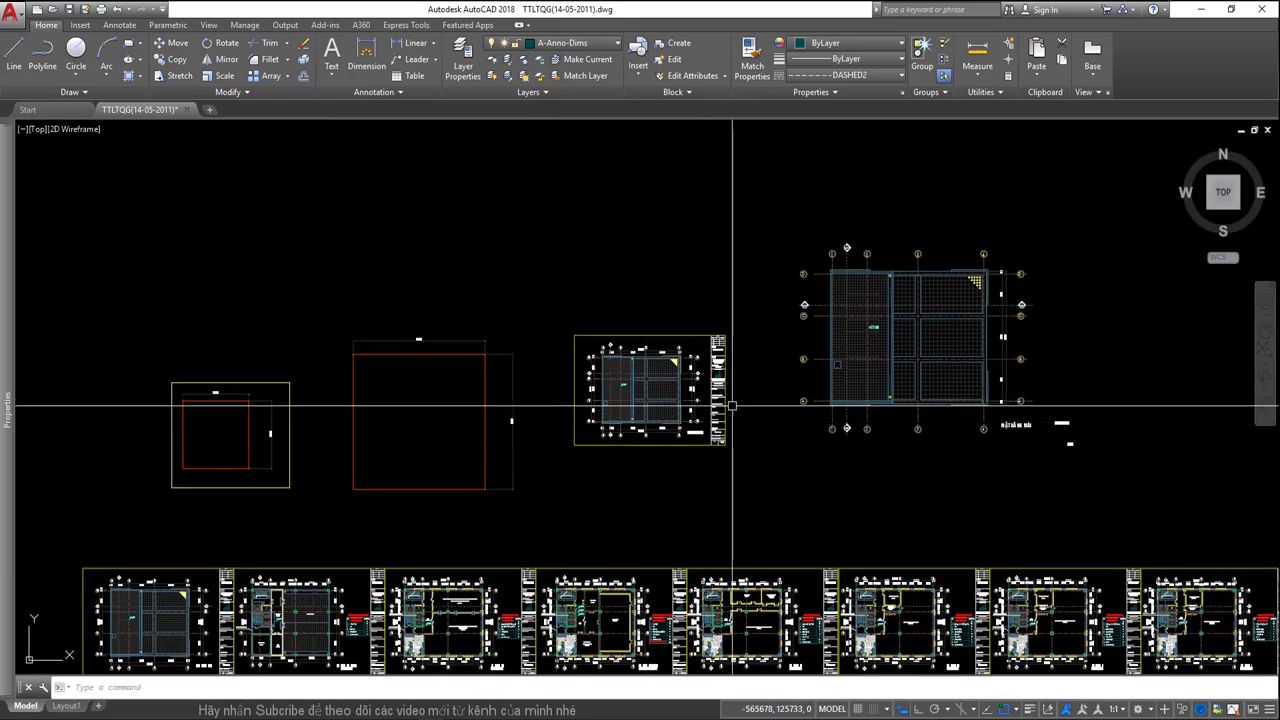
scroll(710, 388, "up", 2)
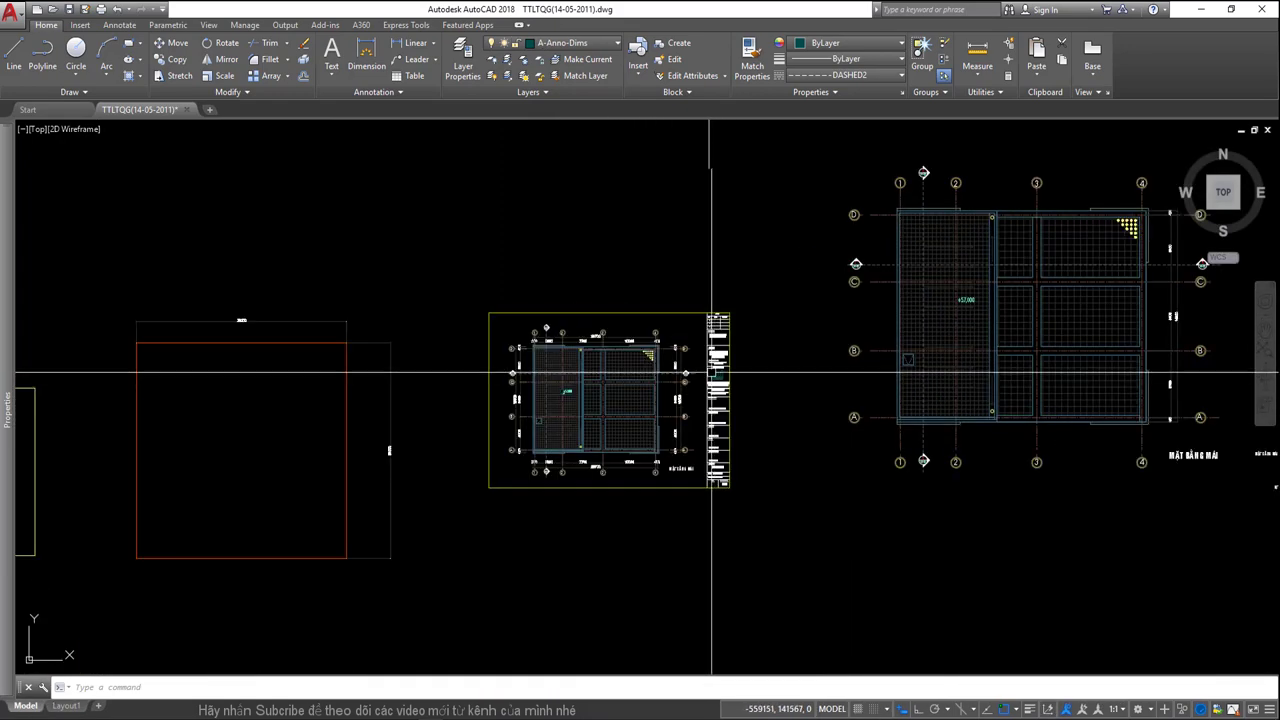
scroll(710, 380, "down", 3)
middle_click_drag(892, 285, 692, 399)
scroll(692, 399, "up", 3)
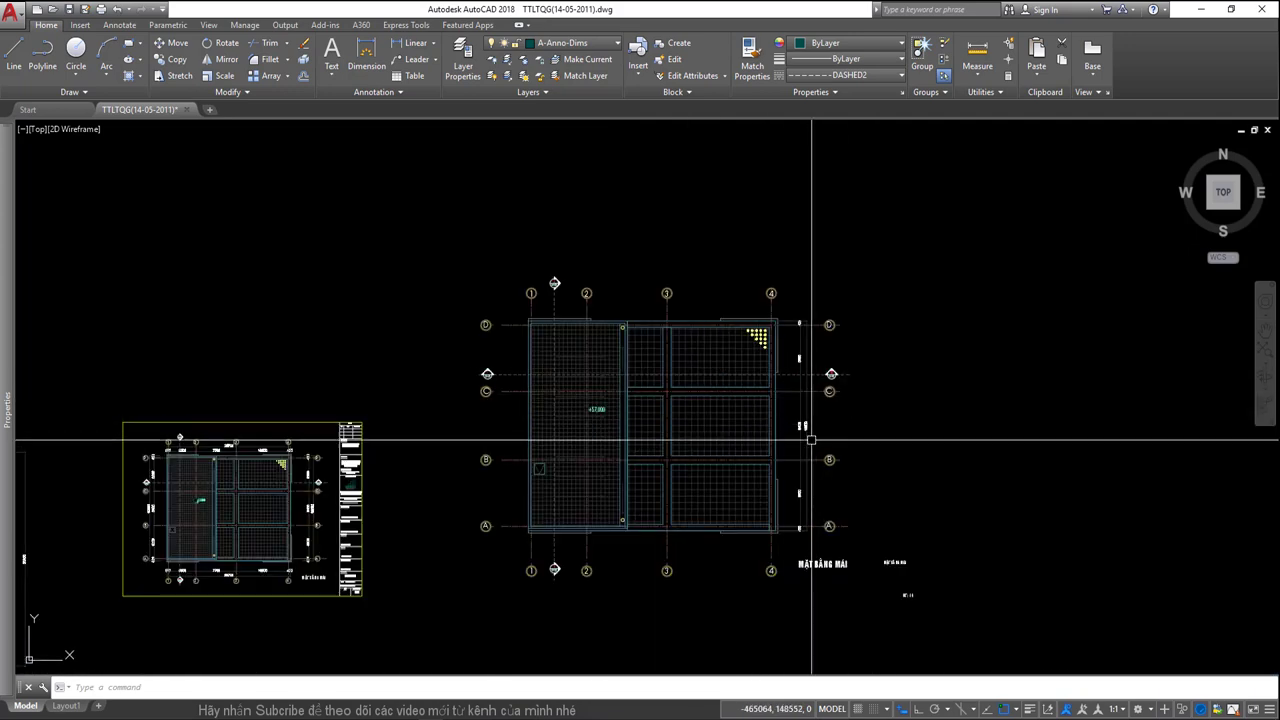
scroll(692, 440, "down", 3)
scroll(692, 440, "down", 2)
mouse_move(682, 501)
middle_mouse_down()
mouse_move(620, 391)
mouse_move(571, 509)
middle_mouse_up()
scroll(571, 509, "up", 2)
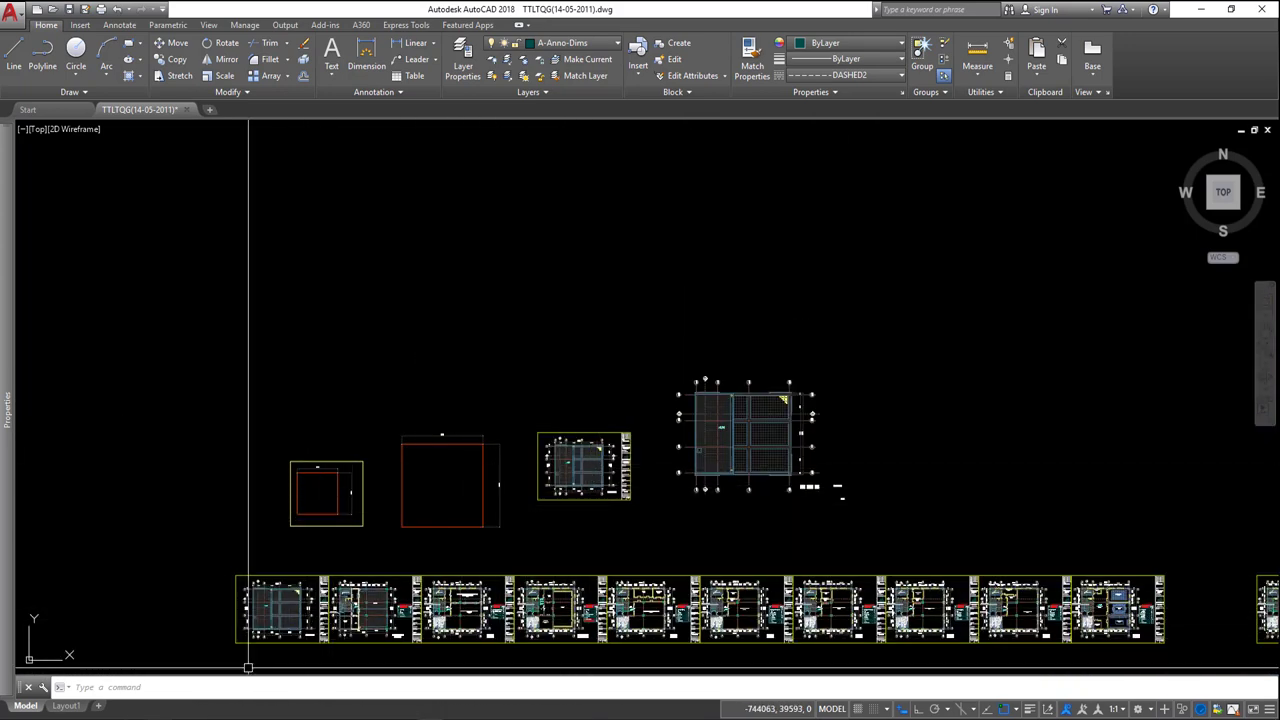
Scroll through the AutoCAD Facebook group feed.
scroll(487, 395, "up", 3)
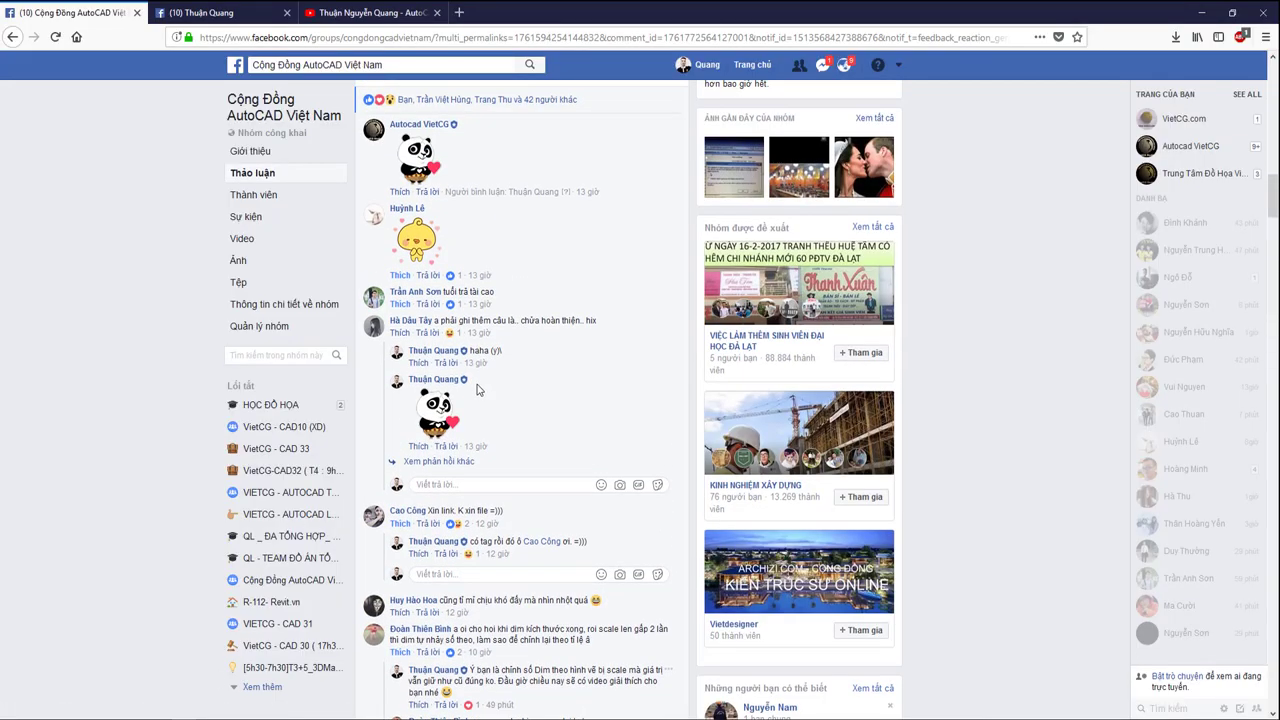
scroll(487, 395, "up", 5)
scroll(487, 395, "up", 5)
scroll(487, 395, "up", 5)
scroll(487, 395, "up", 5)
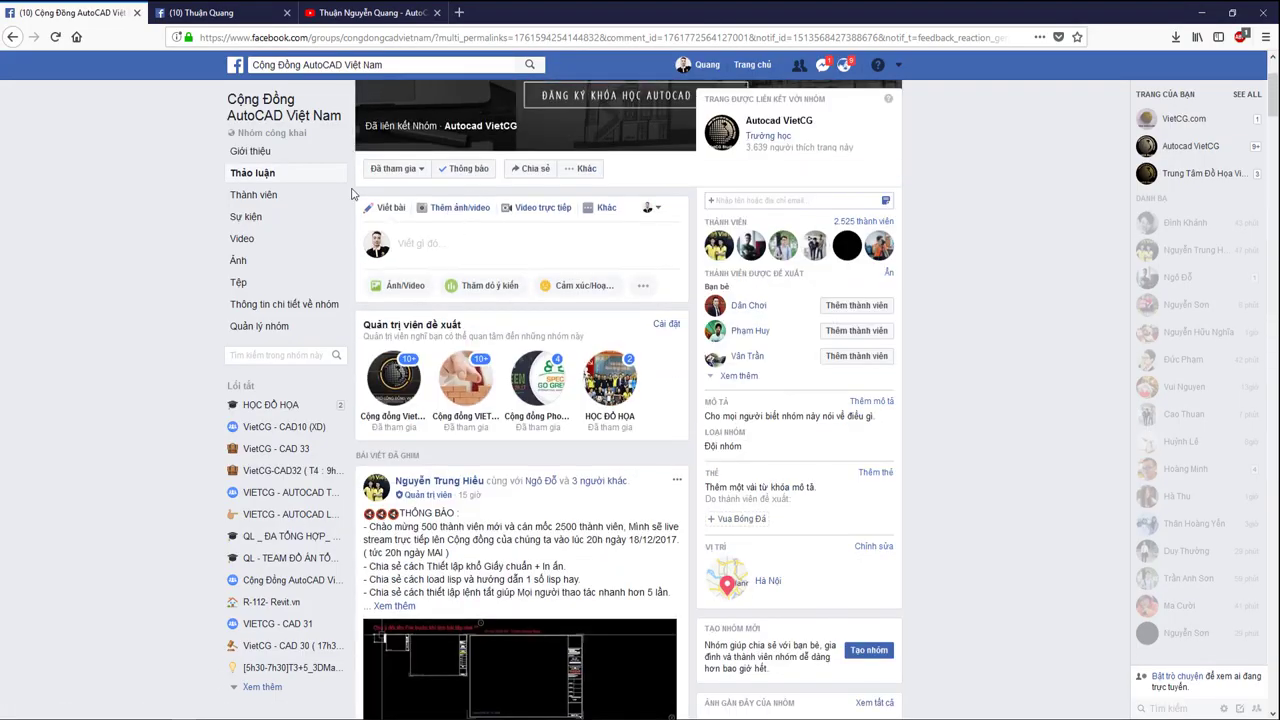
scroll(487, 395, "up", 1)
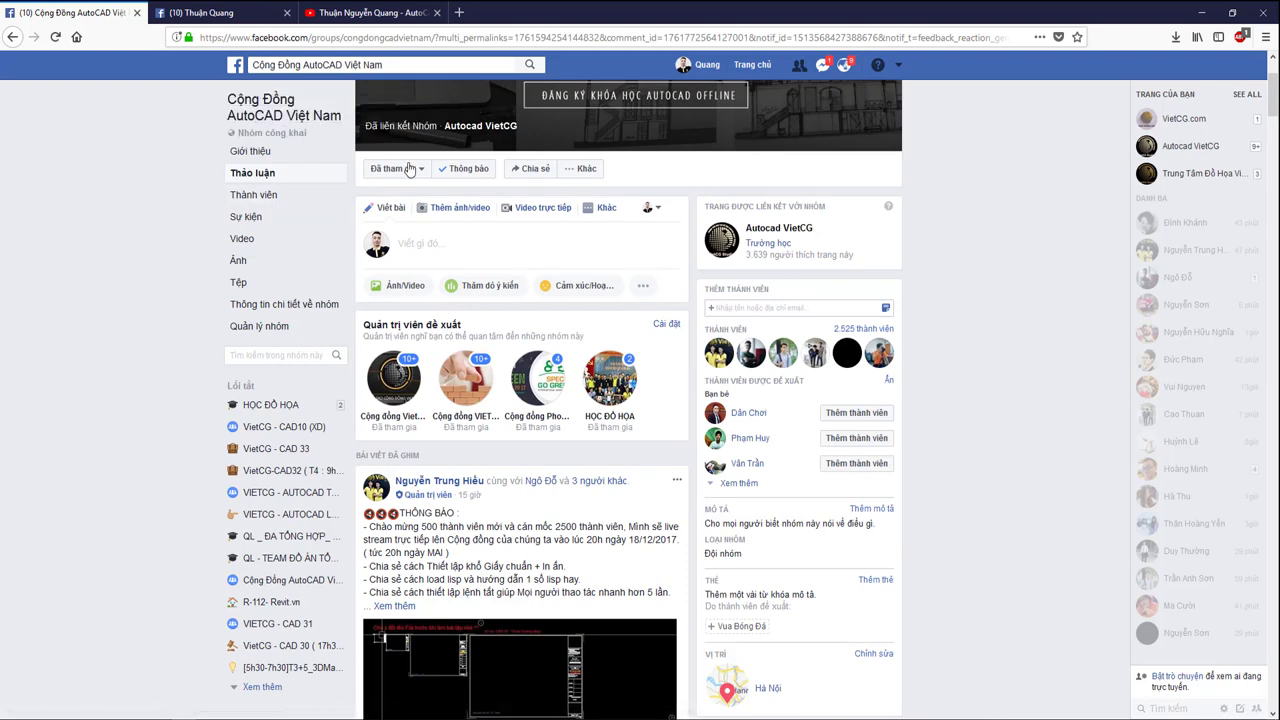
scroll(620, 257, "up", 3)
scroll(544, 394, "down", 4)
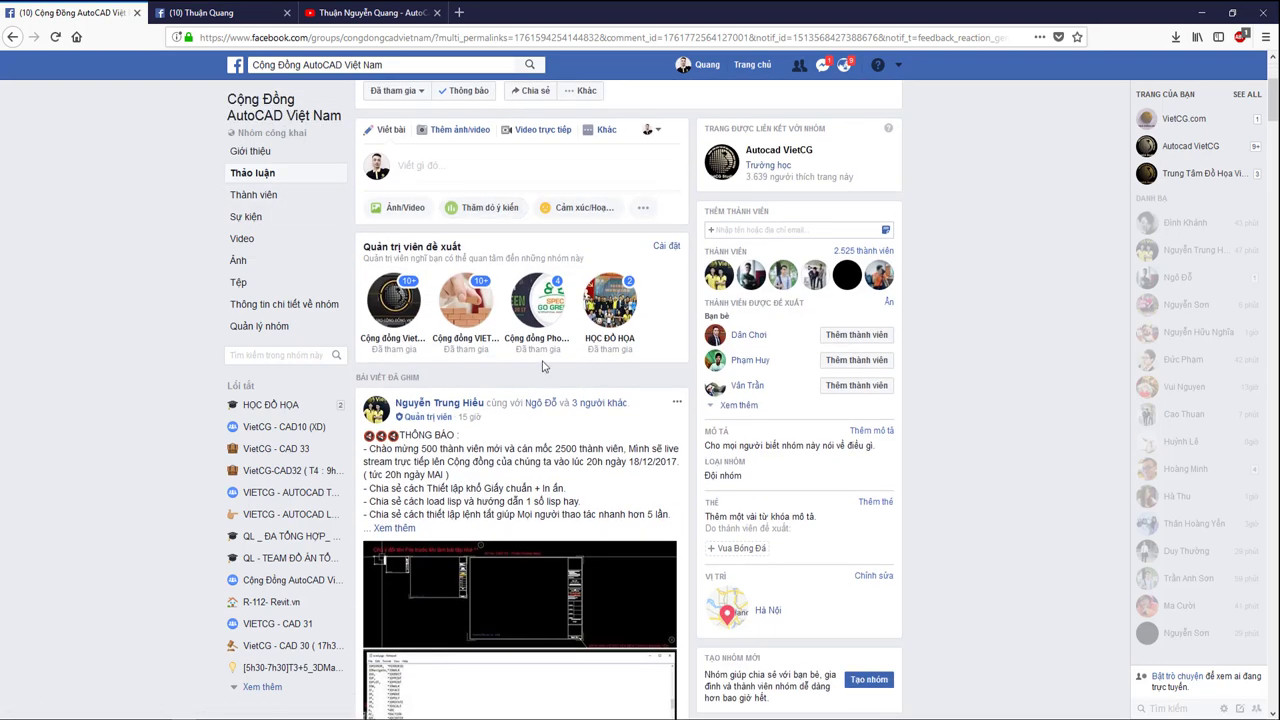
scroll(565, 398, "down", 5)
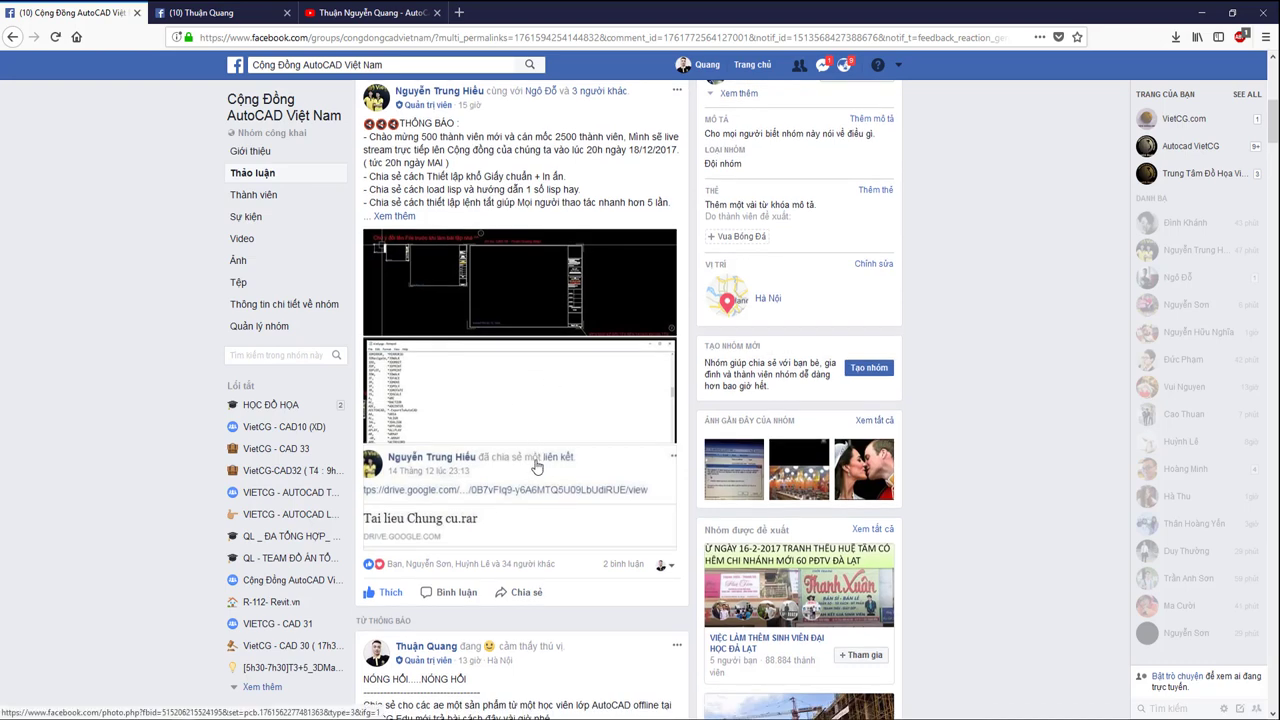
scroll(540, 460, "down", 3)
scroll(508, 455, "down", 3)
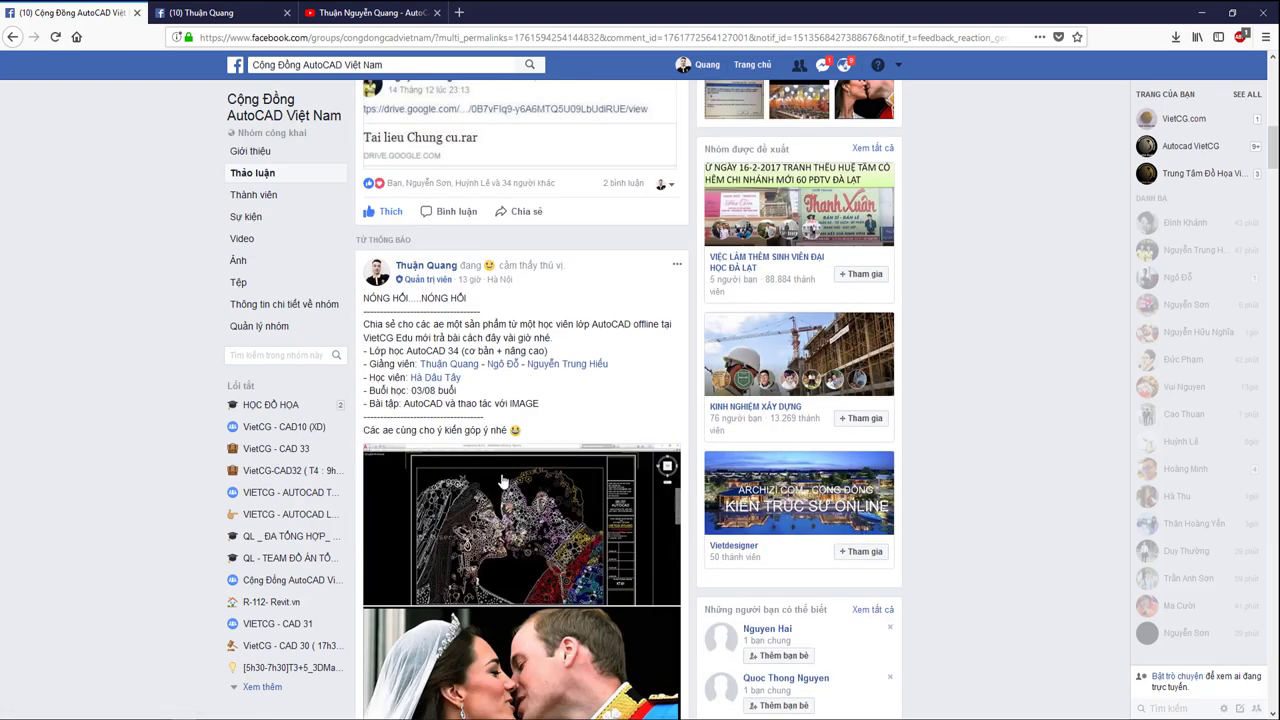
scroll(560, 470, "down", 3)
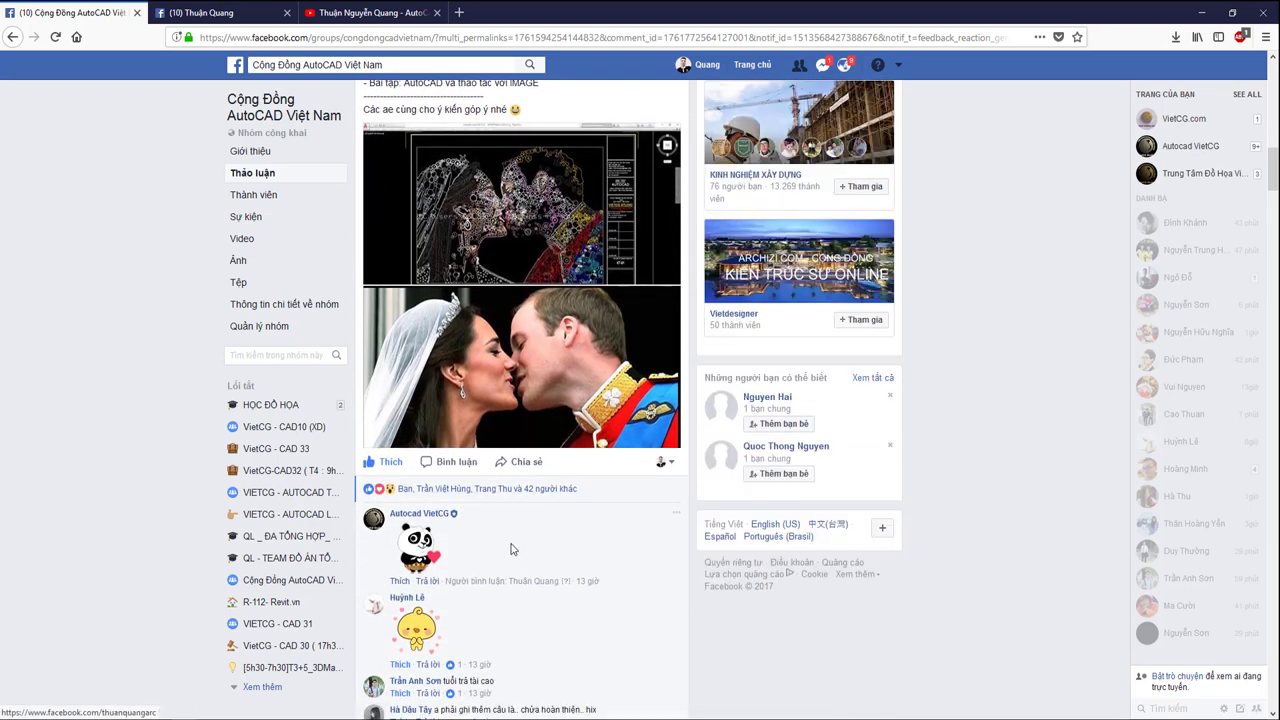
scroll(604, 358, "up", 2)
scroll(604, 358, "up", 5)
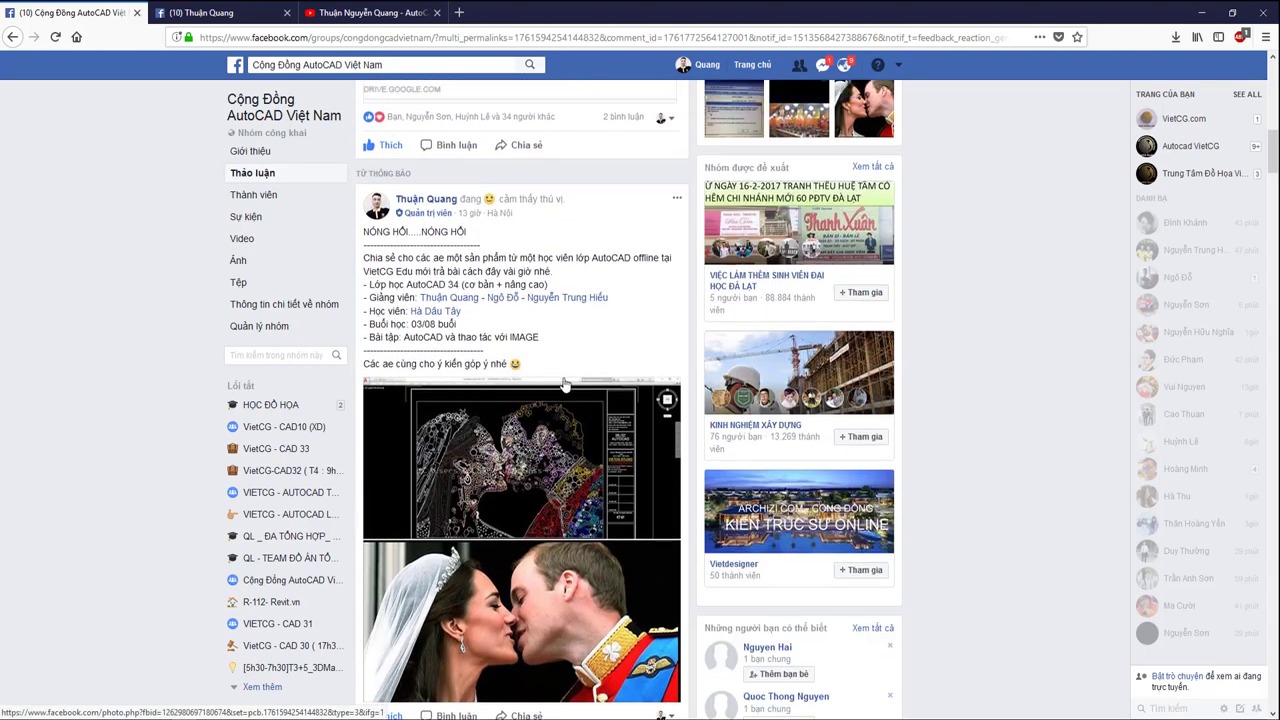
scroll(604, 358, "up", 5)
scroll(604, 358, "up", 5)
Switch to the instructor's profile page and scroll through its timeline.
left_click(223, 13)
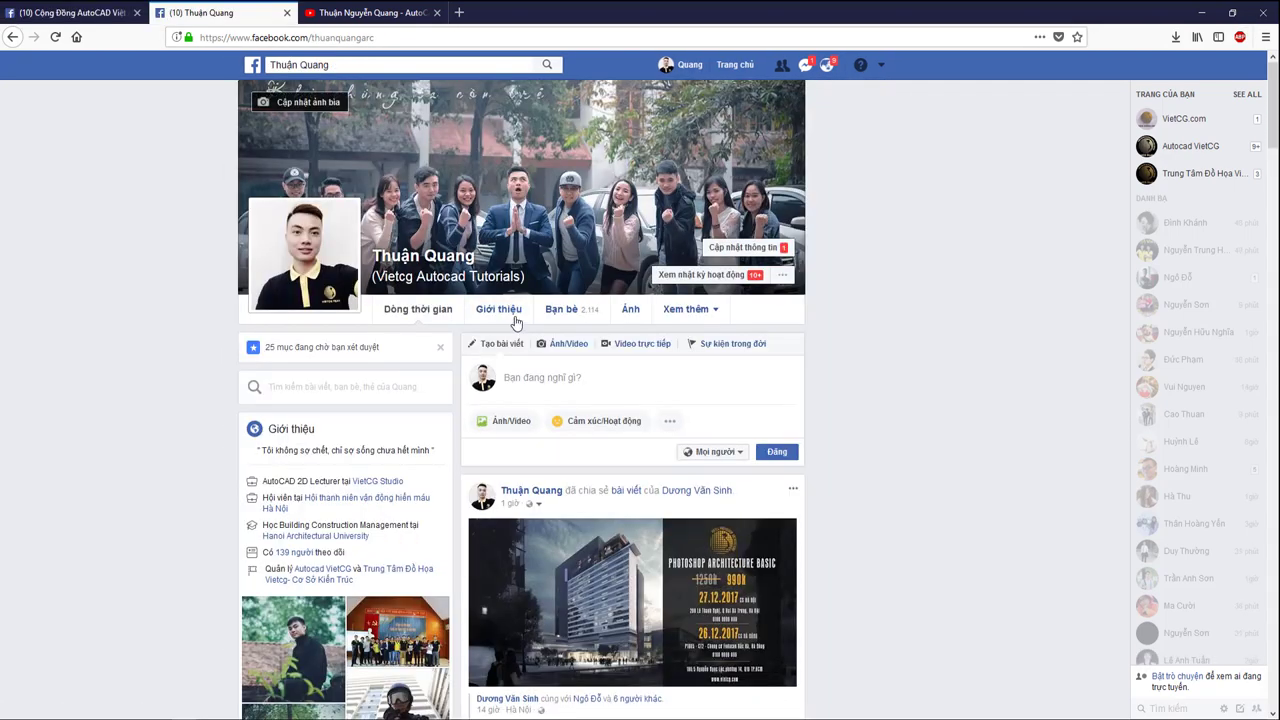
scroll(515, 326, "down", 3)
scroll(520, 310, "up", 3)
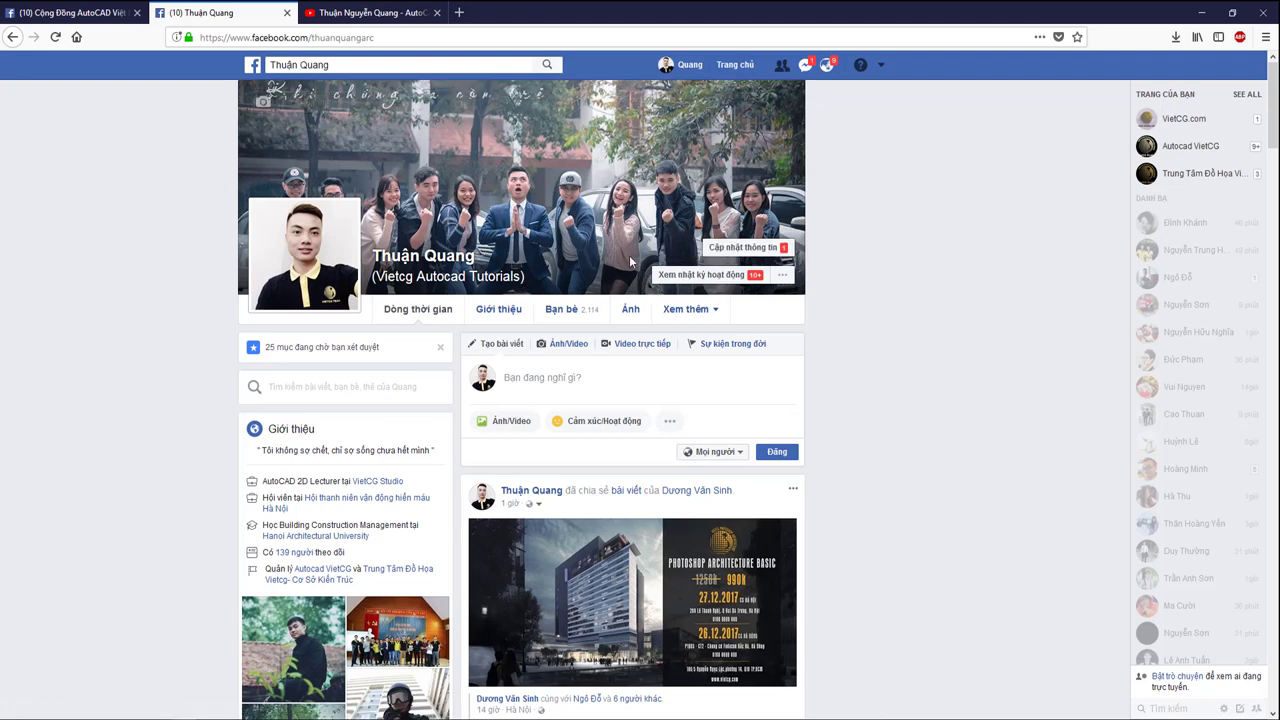
scroll(643, 316, "down", 3)
scroll(638, 295, "up", 1)
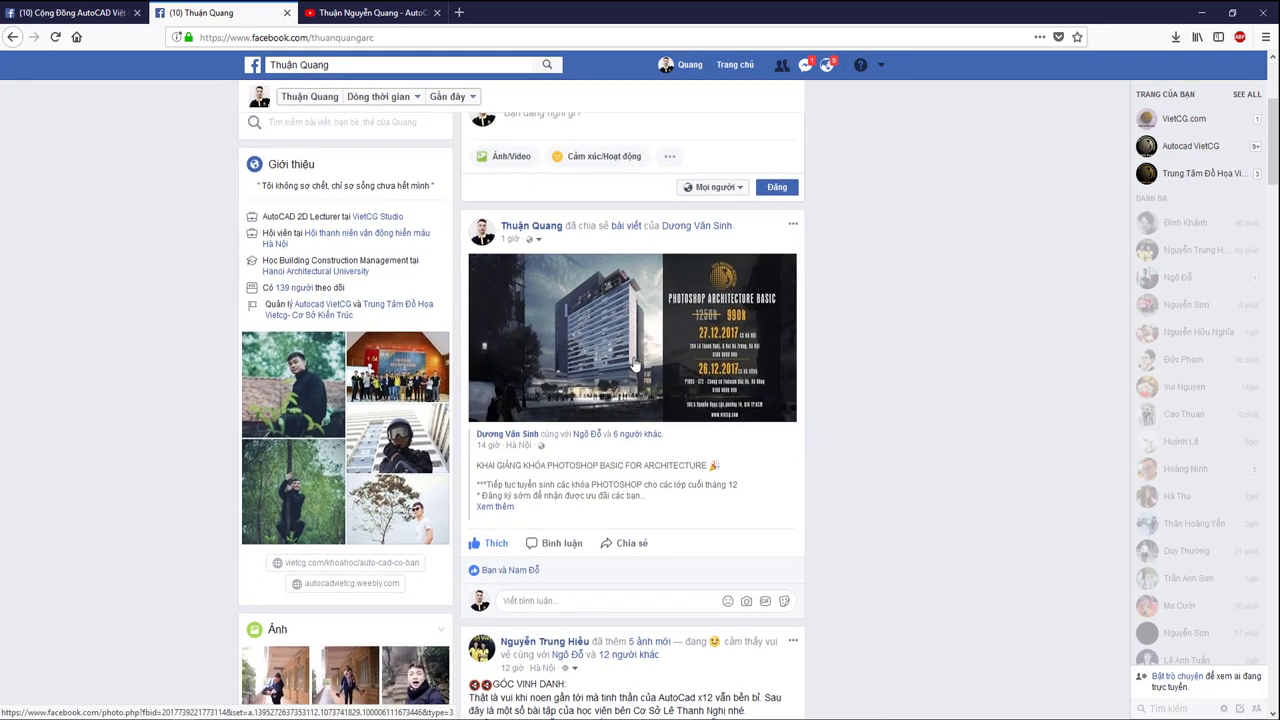
scroll(633, 274, "up", 2)
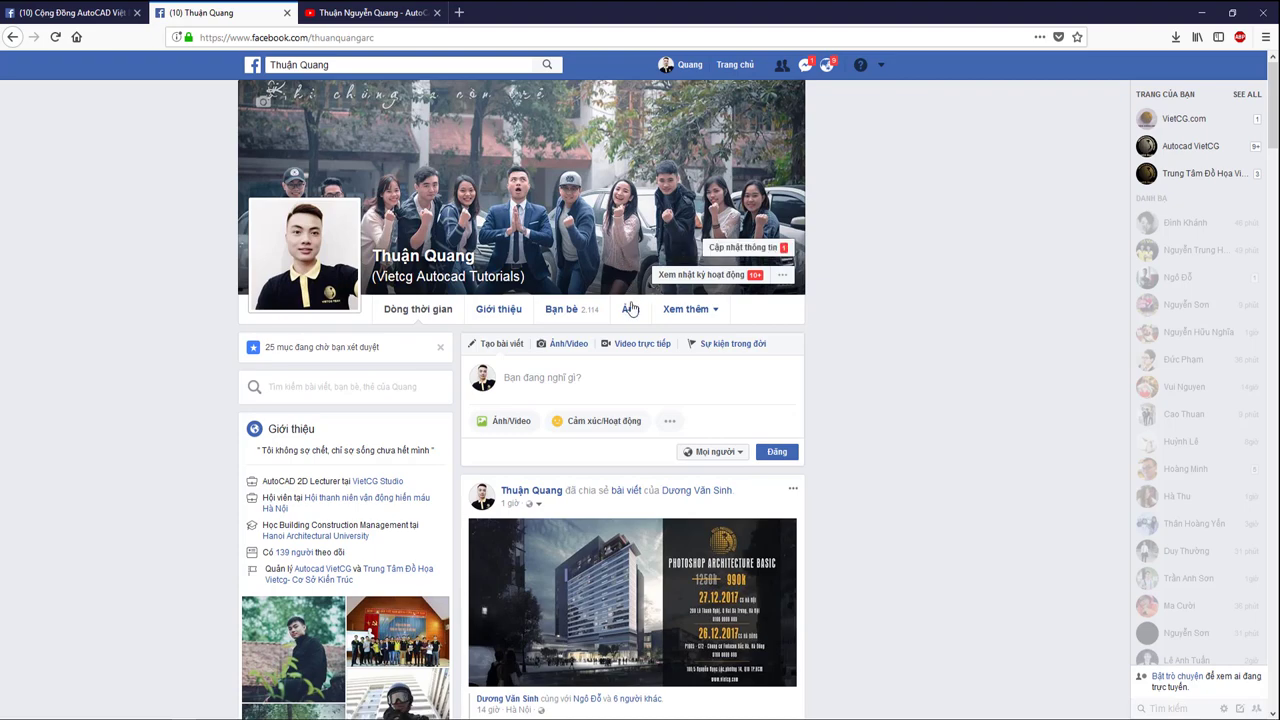
scroll(631, 309, "down", 5)
scroll(635, 345, "down", 5)
scroll(645, 458, "down", 3)
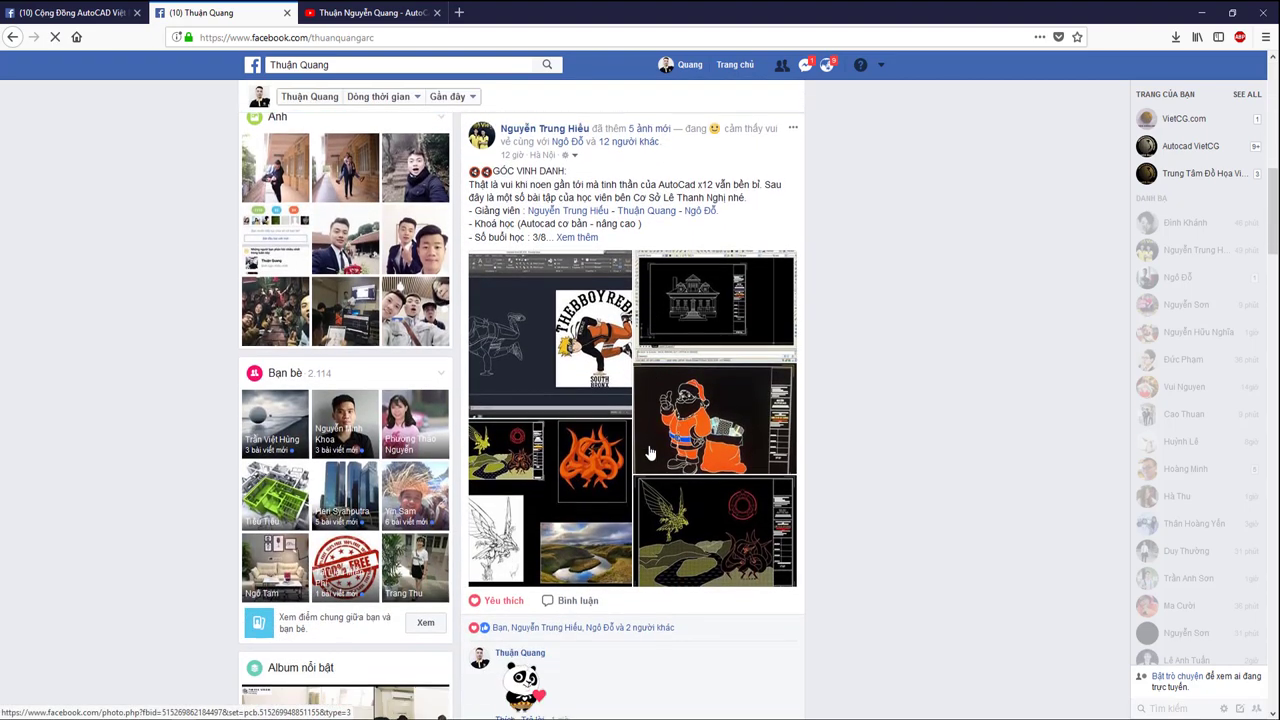
scroll(623, 471, "down", 5)
scroll(716, 494, "up", 6)
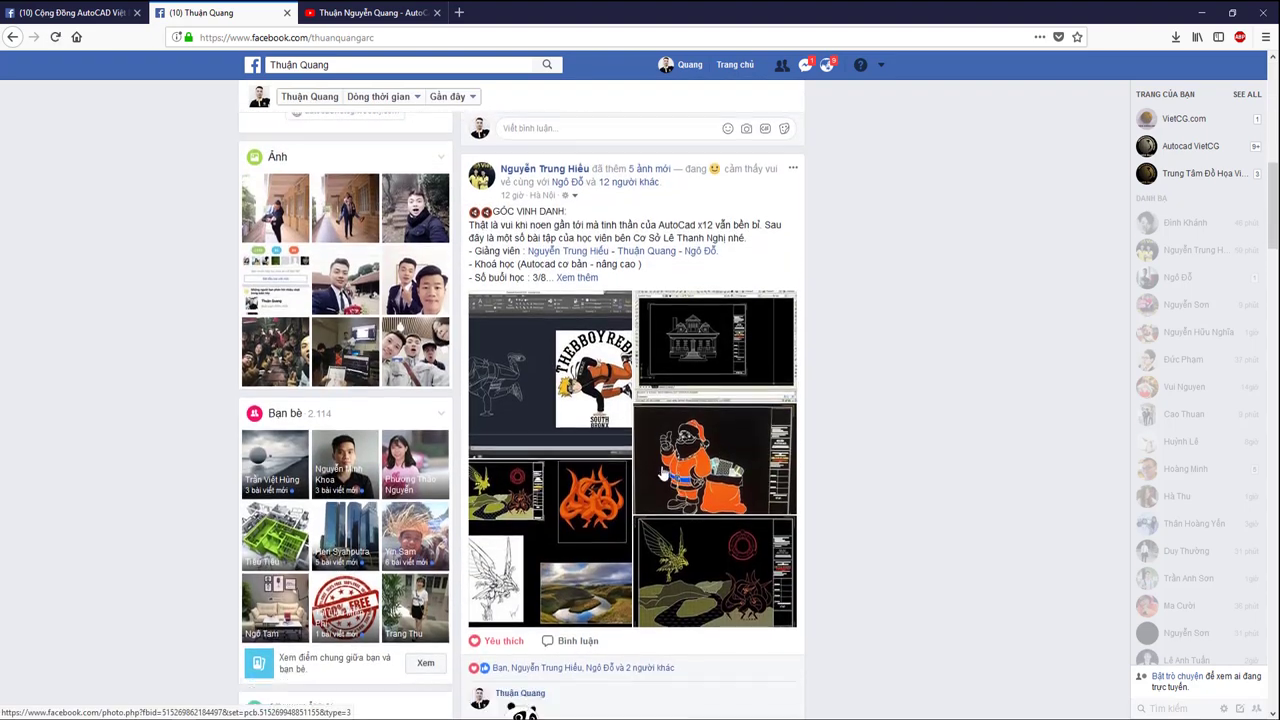
scroll(512, 265, "down", 3)
scroll(622, 363, "down", 4)
Go to the AutoCAD Tutorials YouTube channel and browse its featured playlist and uploaded videos.
scroll(622, 363, "up", 4)
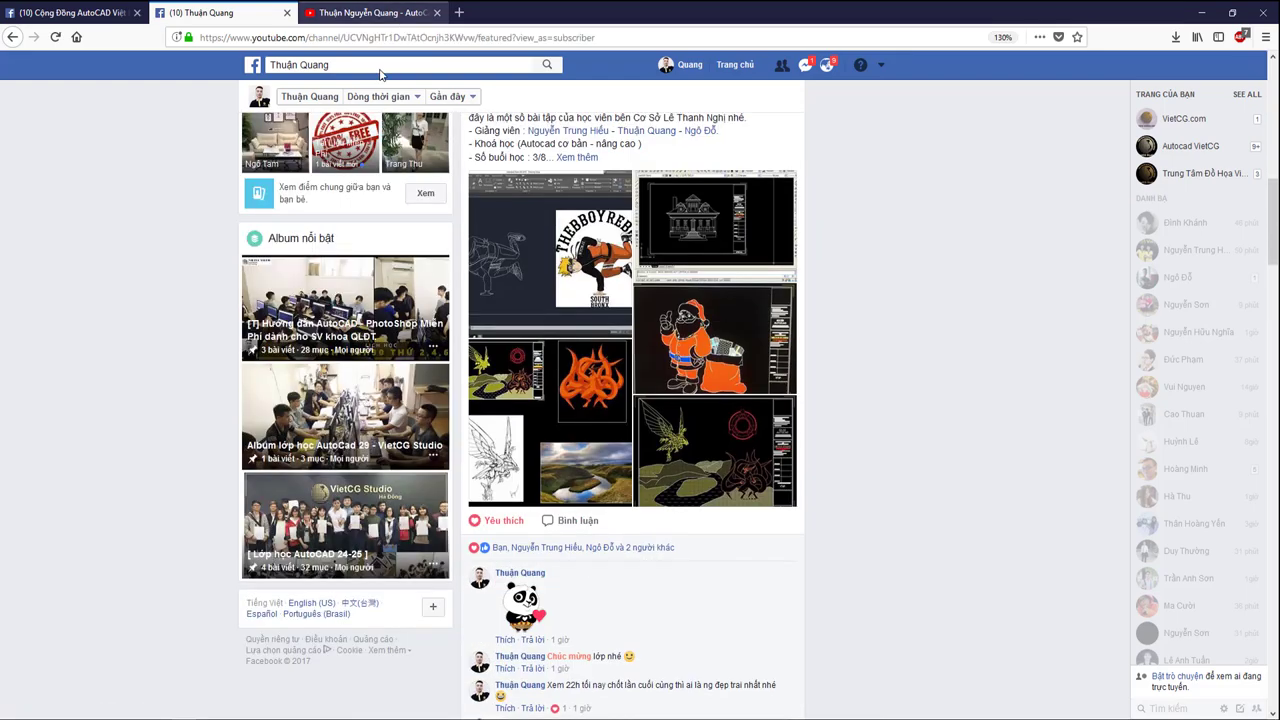
left_click(365, 12)
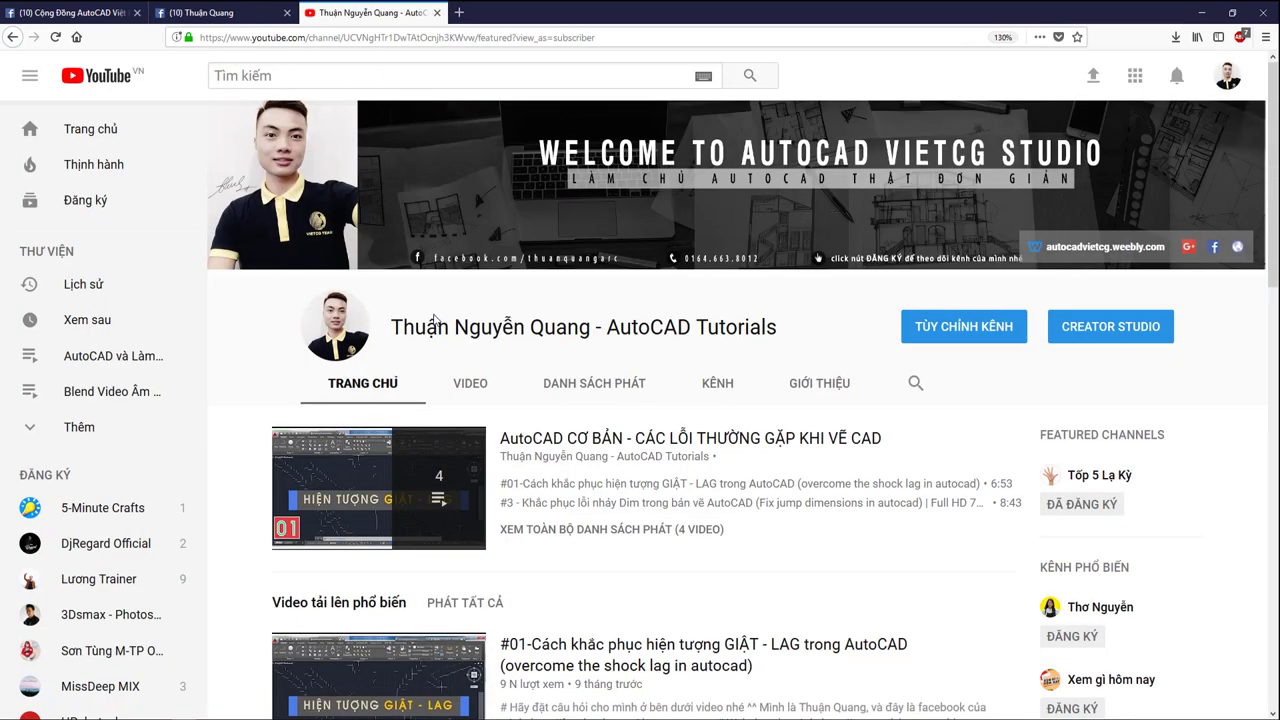
scroll(612, 400, "down", 4)
scroll(606, 435, "down", 3)
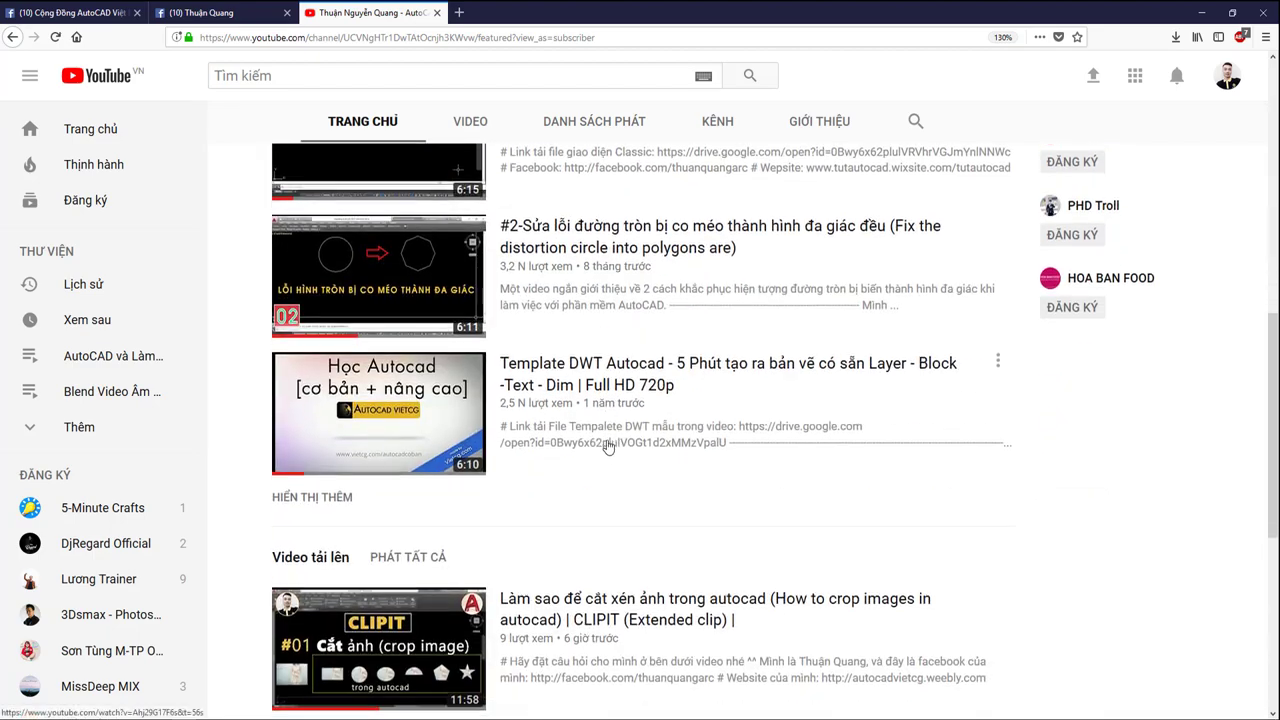
scroll(607, 447, "down", 3)
scroll(630, 435, "up", 6)
scroll(643, 421, "up", 4)
scroll(560, 383, "down", 6)
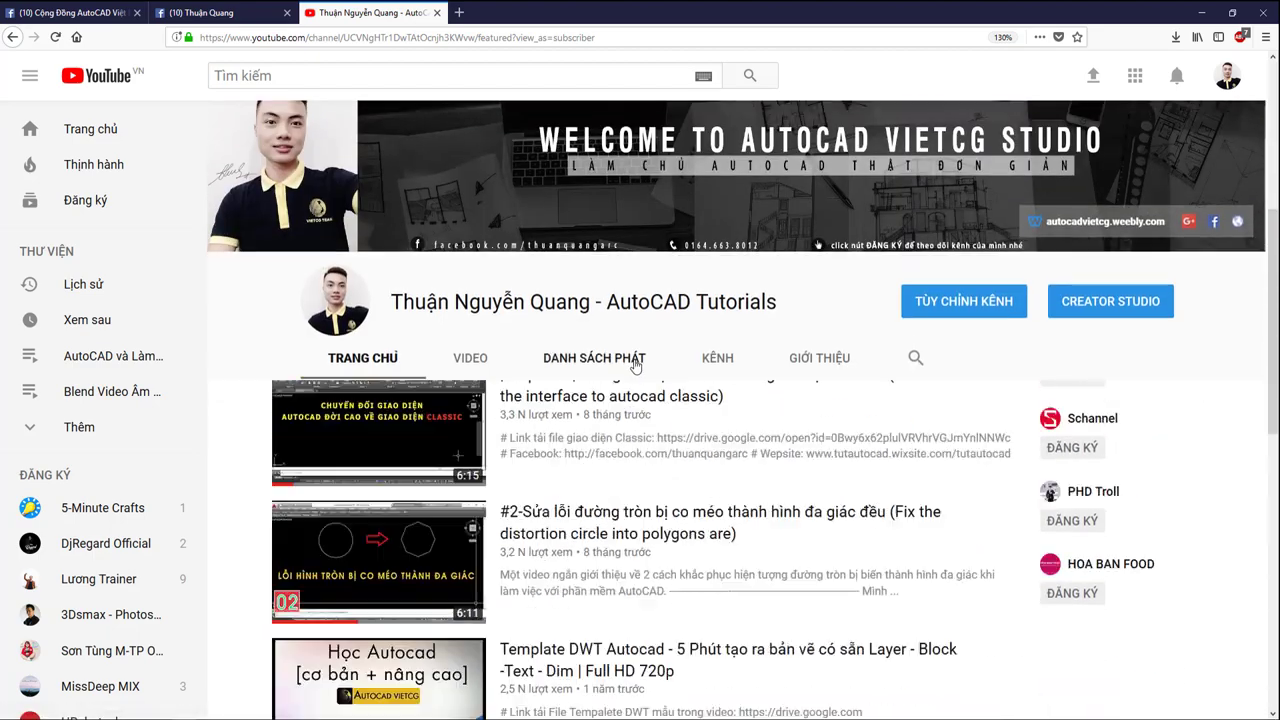
scroll(560, 280, "down", 3)
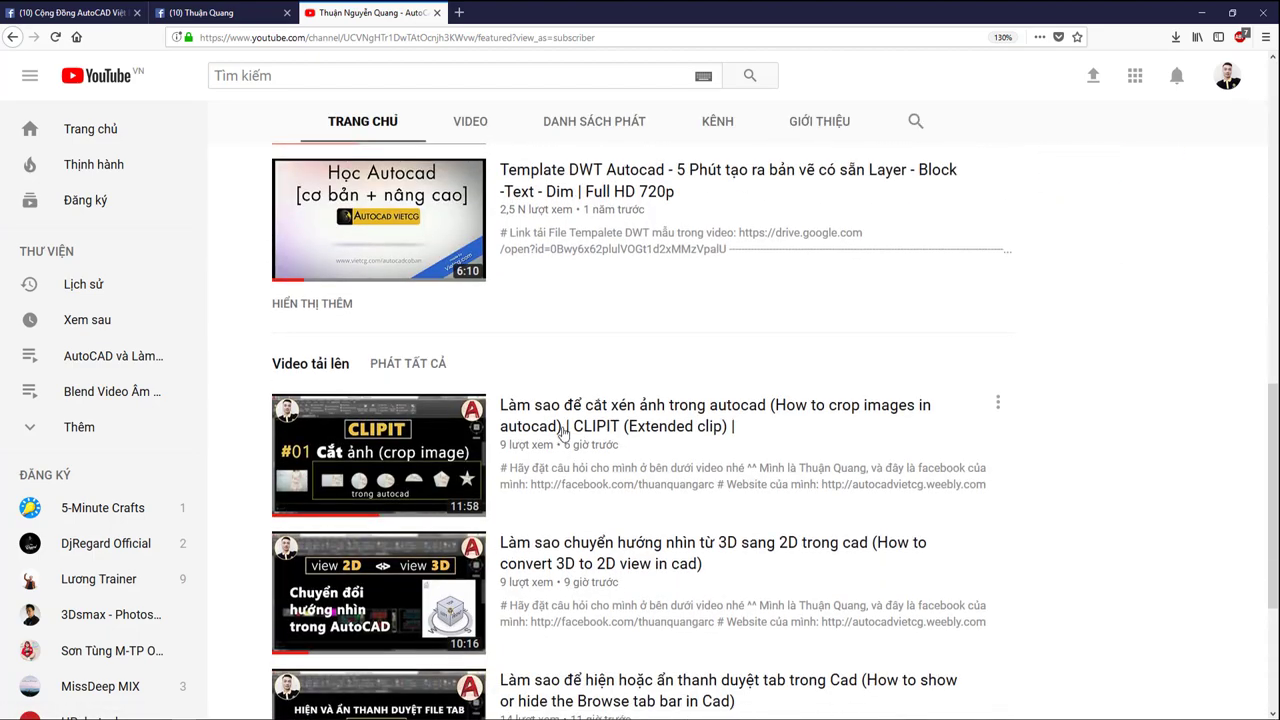
scroll(620, 300, "up", 3)
scroll(695, 327, "up", 5)
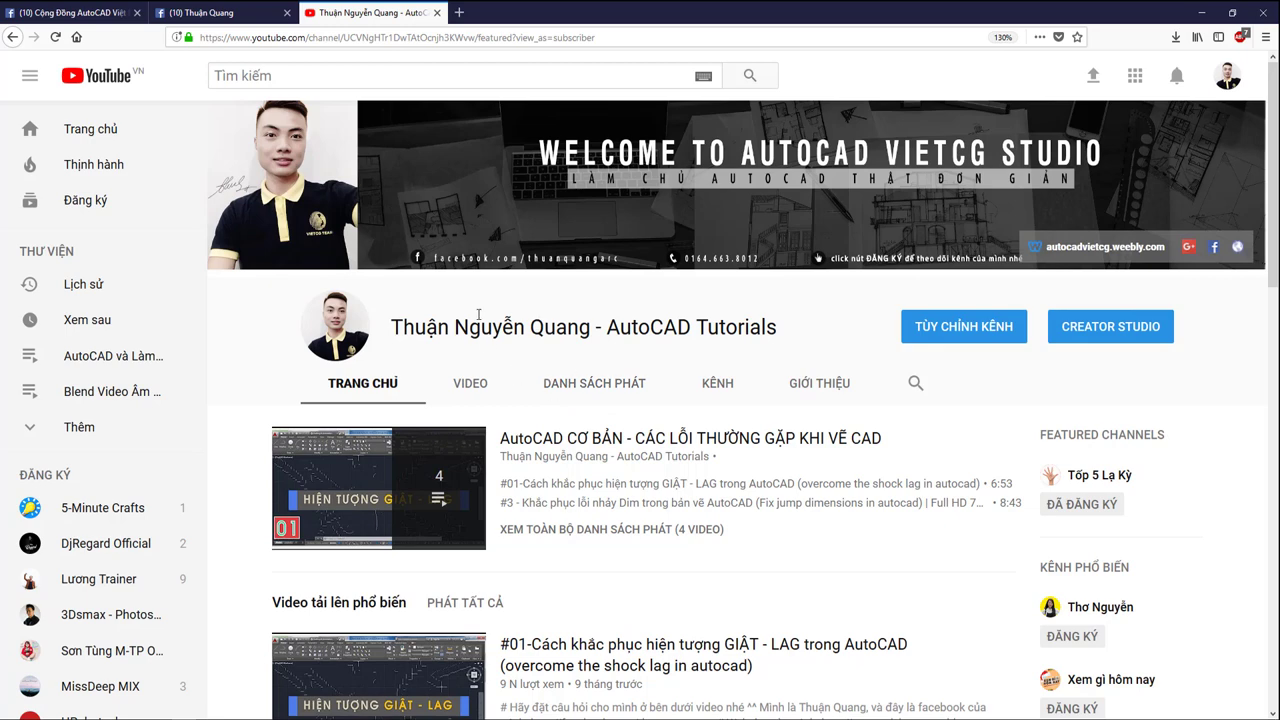
scroll(474, 369, "down", 3)
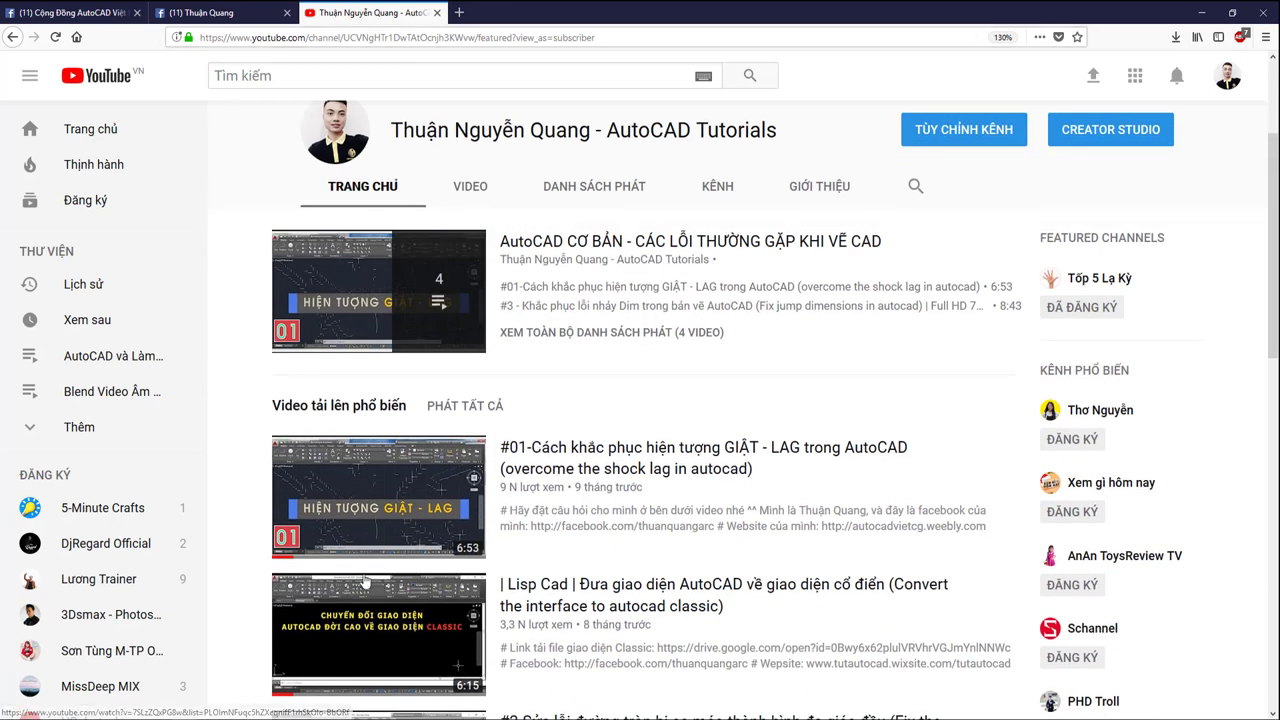
scroll(465, 675, "down", 4)
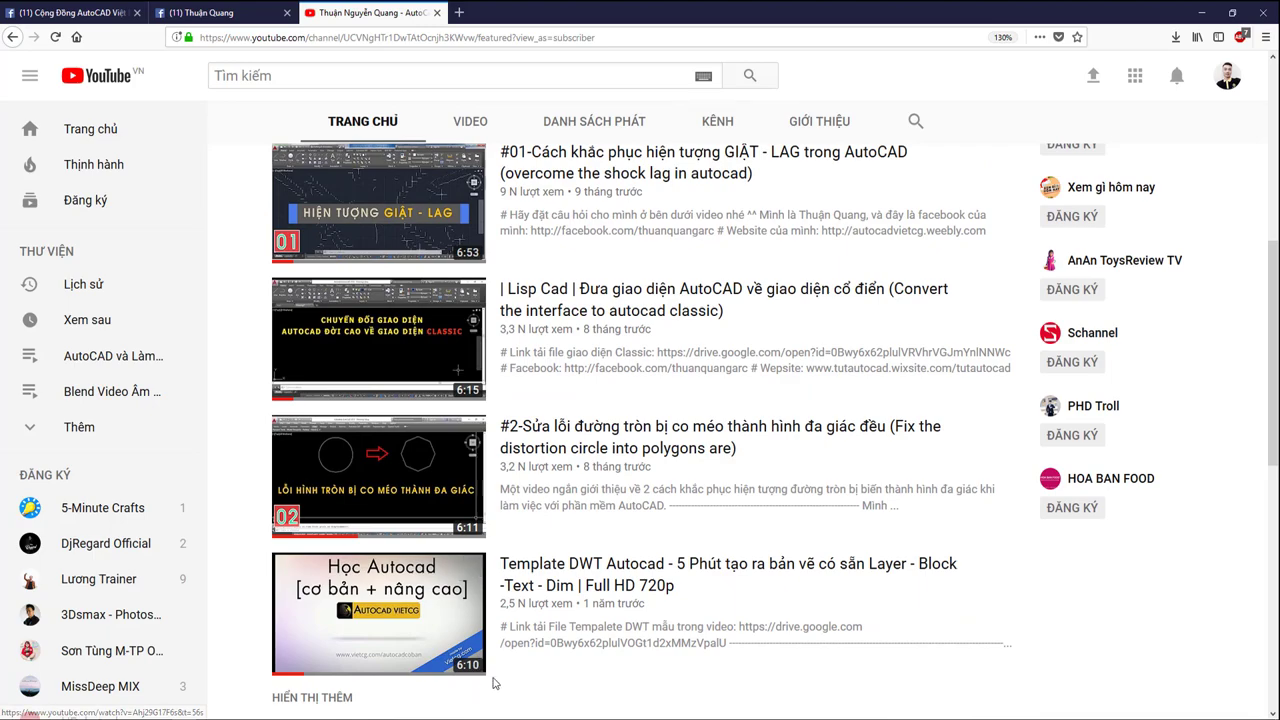